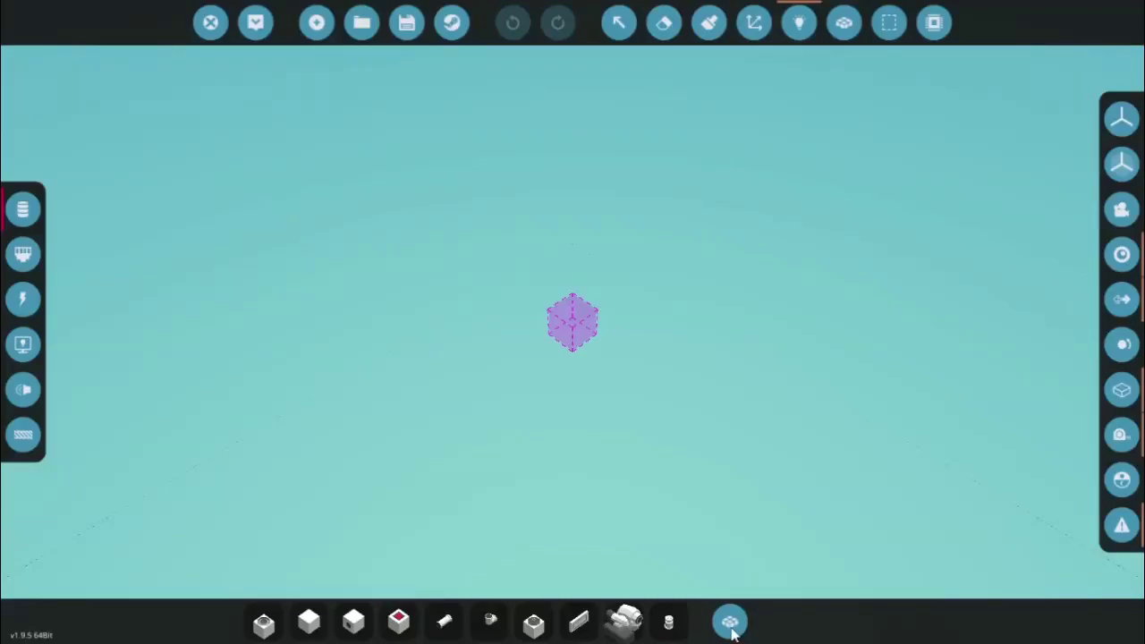
Search the component inventory for "door" and place a powered sliding door on the starting block
scroll(823, 29, down, 5)
click(799, 23)
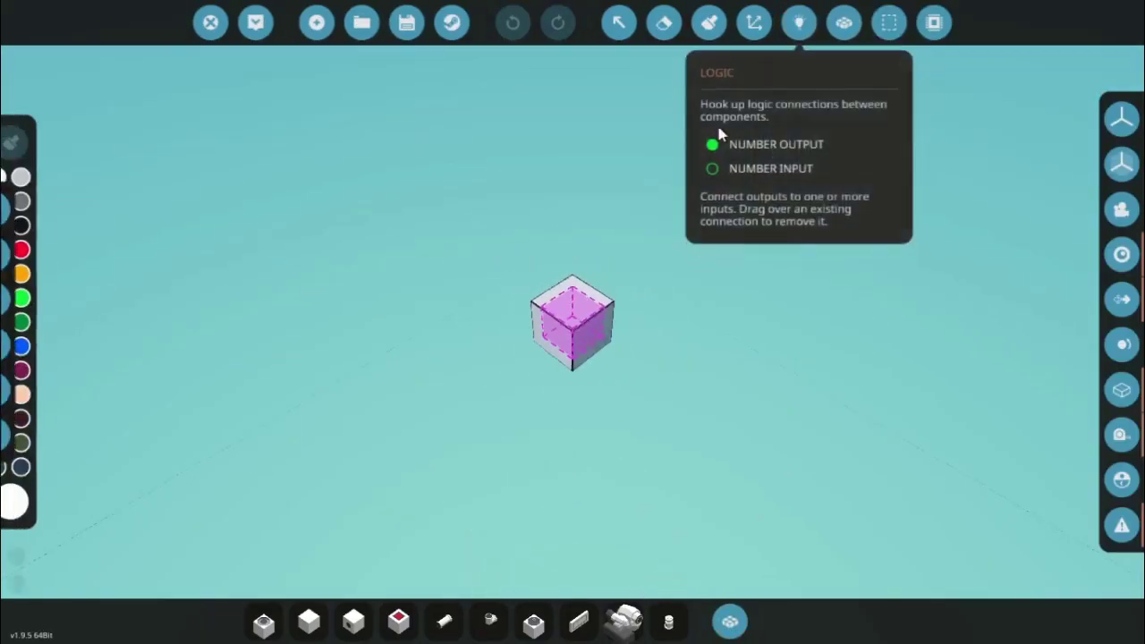
scroll(576, 598, down, 3)
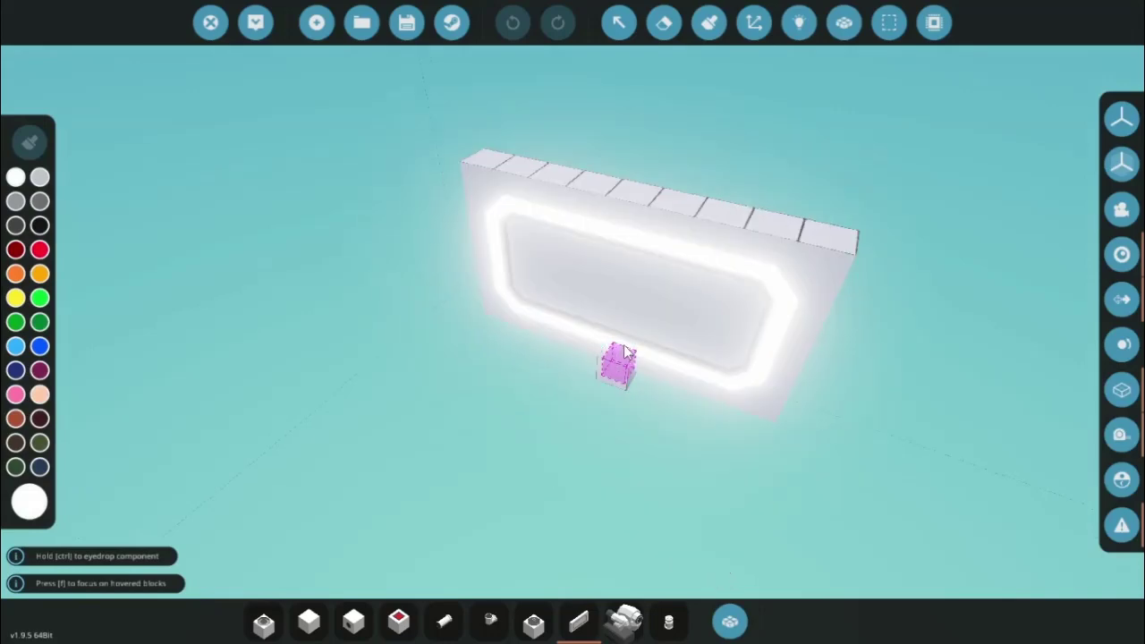
text(qdorr)
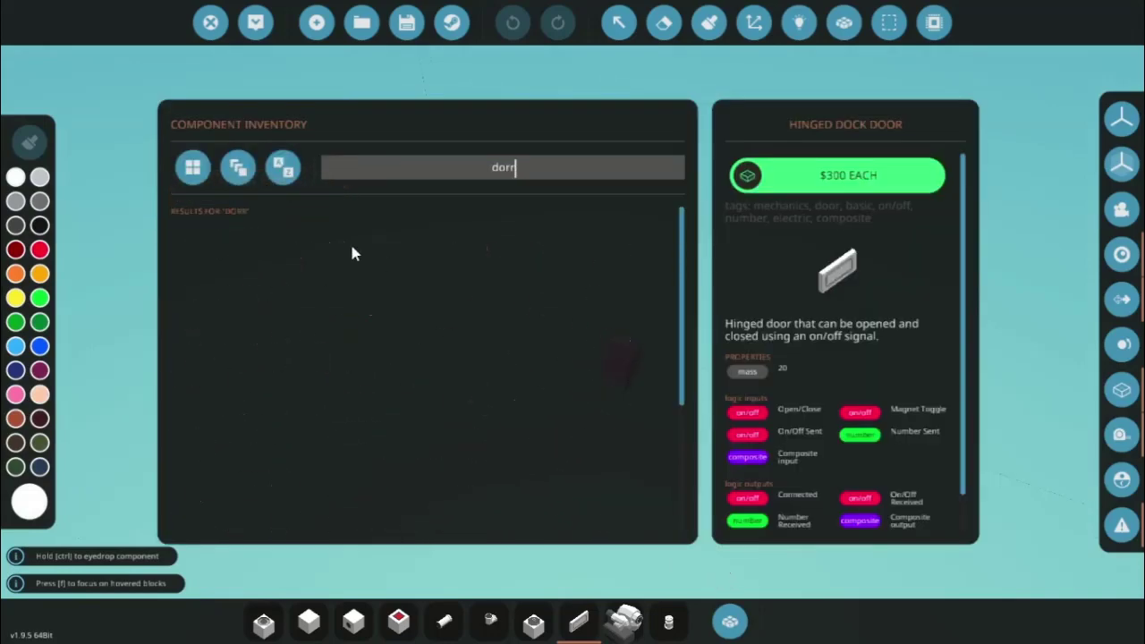
text(or)
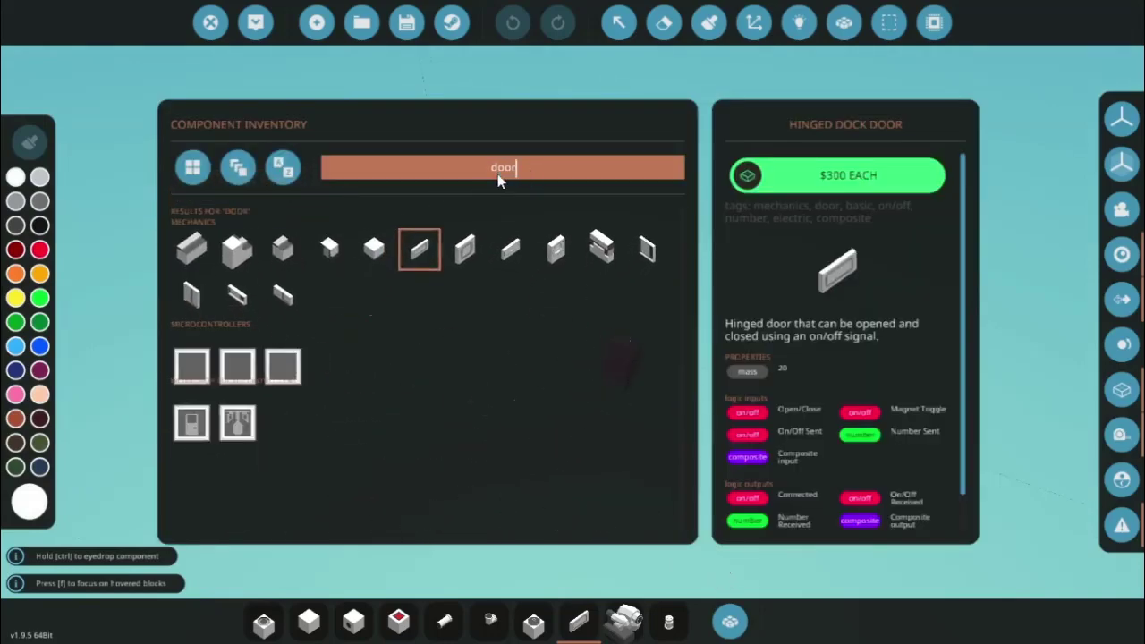
click(286, 306)
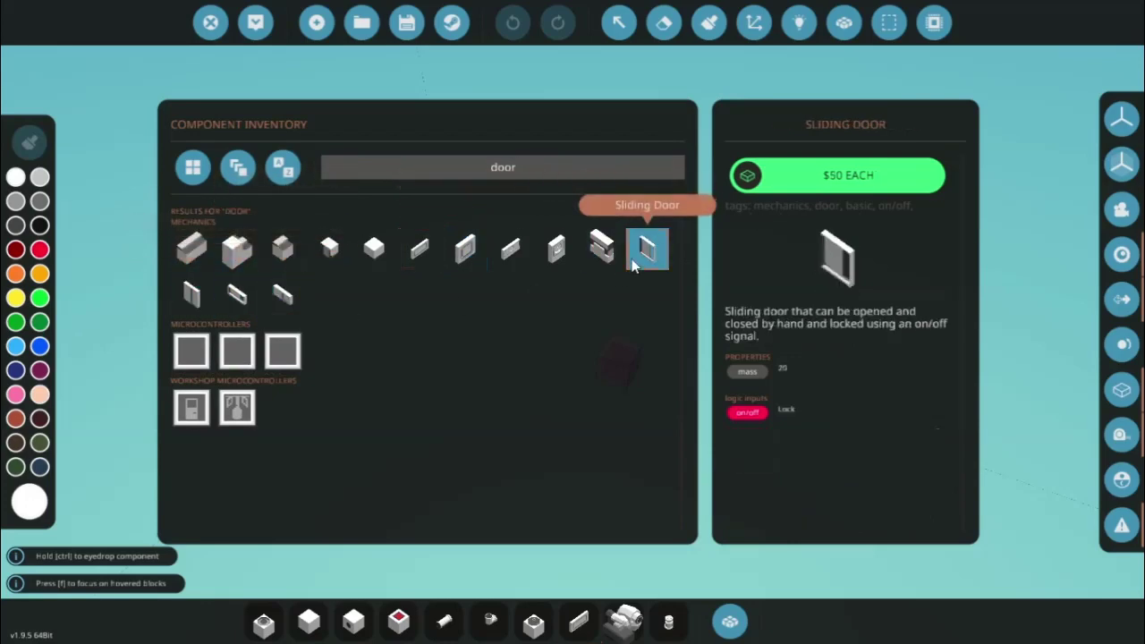
click(180, 312)
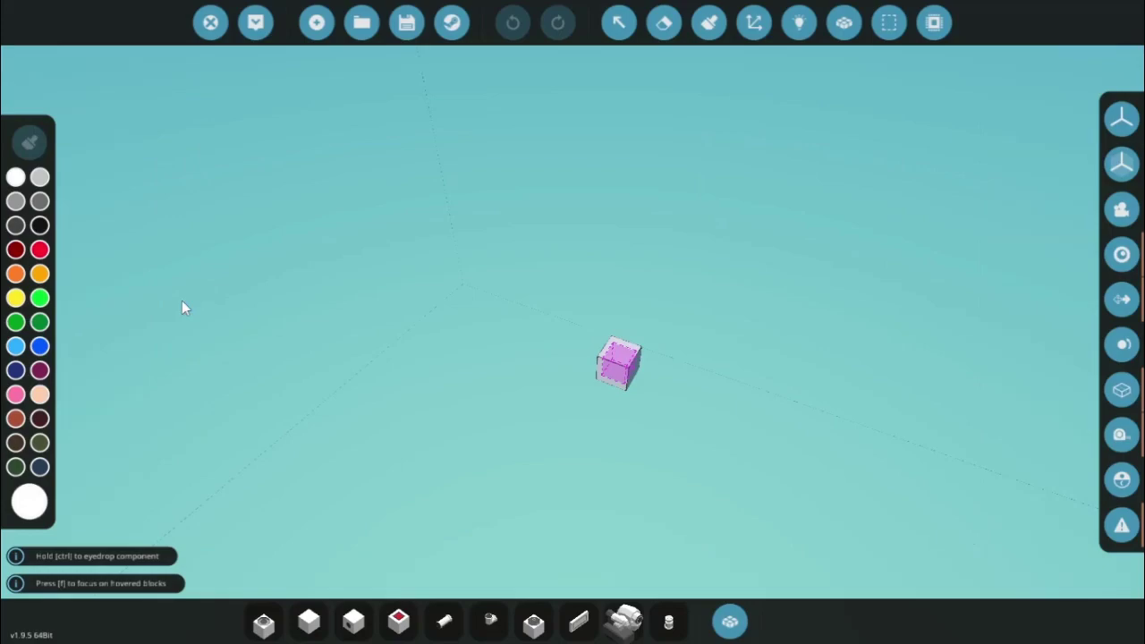
key(l)
click(619, 347)
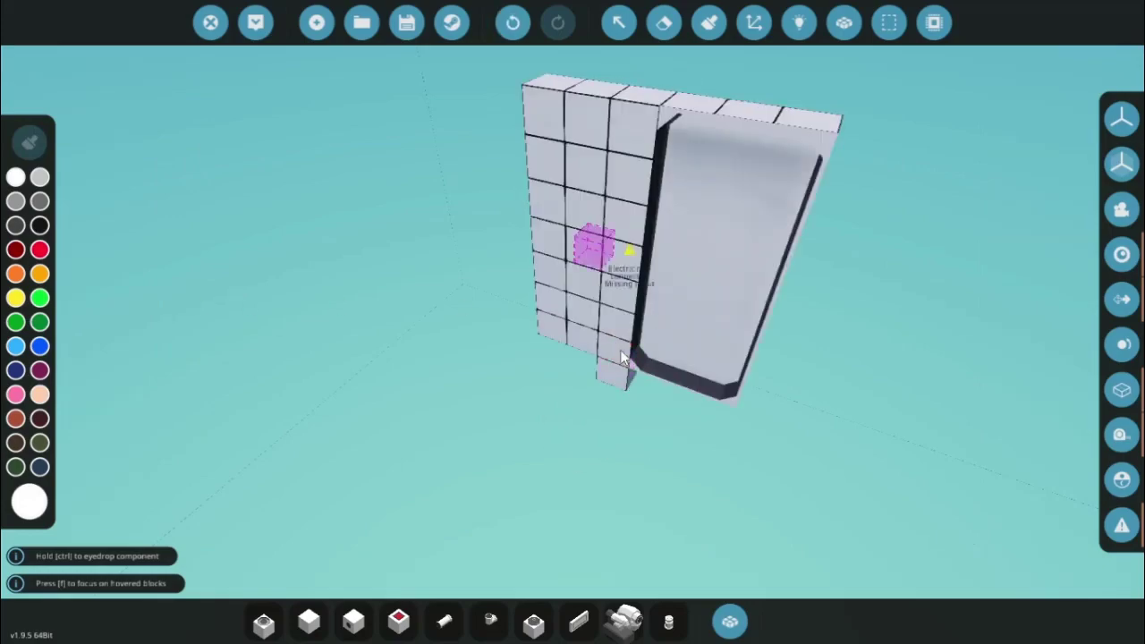
Frame the sliding door with plain blocks along its base, its open side and across its top
ctrl+click(621, 380)
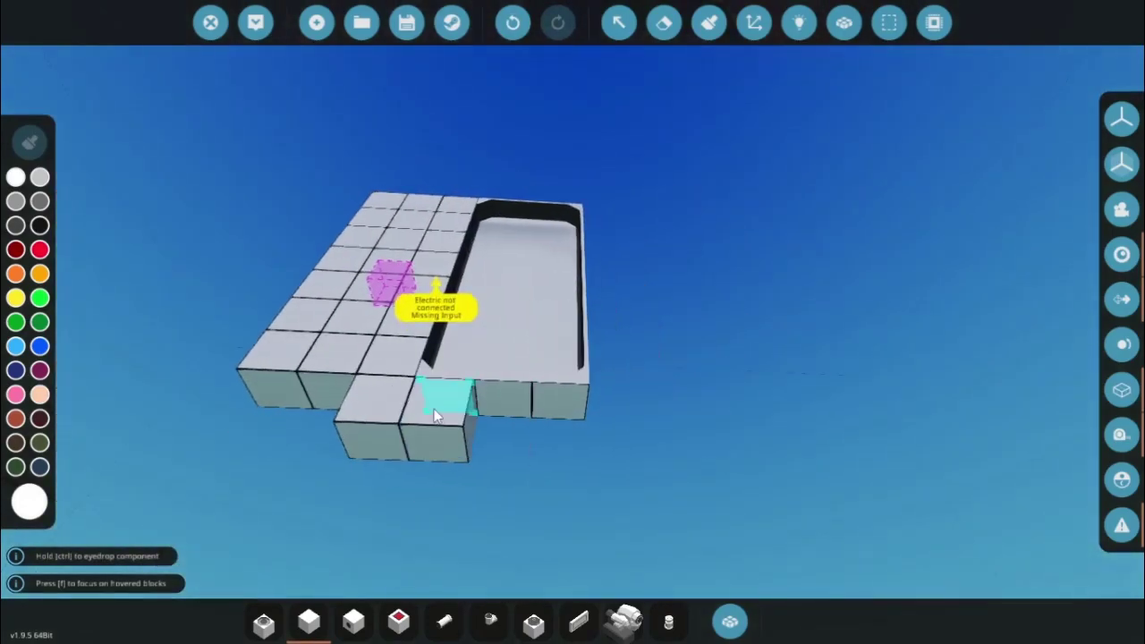
drag(437, 414, 475, 239)
key(a)
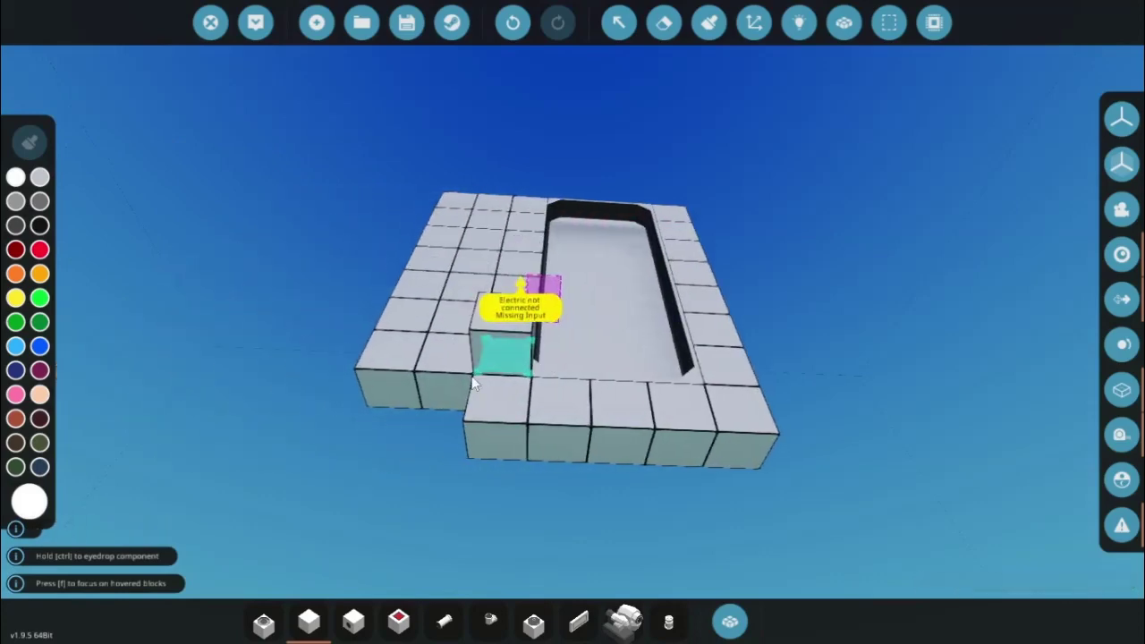
key(s)
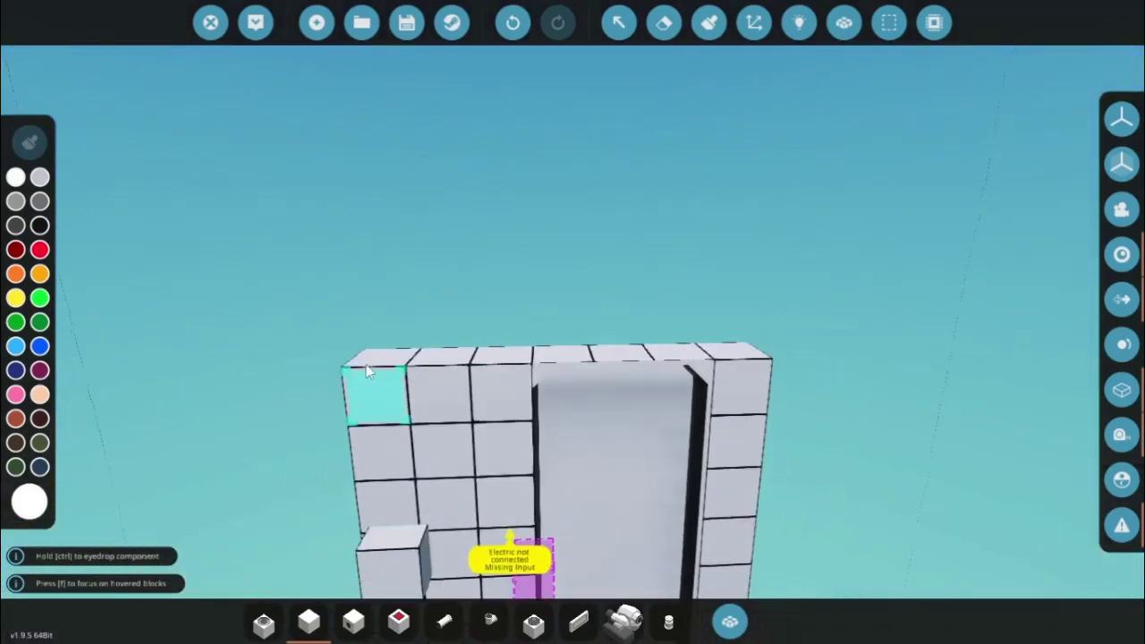
key(d)
drag(382, 360, 507, 494)
key(s)
Remove one wall block beside the door at mid-height and fit a Toggle Button (2 Sided) into the gap
key(Delete)
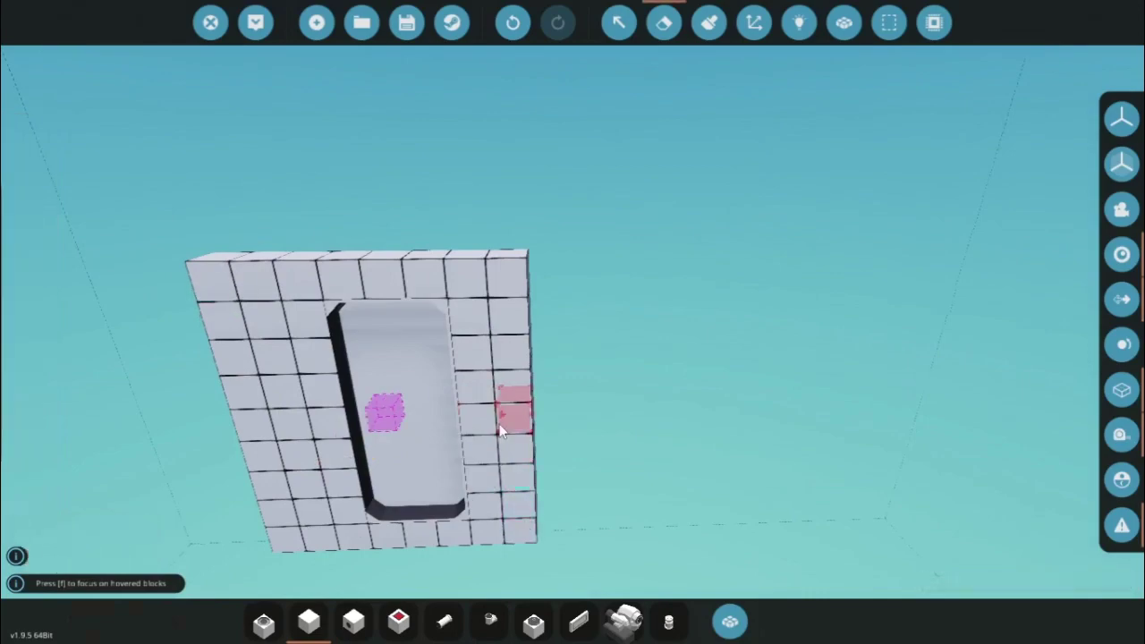
click(485, 419)
key(a)
key(w)
click(409, 628)
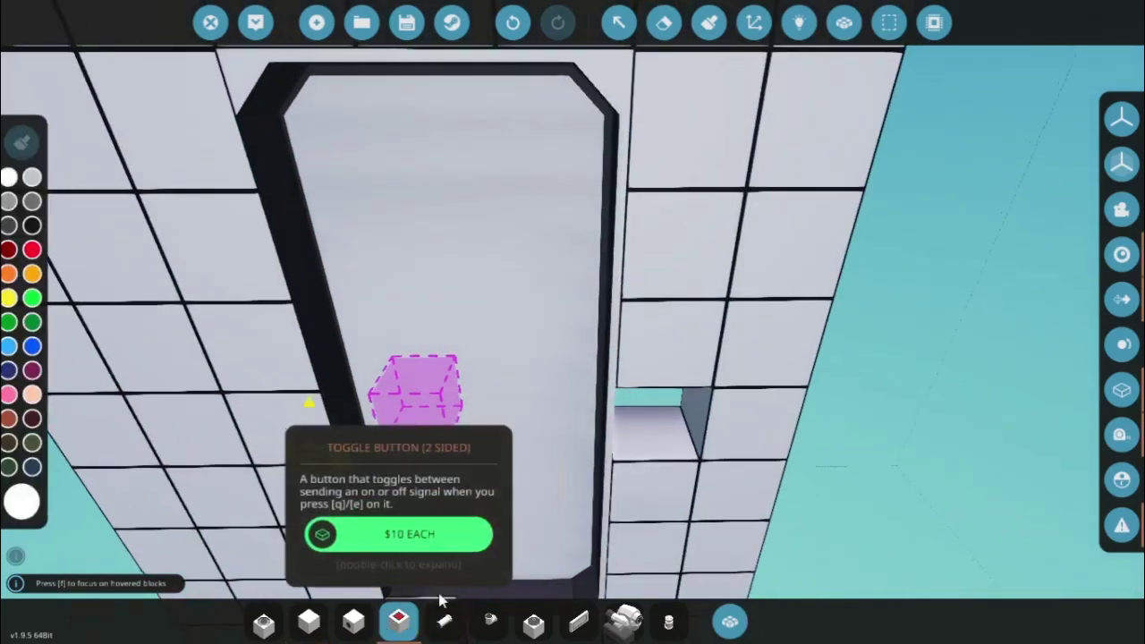
click(669, 422)
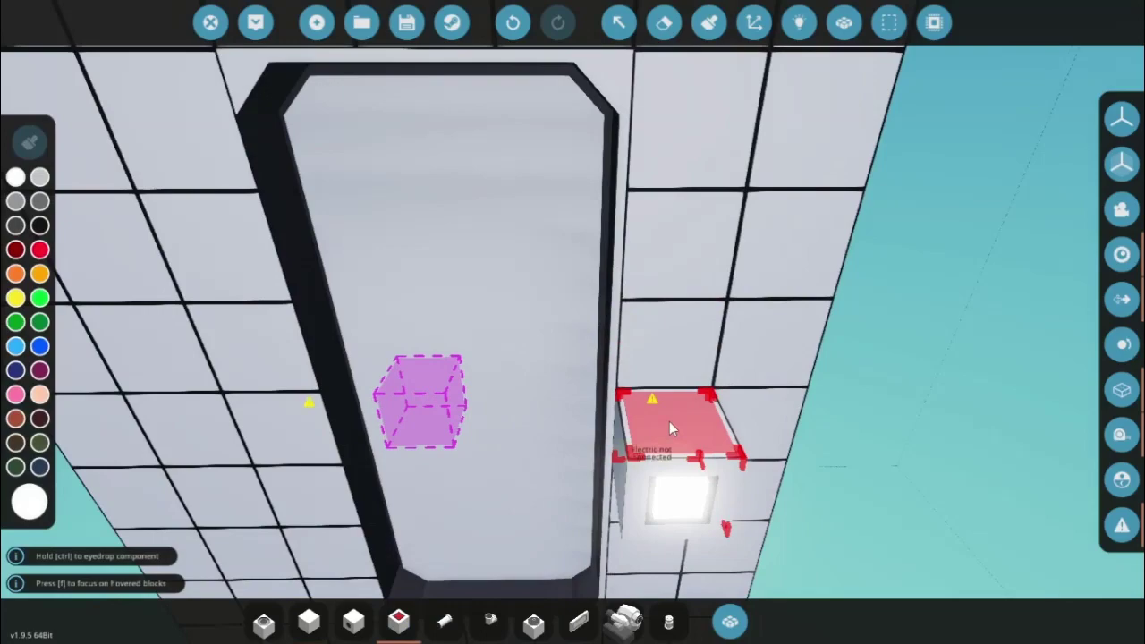
Build a block floor extending out from the door wall and raise a full-height wall along each side
key(s)
key(2)
key(s)
key(s)
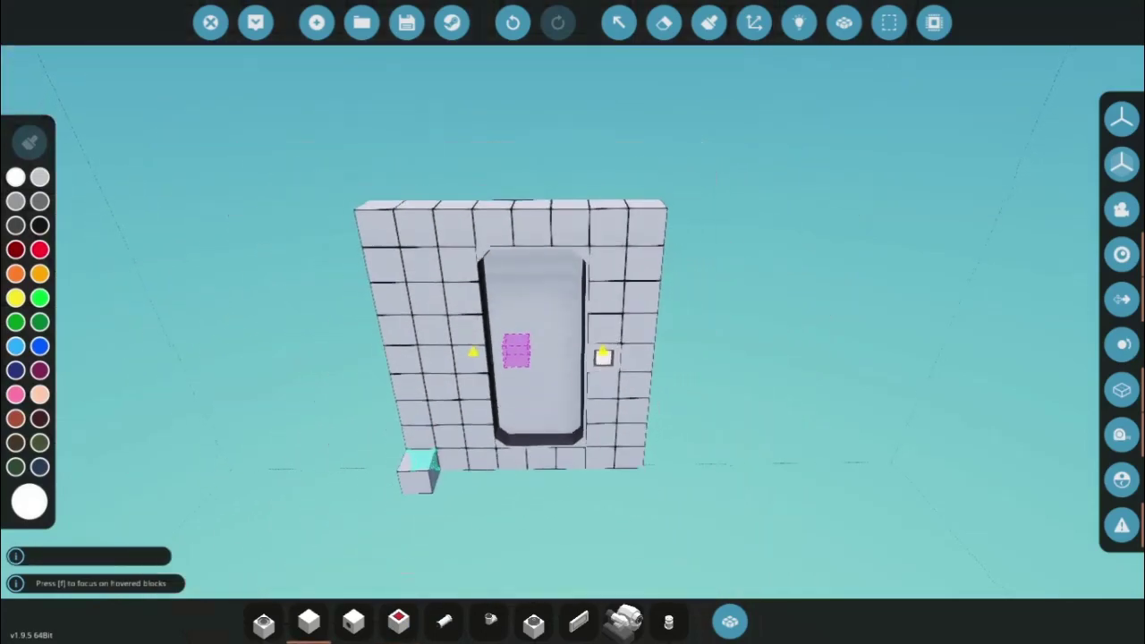
drag(418, 459, 586, 435)
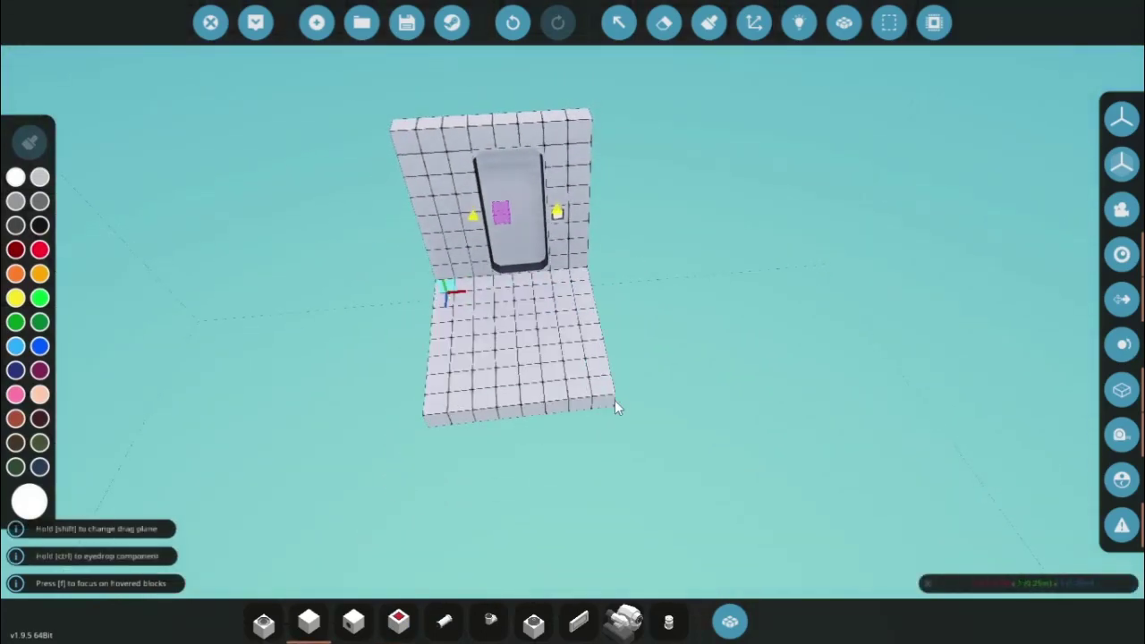
drag(573, 132, 614, 374)
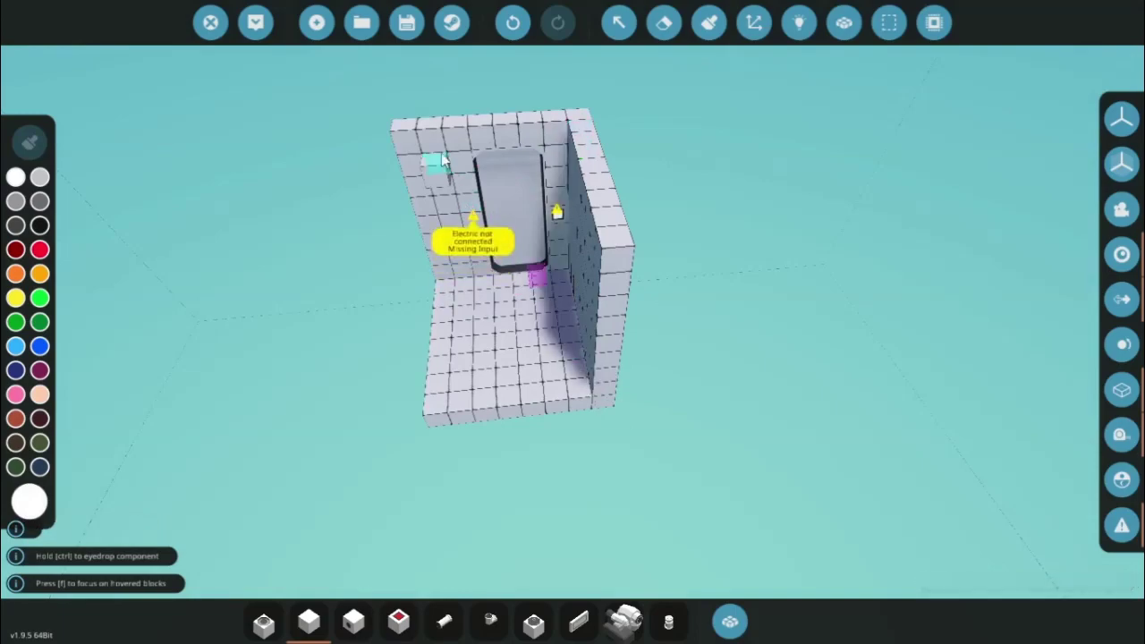
drag(412, 354, 433, 401)
Copy the door wall with its button and paste it, turned around, at the open end of the room
click(889, 22)
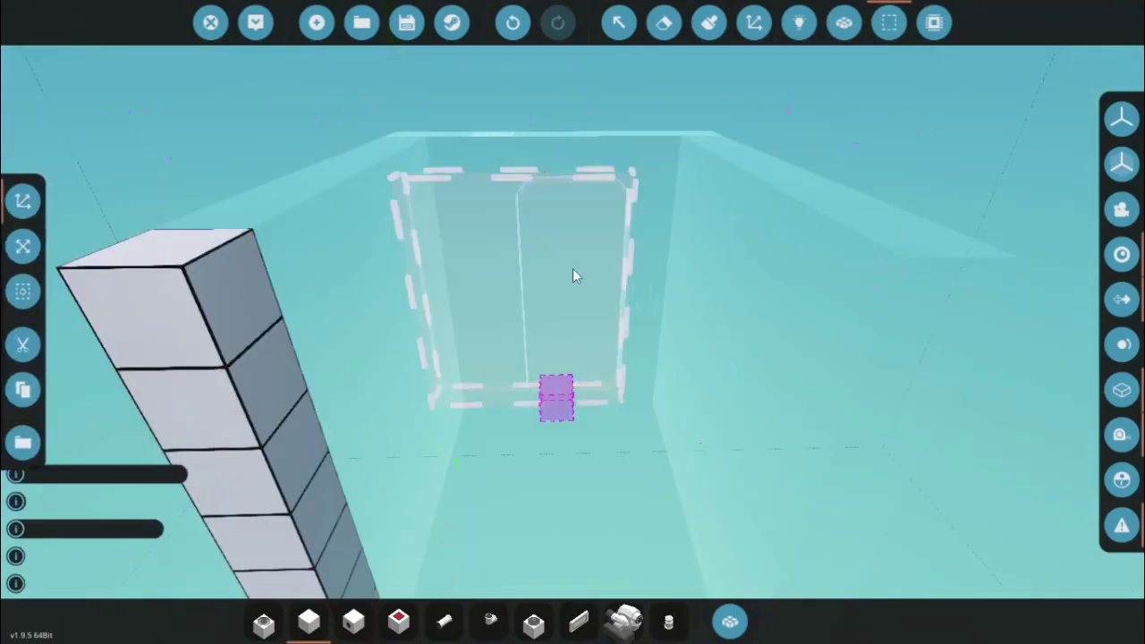
ctrl+click(659, 293)
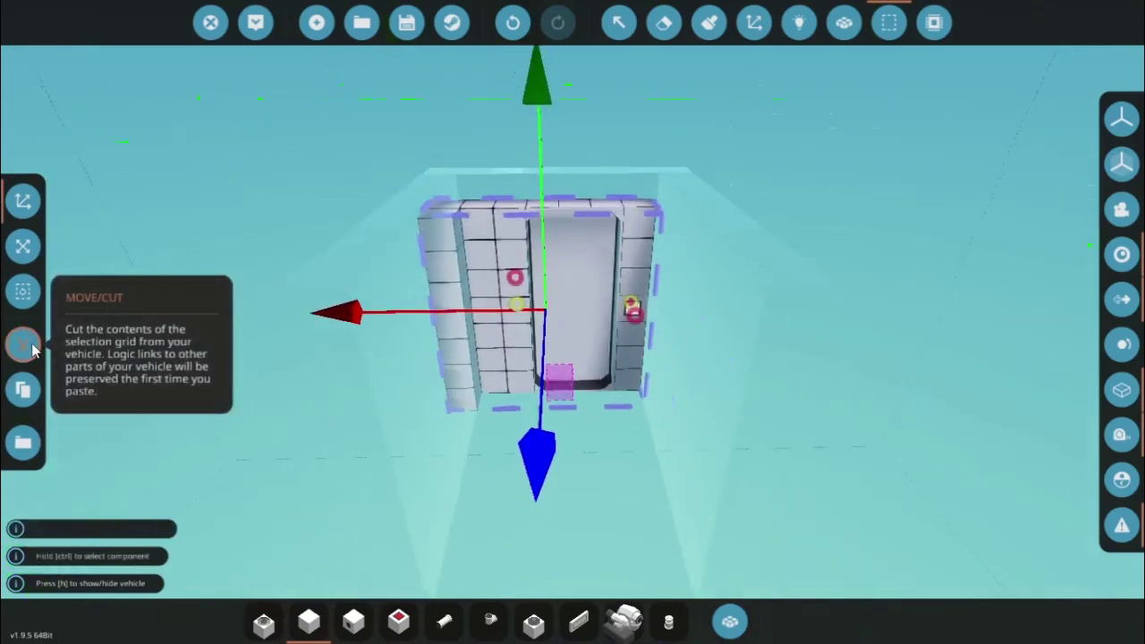
click(23, 388)
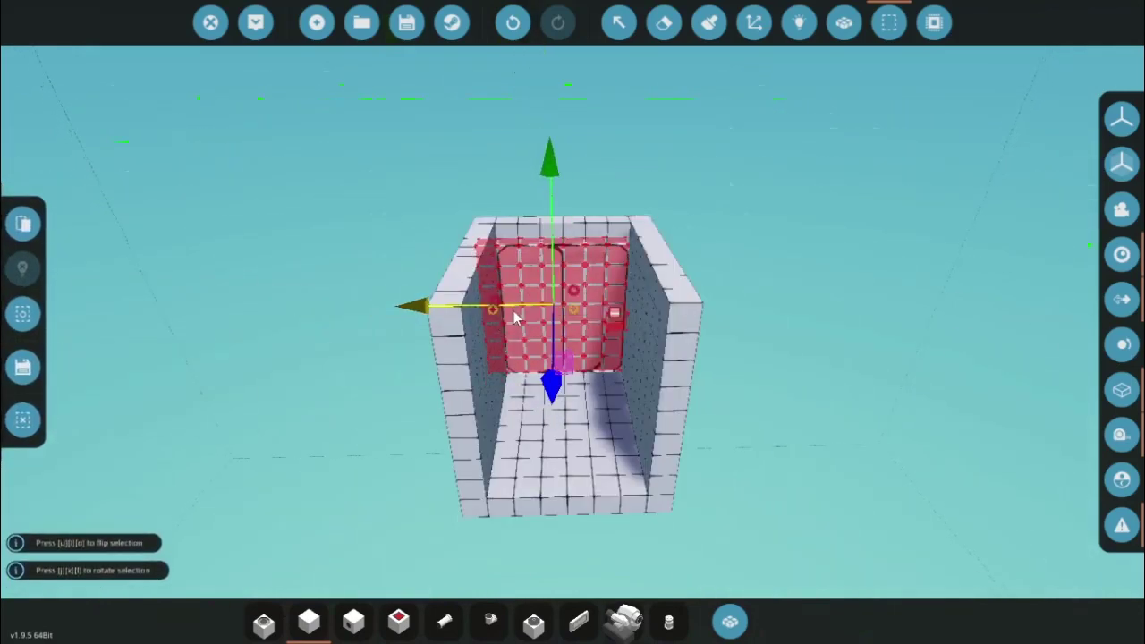
drag(554, 382, 551, 529)
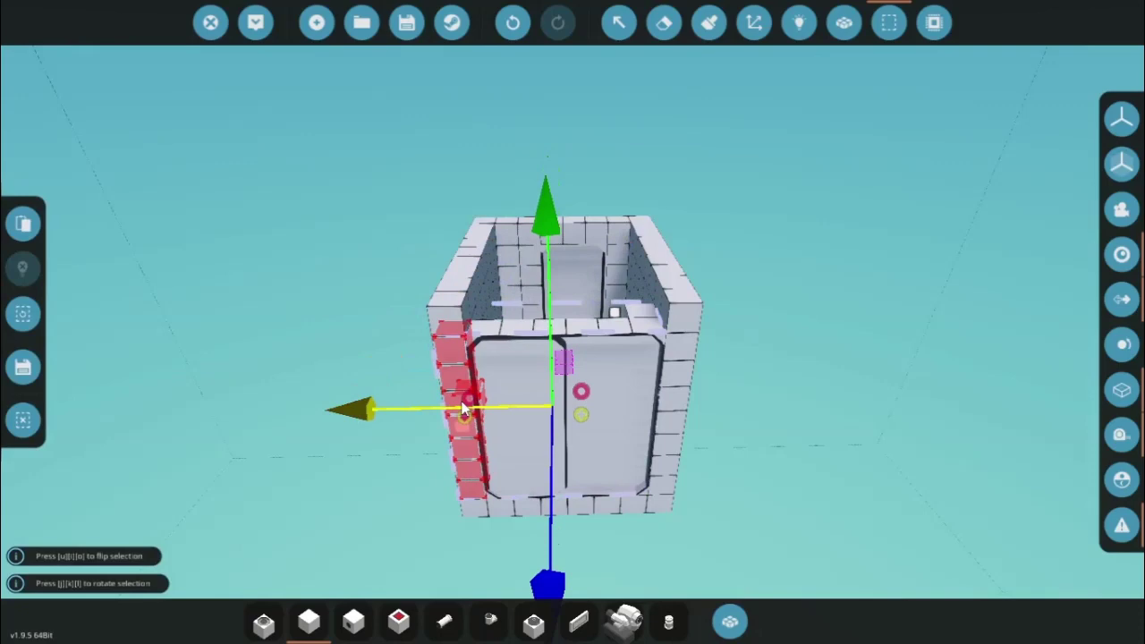
drag(453, 407, 490, 407)
click(33, 225)
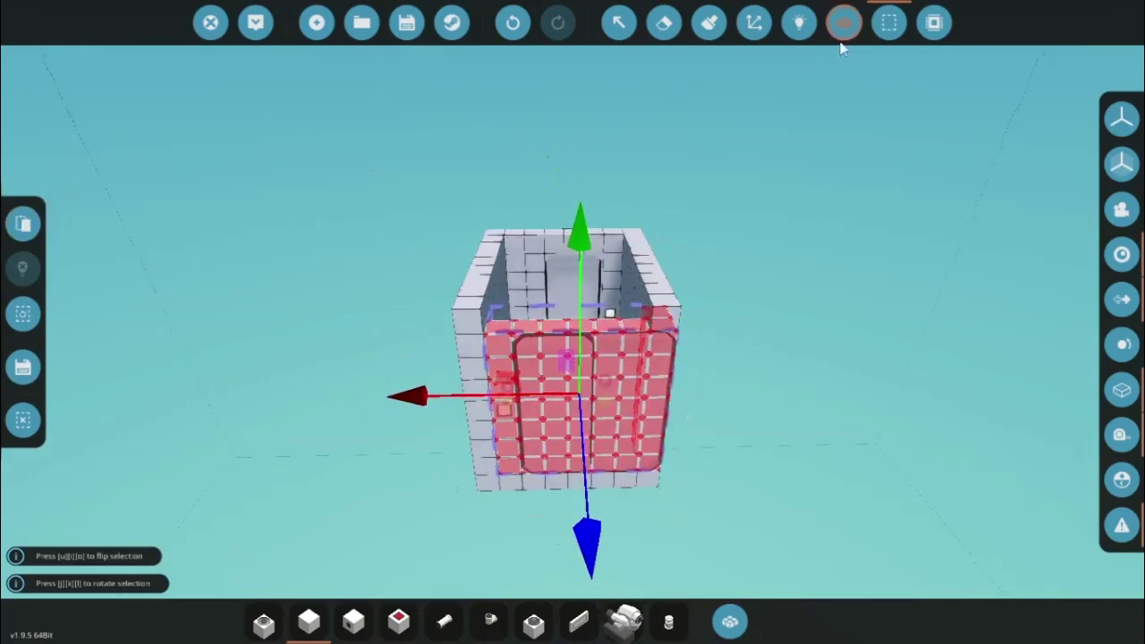
Merge the pasted door wall with the rest of the room into one vehicle body
click(844, 22)
click(642, 351)
click(646, 309)
scroll(787, 45, down, 2)
click(843, 23)
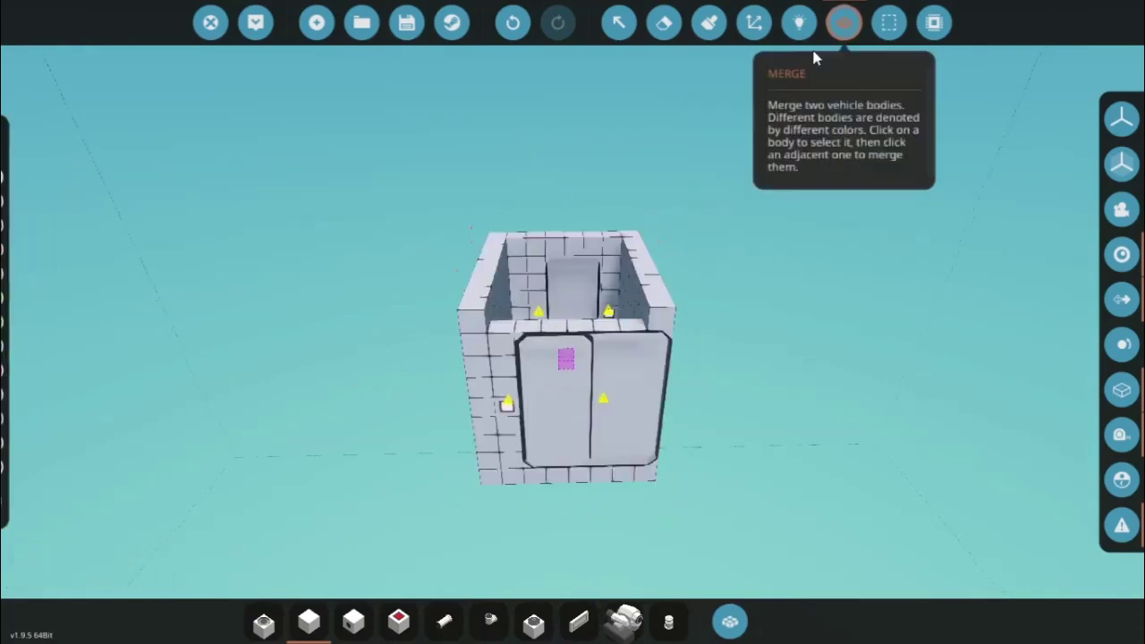
Cover the room between the two door walls with a block roof
scroll(644, 134, up, 4)
drag(487, 215, 710, 322)
scroll(701, 320, down, 3)
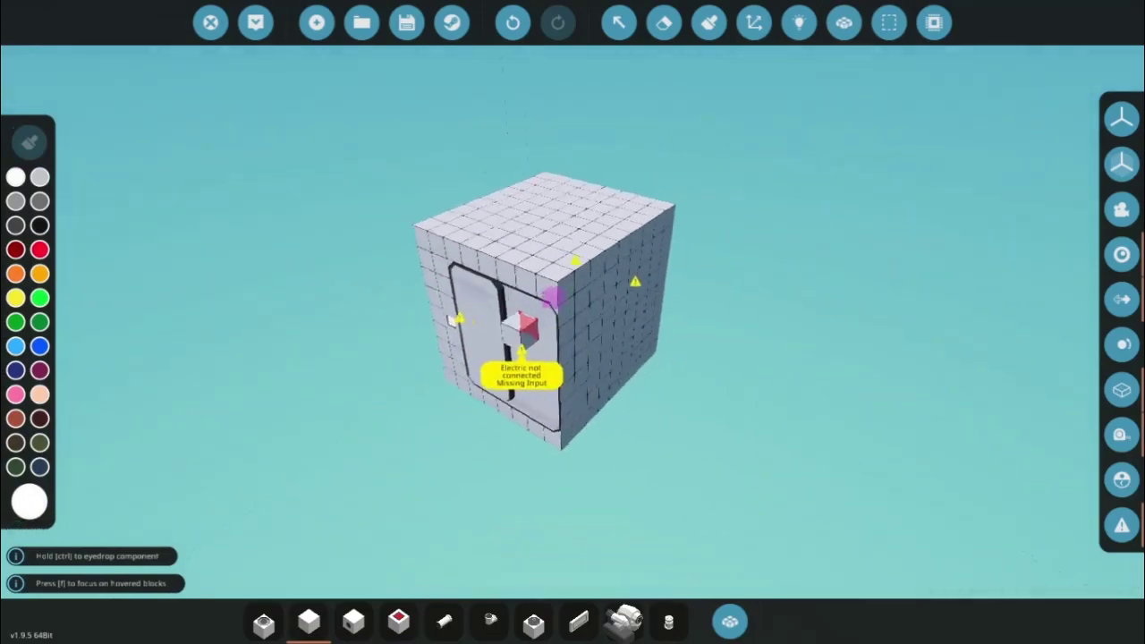
scroll(528, 326, up, 8)
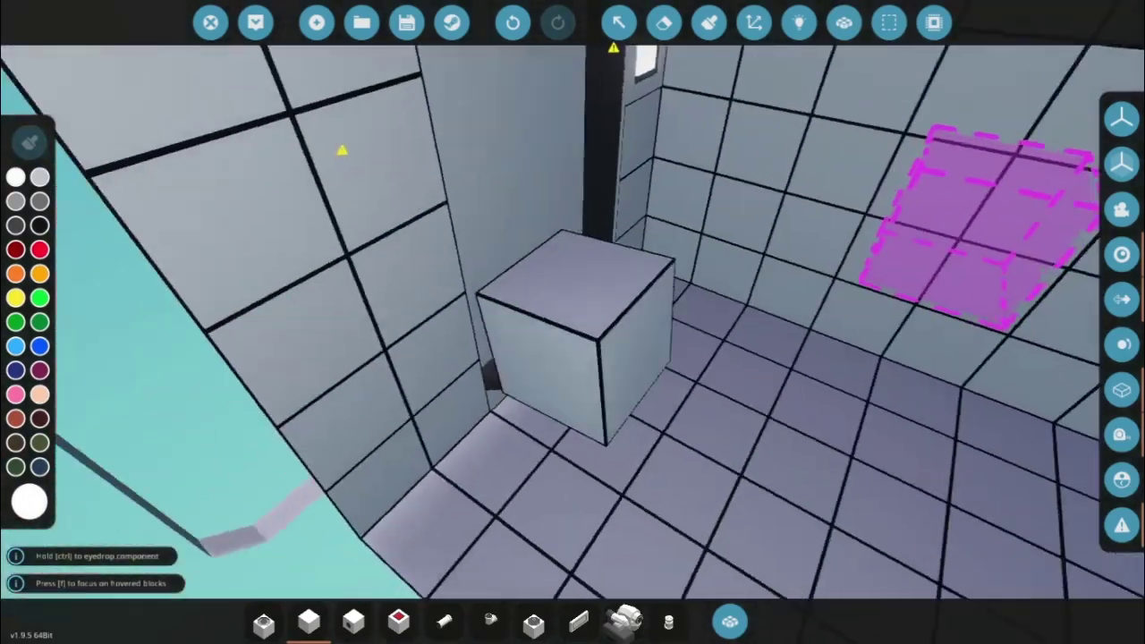
scroll(659, 284, down, 6)
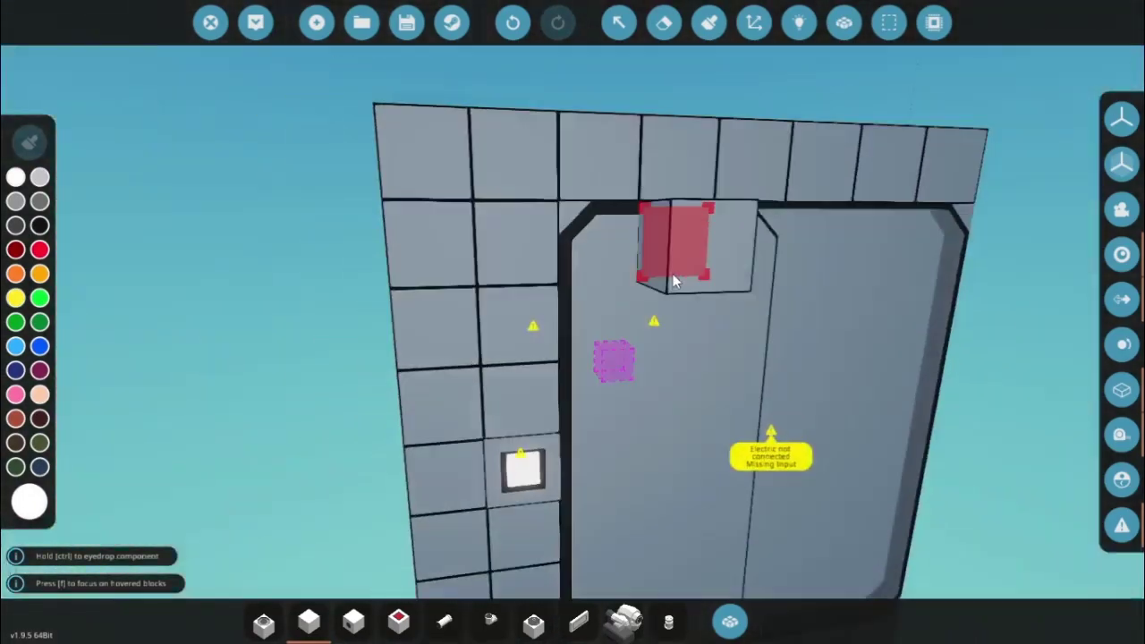
scroll(429, 255, up, 2)
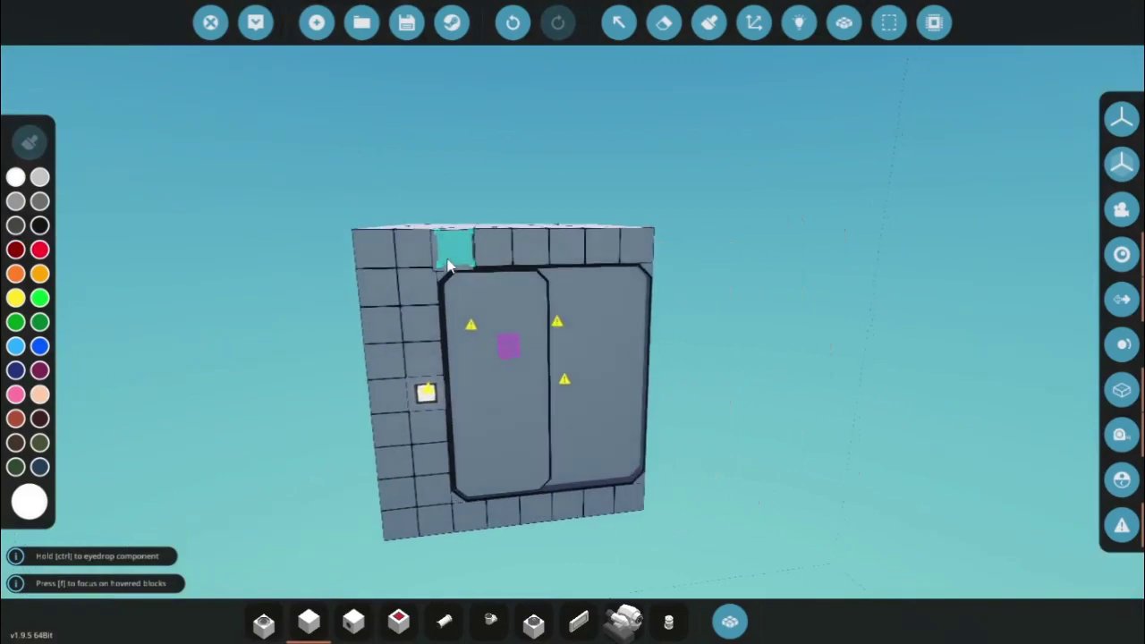
click(447, 261)
key(ctrl+z)
Build a second block chamber beyond the pasted door wall, with two side walls, a floor and a roof
click(410, 260)
scroll(409, 257, down, 3)
drag(409, 257, 370, 535)
scroll(392, 515, up, 5)
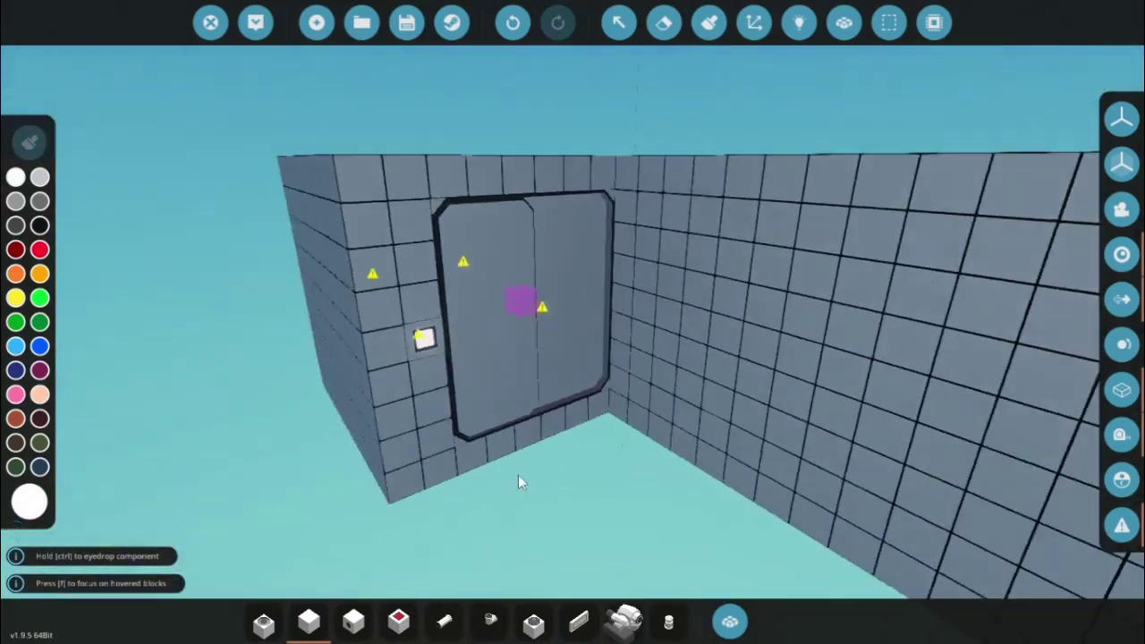
scroll(518, 475, down, 5)
drag(585, 410, 754, 425)
drag(449, 252, 799, 269)
drag(448, 284, 694, 537)
key(d)
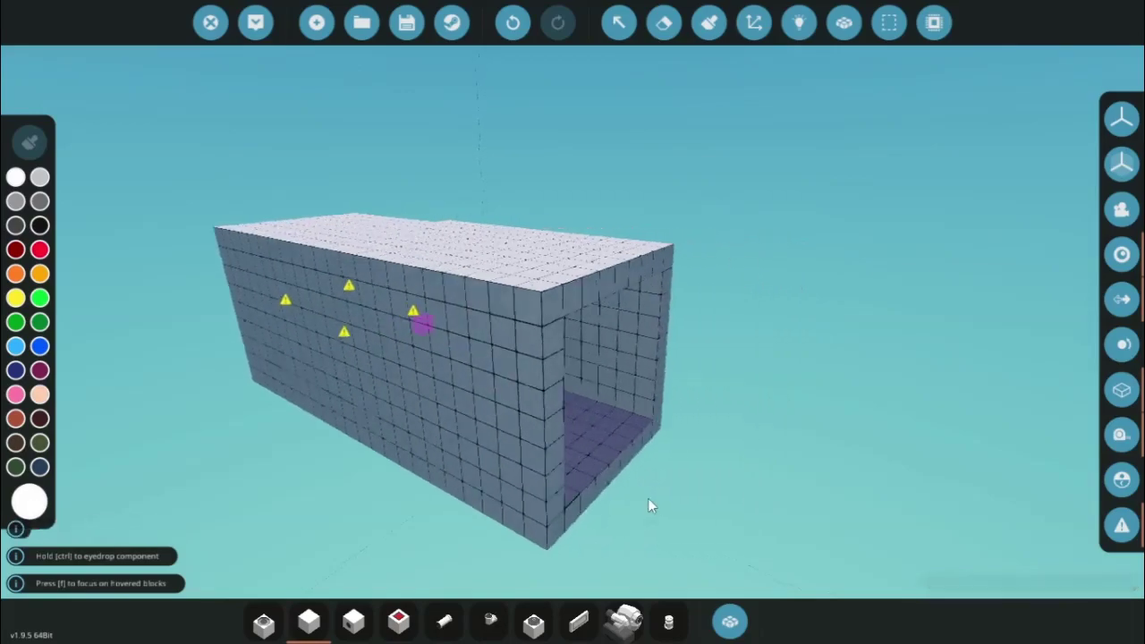
key(w)
key(f)
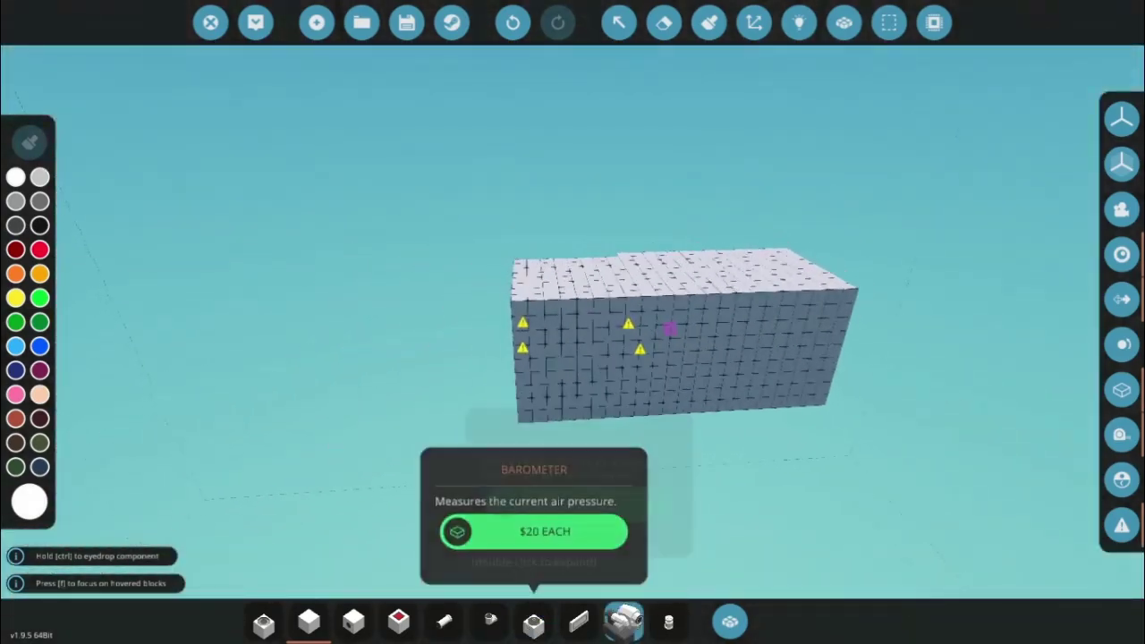
Place a rotated Large Fluid Pump on the outer side wall and remove the wall block next to its mount
scroll(528, 394, up, 6)
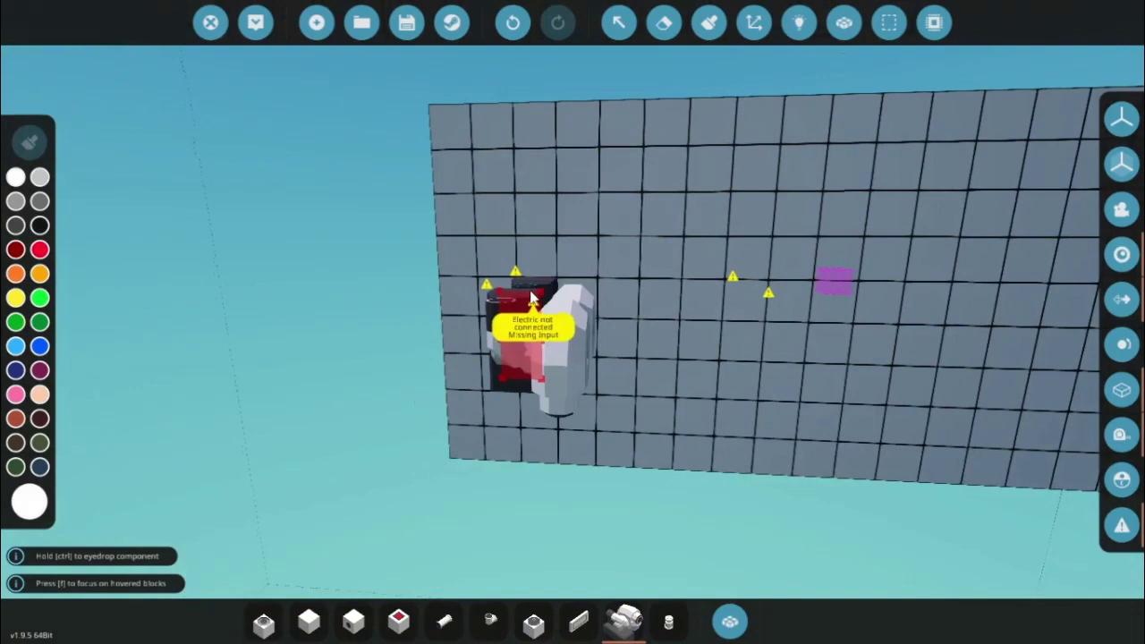
scroll(530, 298, up, 5)
scroll(525, 288, down, 5)
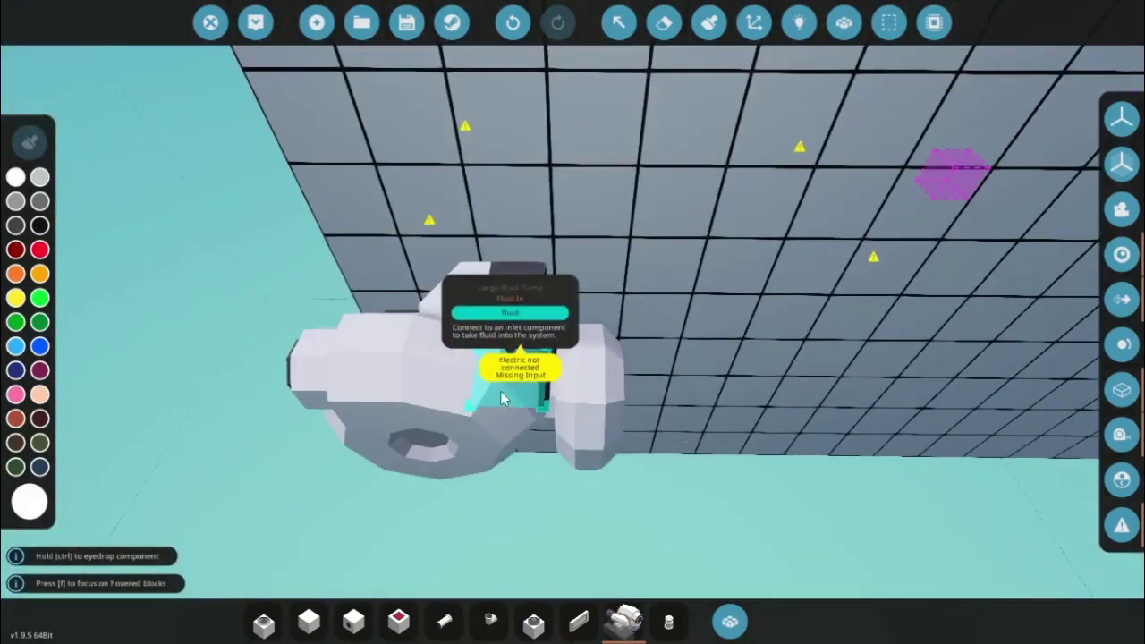
key(l)
key(i)
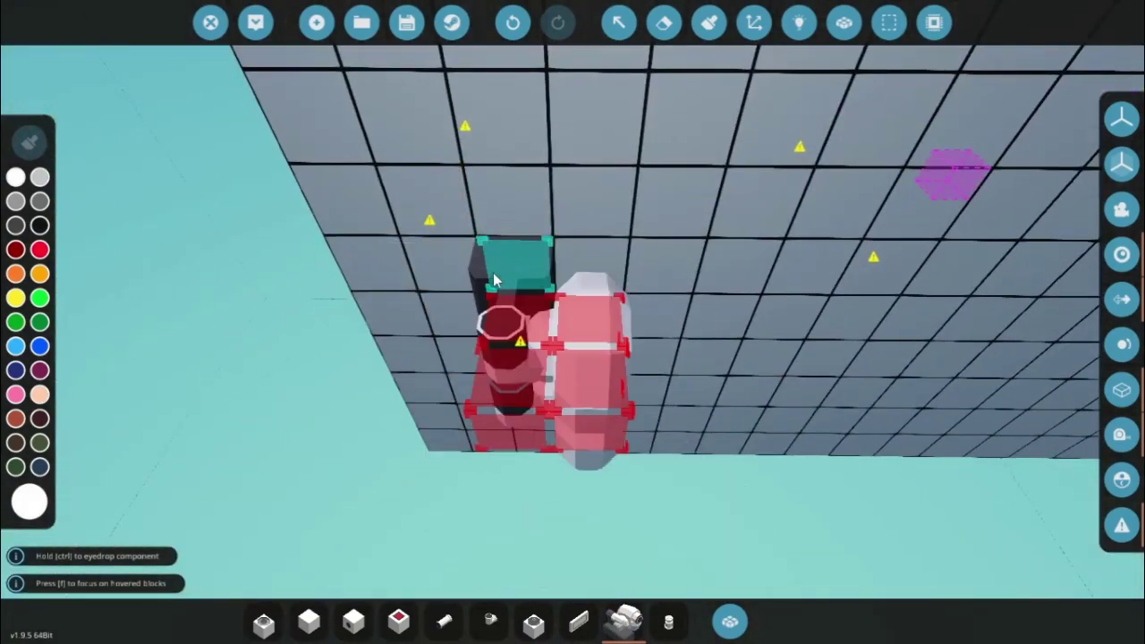
alt+click(514, 262)
Place a second Large Fluid Pump beside the first in reversed orientation and open a wall block behind it
key(d)
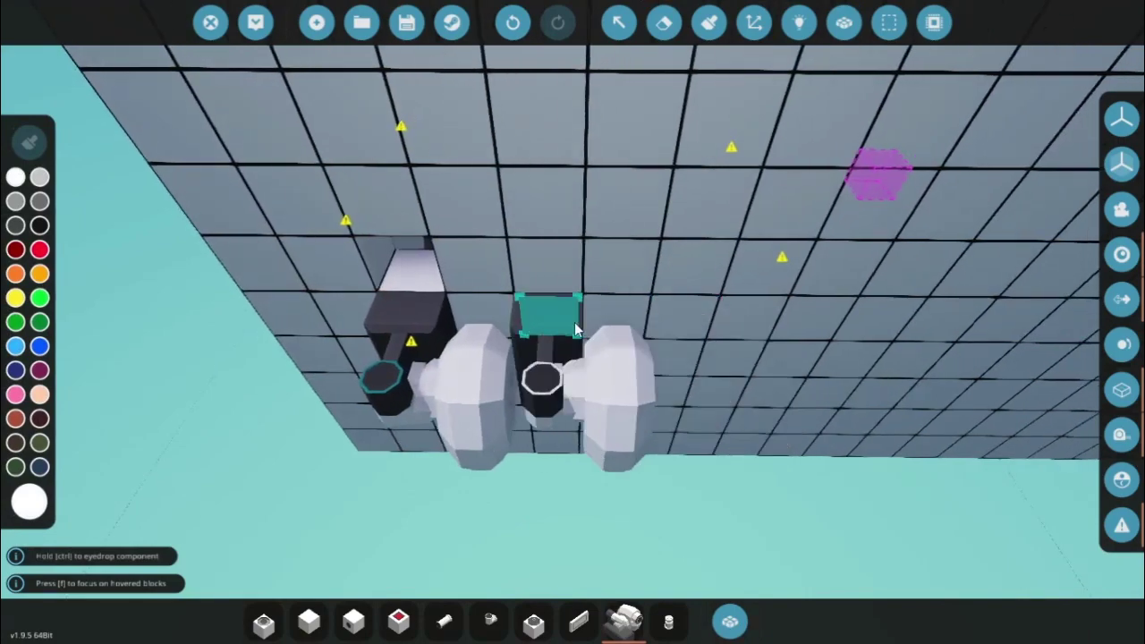
key(j)
key(j)
click(584, 339)
click(609, 350)
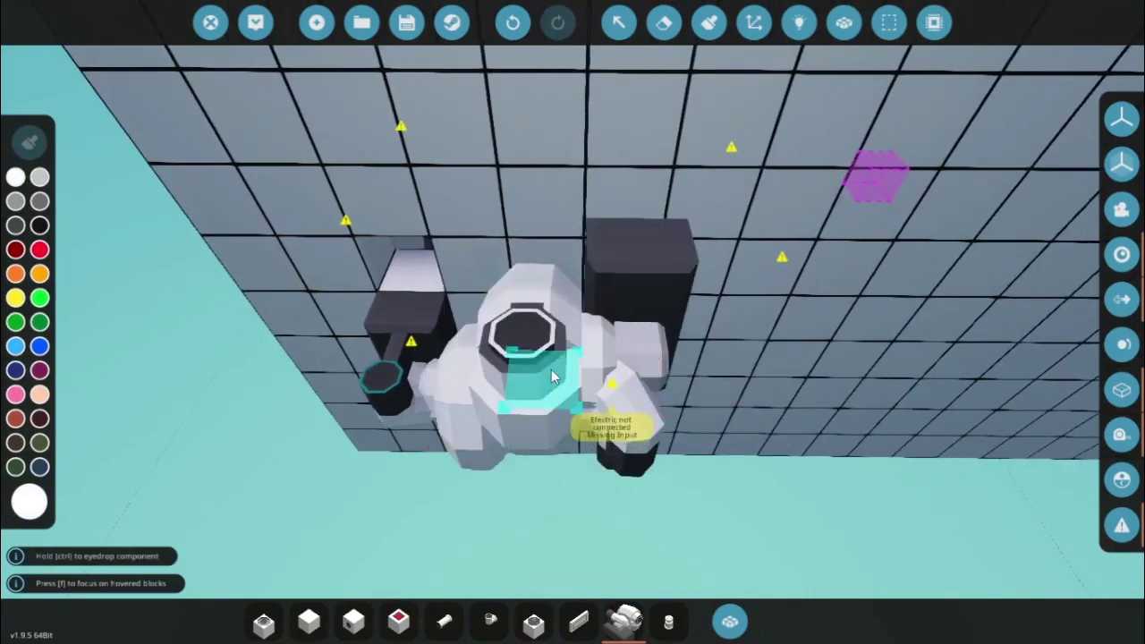
alt+click(552, 271)
Fit Pipe Angle pieces on the open ports of both Large Fluid Pumps beside the wall openings
click(489, 621)
key(w)
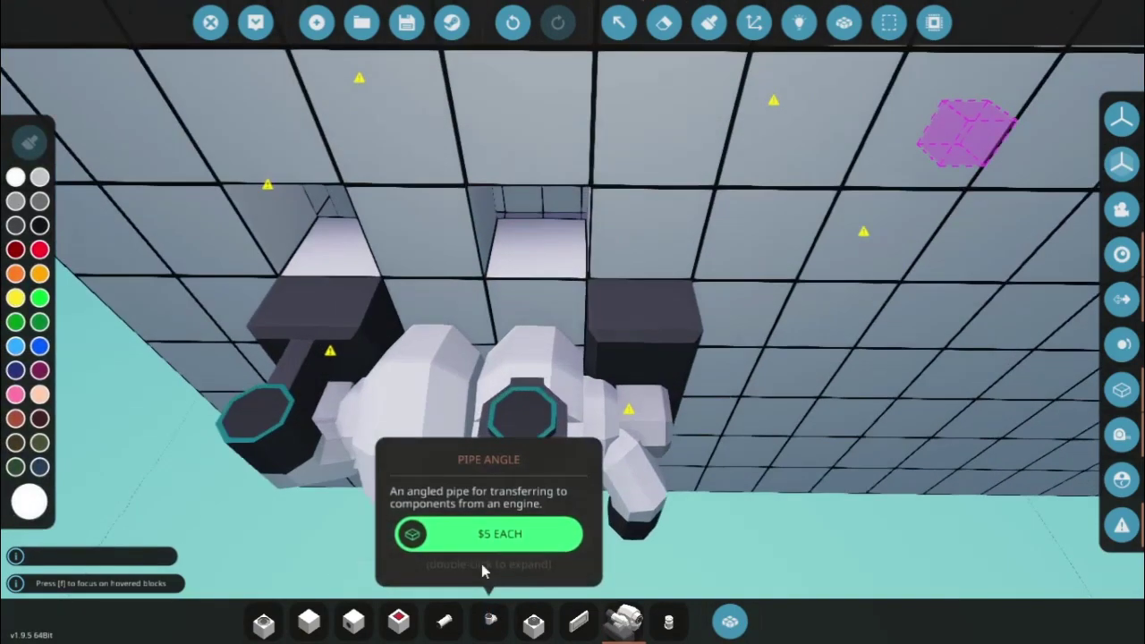
click(490, 416)
click(213, 429)
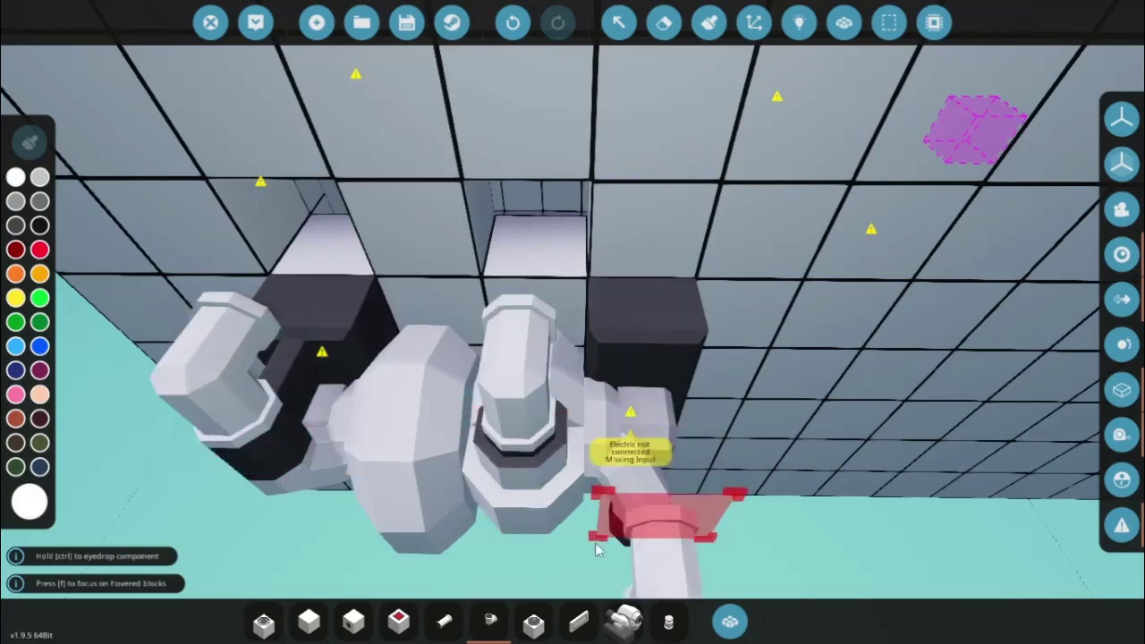
Place a Pipe Straight in each of the two wall openings, extending the pump pipes toward the chamber
click(444, 621)
key(w)
key(w)
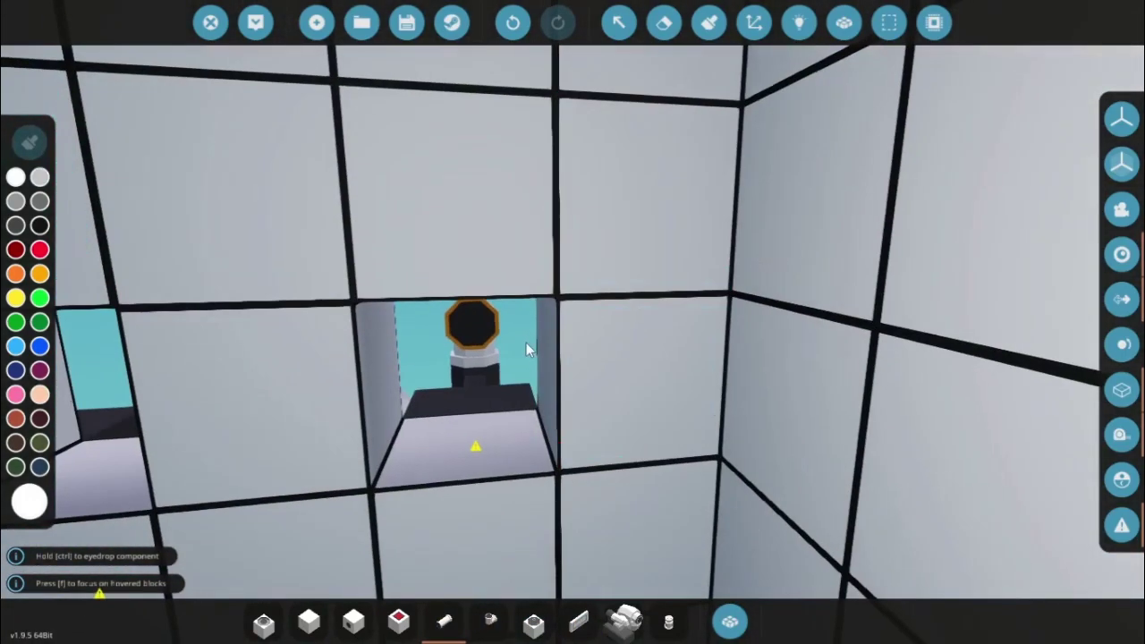
click(486, 358)
key(a)
click(433, 355)
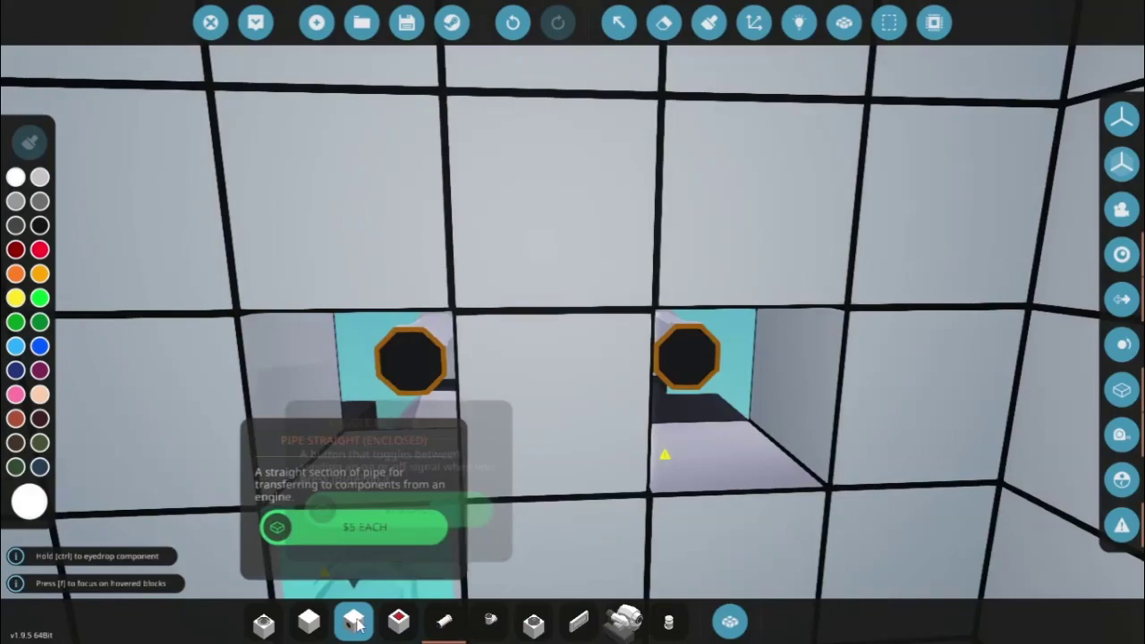
Fill both wall openings with Pipe Straight (Enclosed) blocks flush with the chamber's inner wall
click(353, 621)
key(s)
click(453, 347)
click(669, 621)
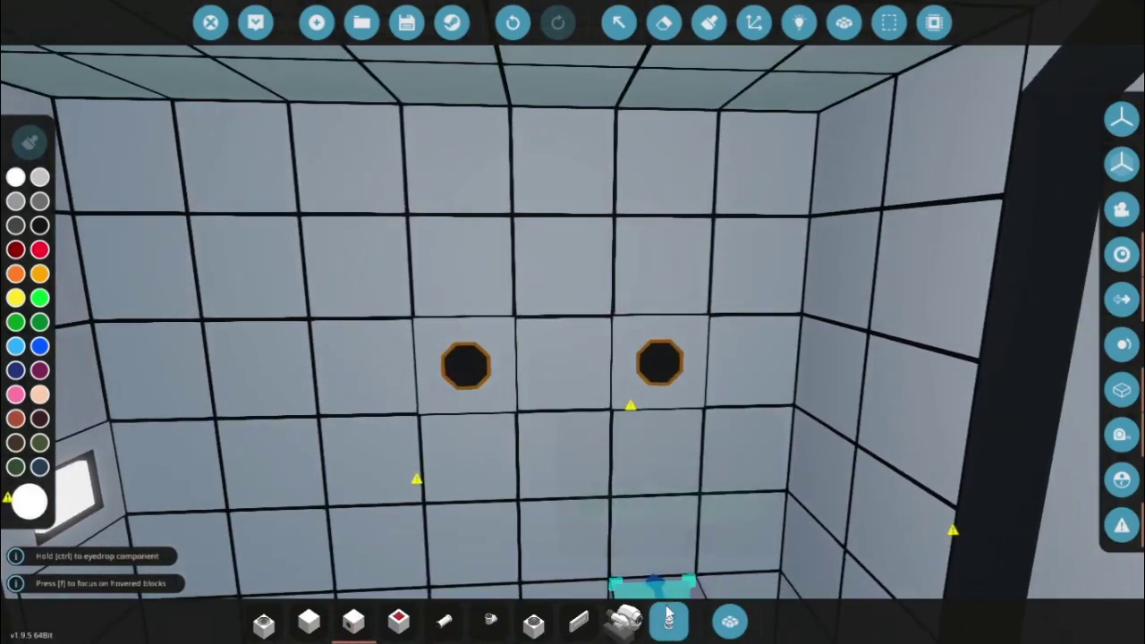
key(w)
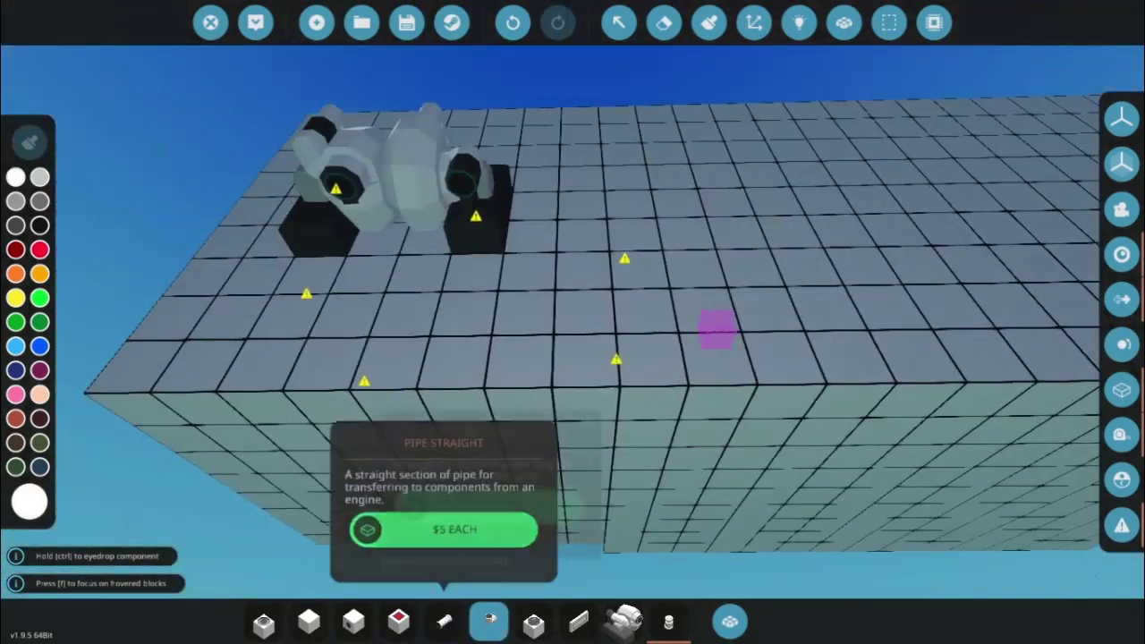
Fit pipe bends on the pumps' remaining outer ports, finding the extra pipe piece with the inventory search "pip"
click(489, 621)
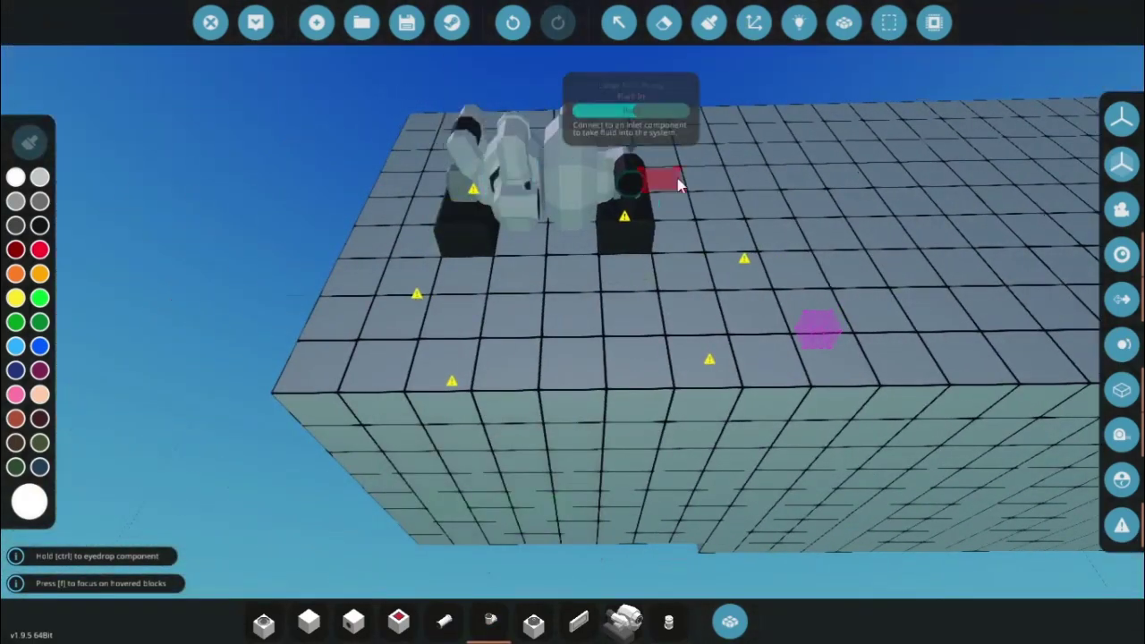
key(d)
key(Tab)
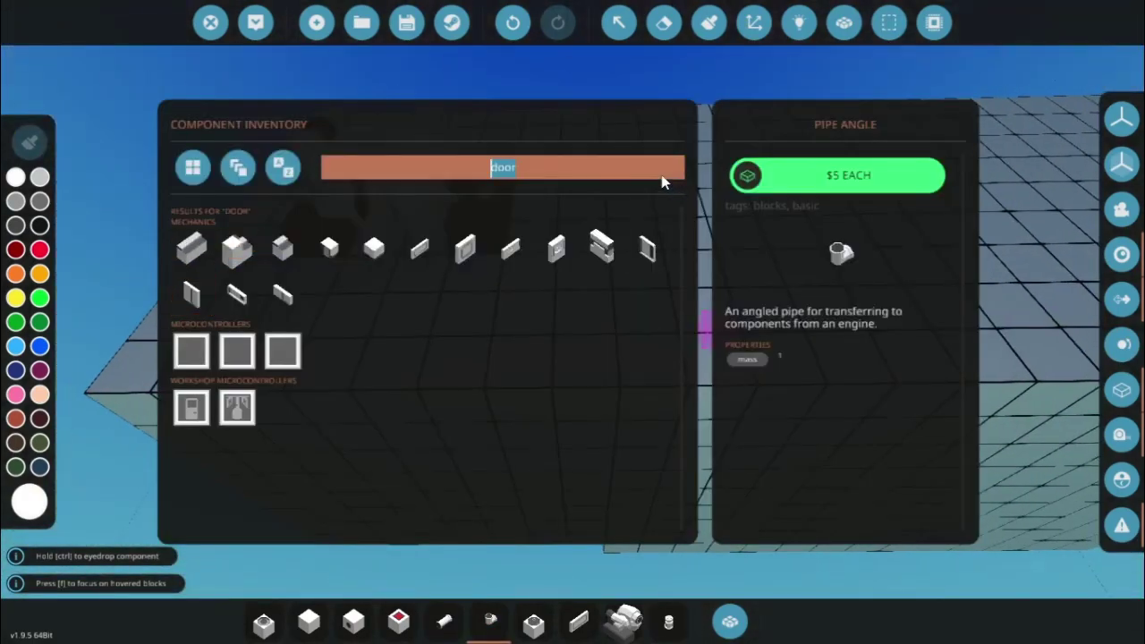
text(pip)
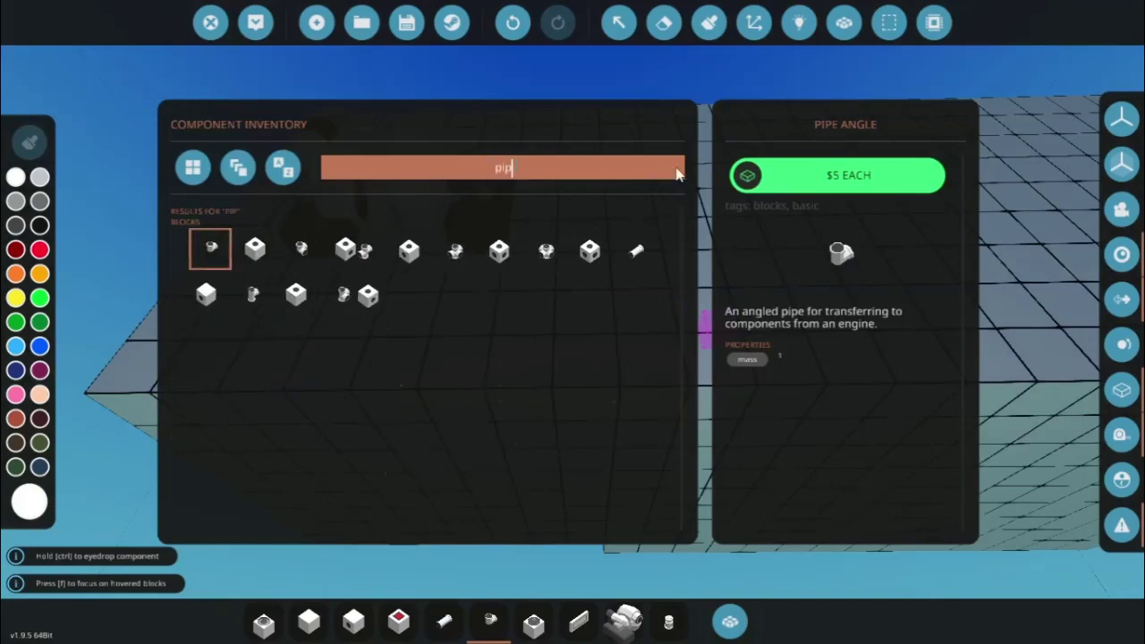
click(251, 295)
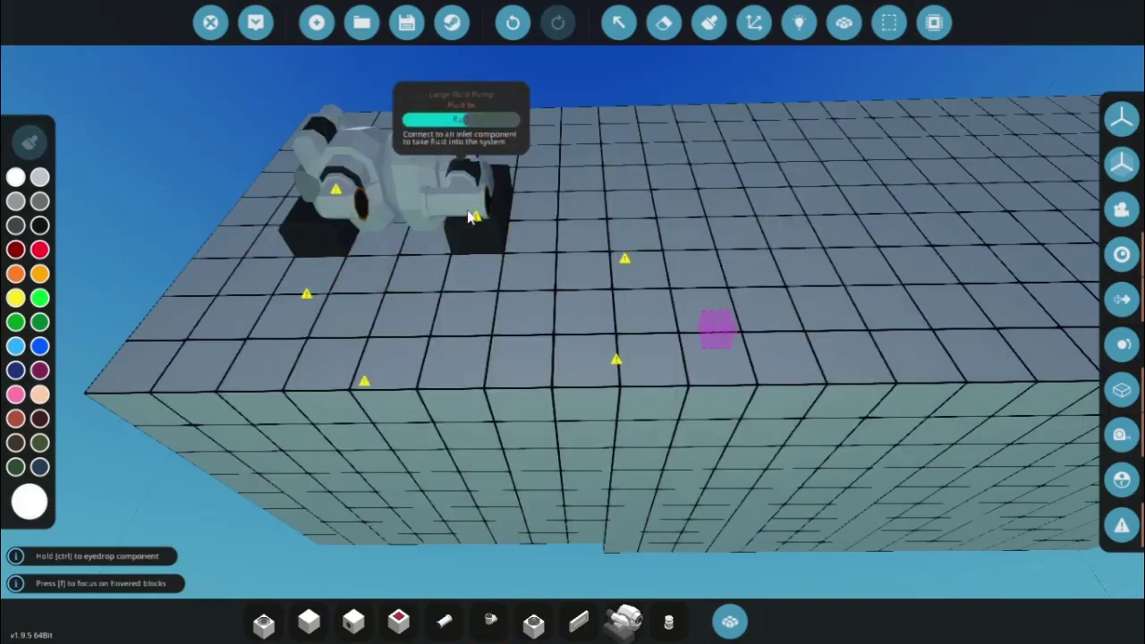
Run a line of Pipe Straight sections past the pumps along the outer wall and end it with a Pipe Angle
click(444, 620)
drag(392, 211, 578, 211)
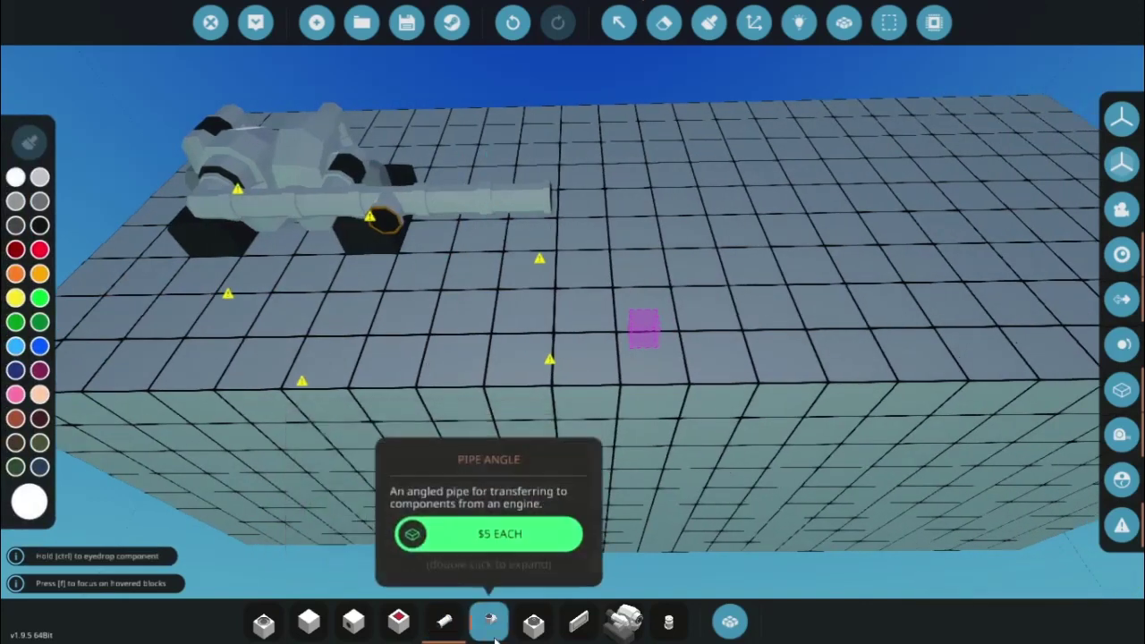
click(490, 620)
click(551, 197)
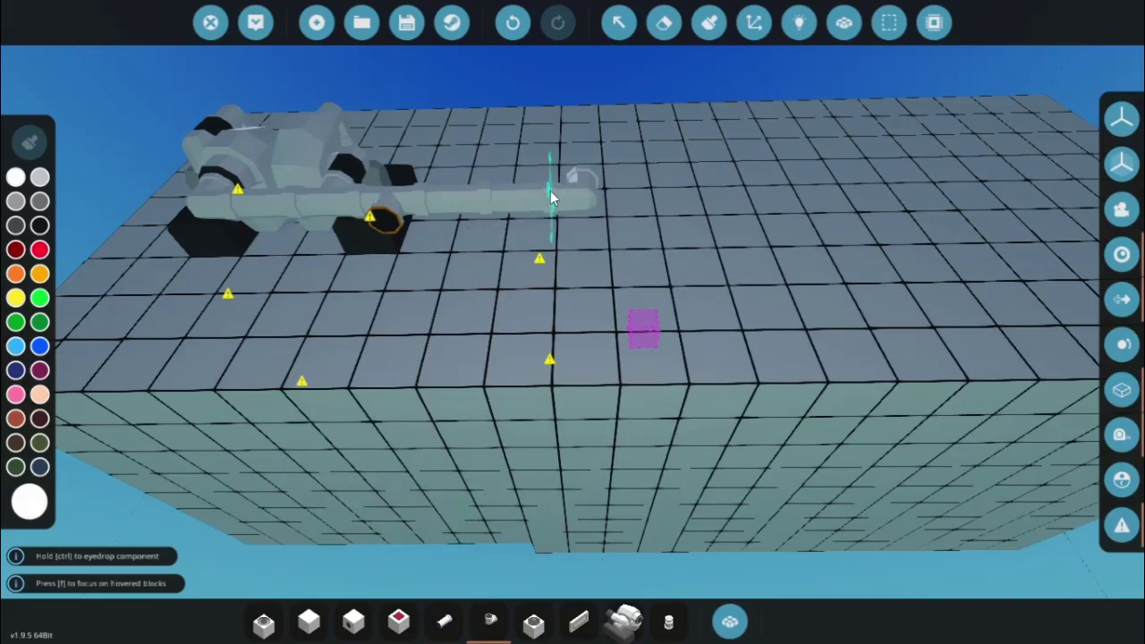
Find the large gas tank by searching for "tank" and place two, rotated, side by side on the pipe ends
text(q)
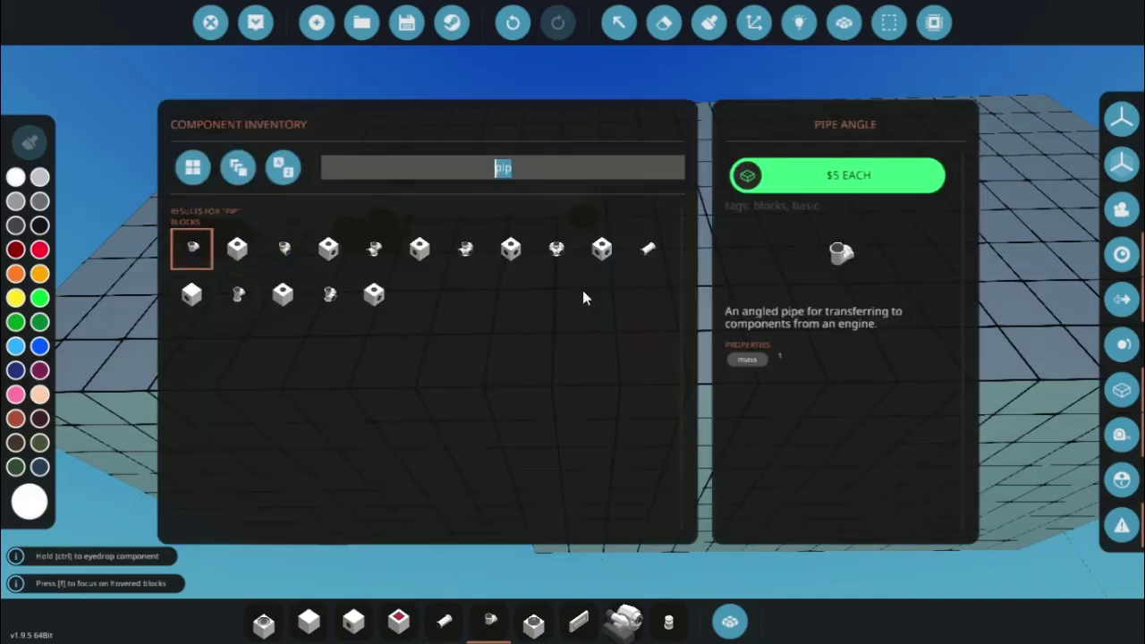
text(tank)
click(374, 306)
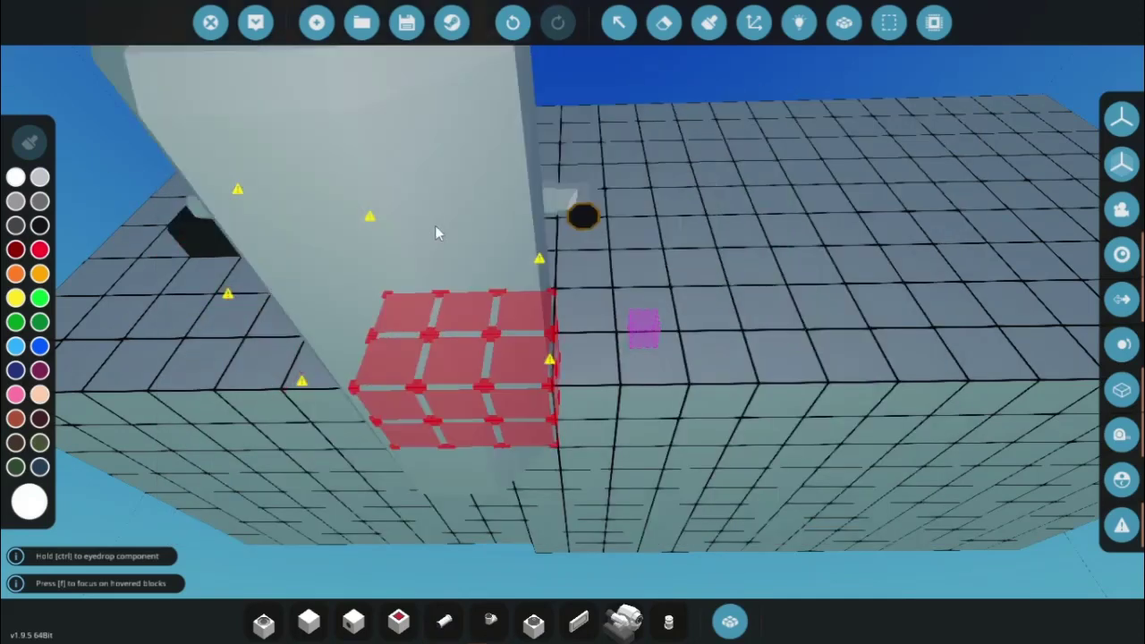
scroll(431, 206, down, 5)
key(k)
key(k)
key(k)
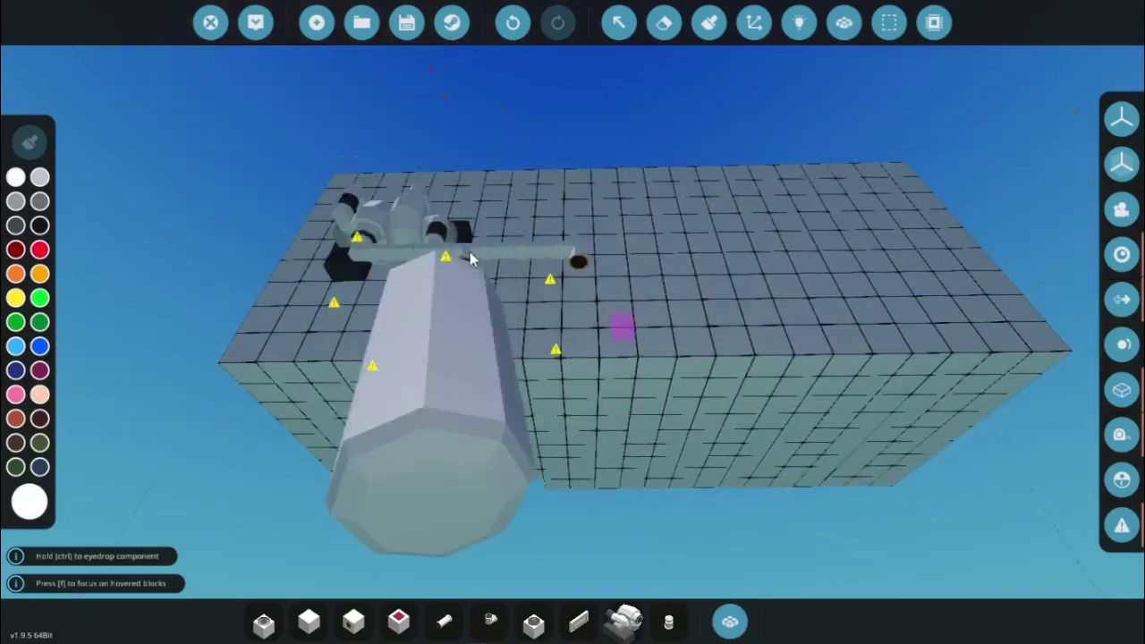
click(537, 266)
click(583, 256)
Check that the first large gas tank holds Air and lower the second tank's Fill Level to empty
click(618, 22)
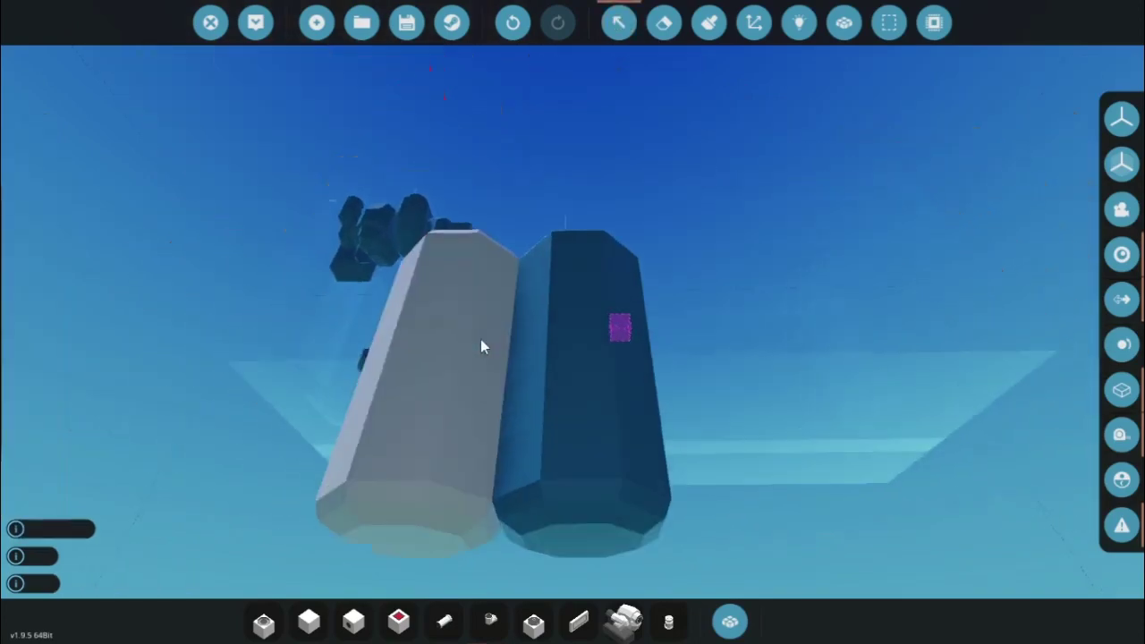
click(480, 339)
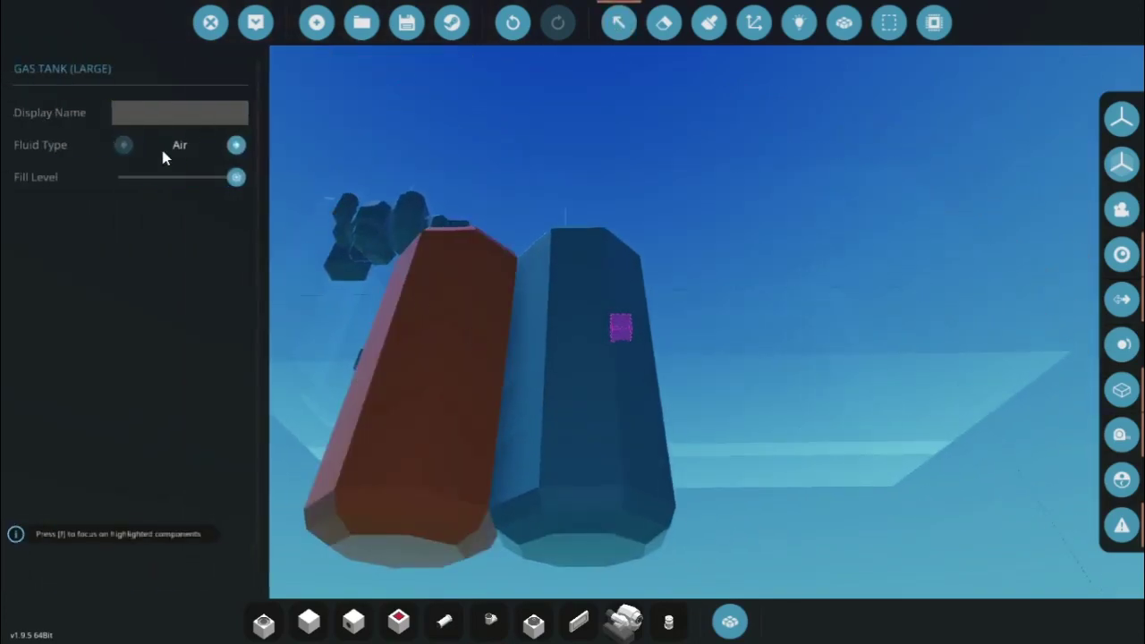
click(553, 320)
key(s)
drag(239, 179, 125, 174)
key(a)
click(625, 14)
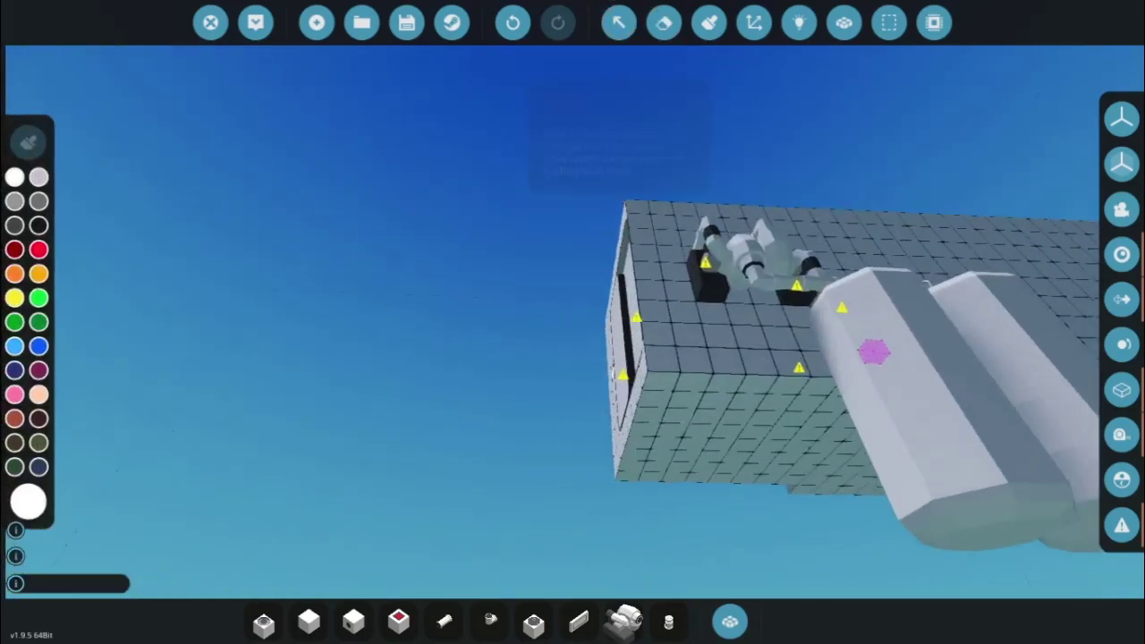
Remove the corner block of the door wall above the toggle button and mount a Barometer there facing outward
key(w)
scroll(555, 240, down, 6)
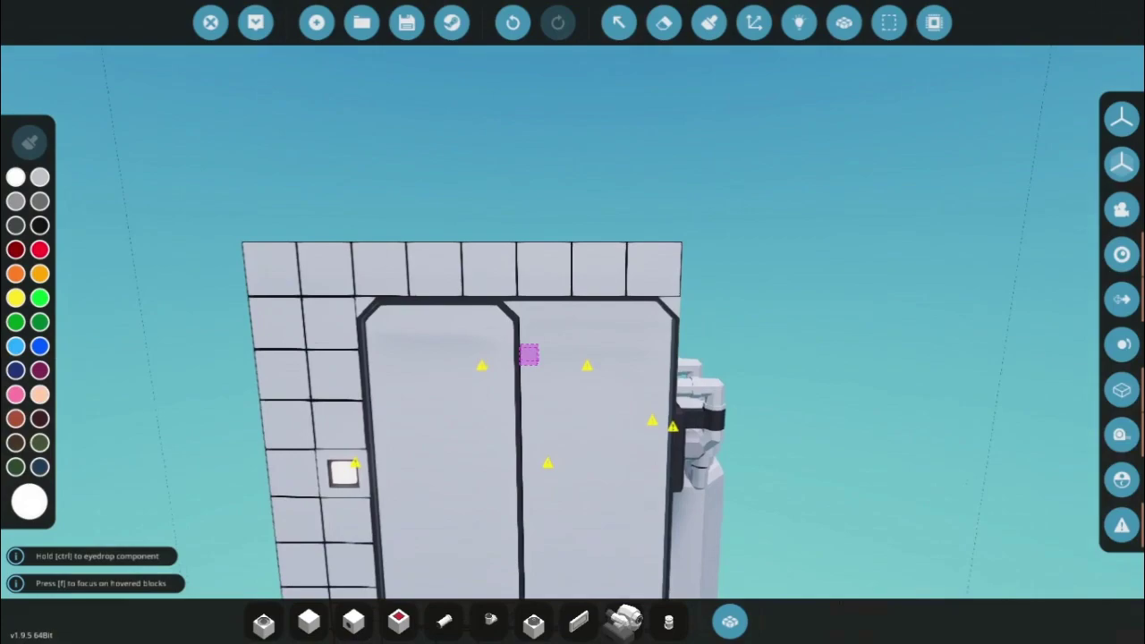
key(s)
key(w)
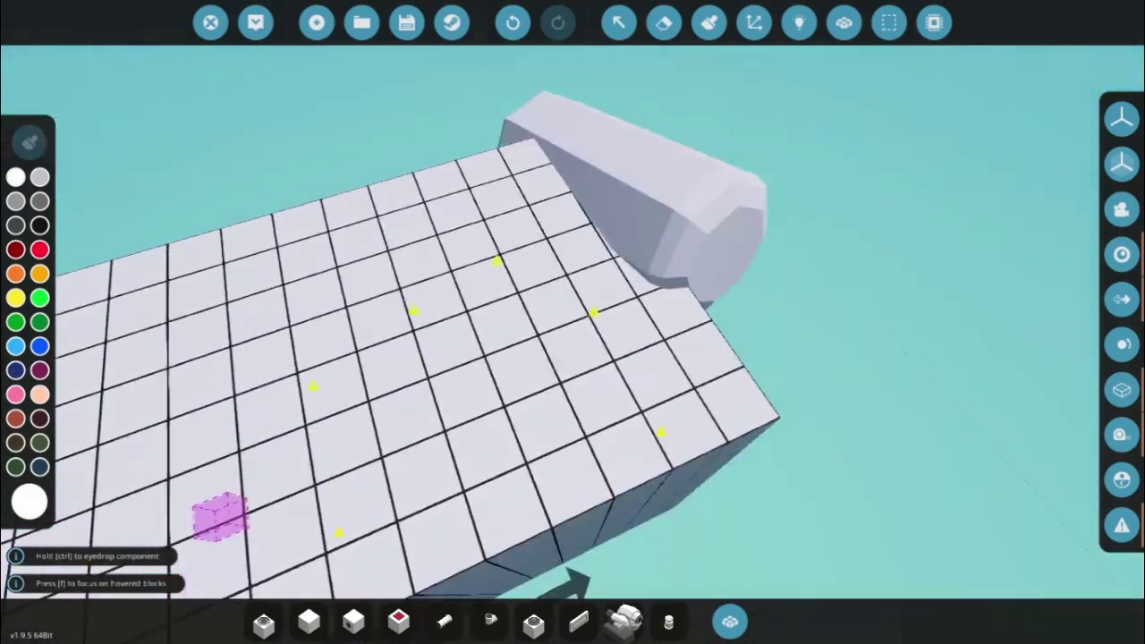
key(s)
key(w)
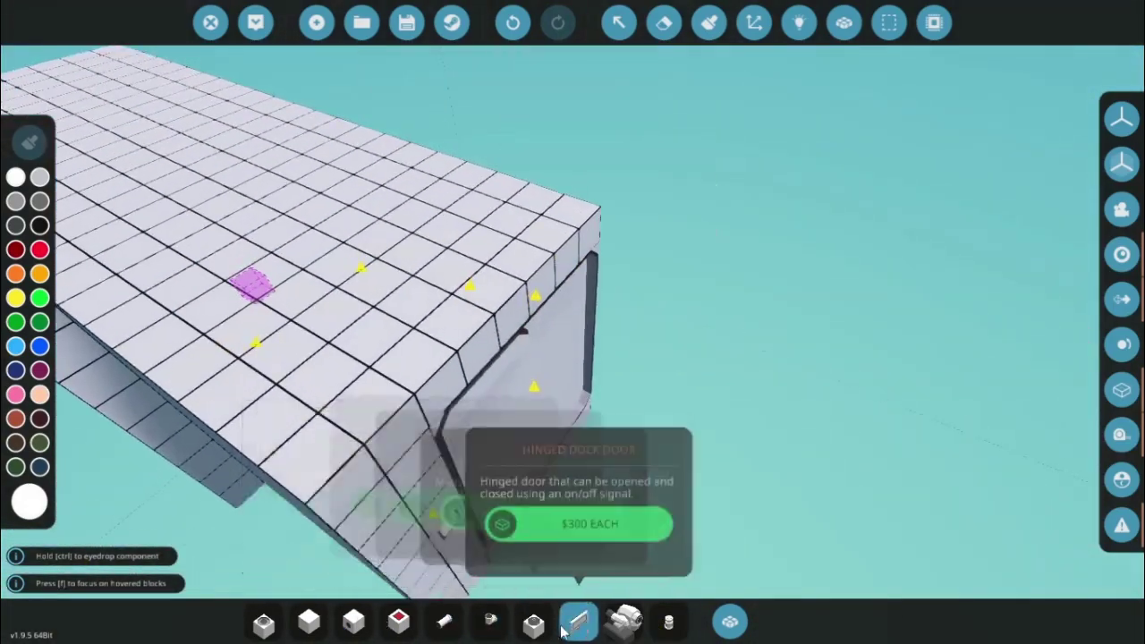
click(533, 623)
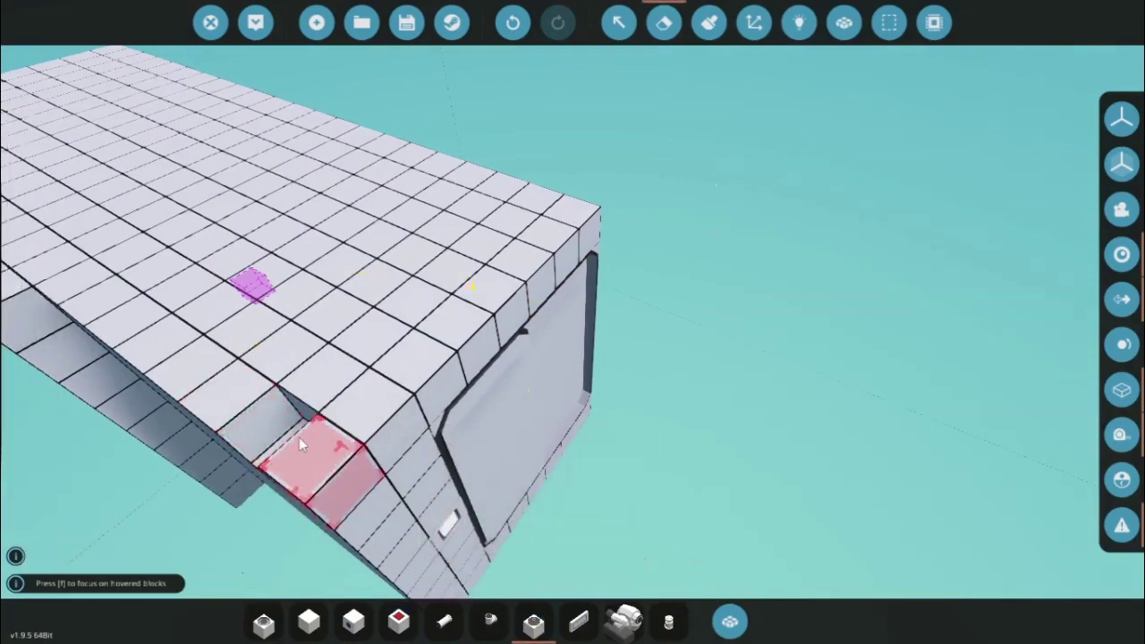
key(x)
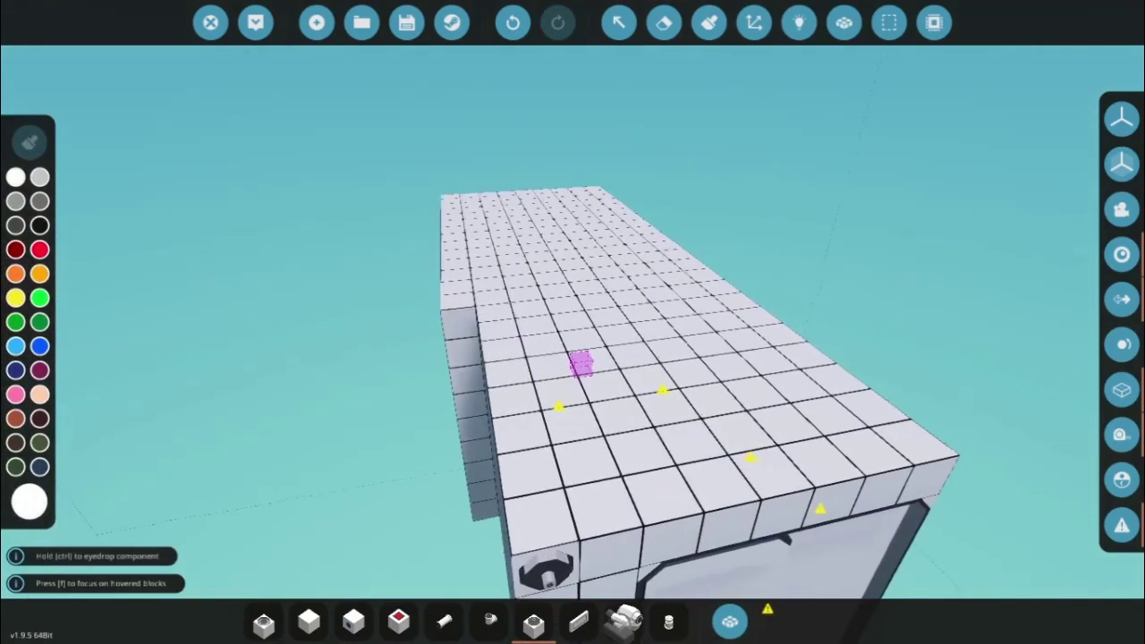
Place a second Barometer inside the chamber in the floor corner beside the door, below the toggle button
key(w)
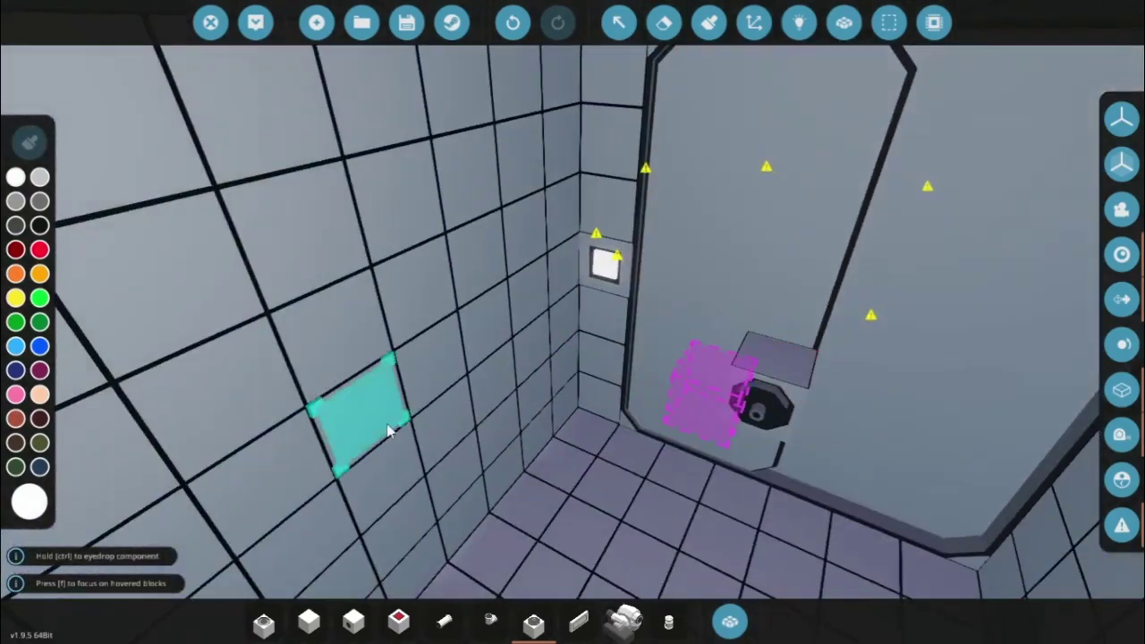
key(w)
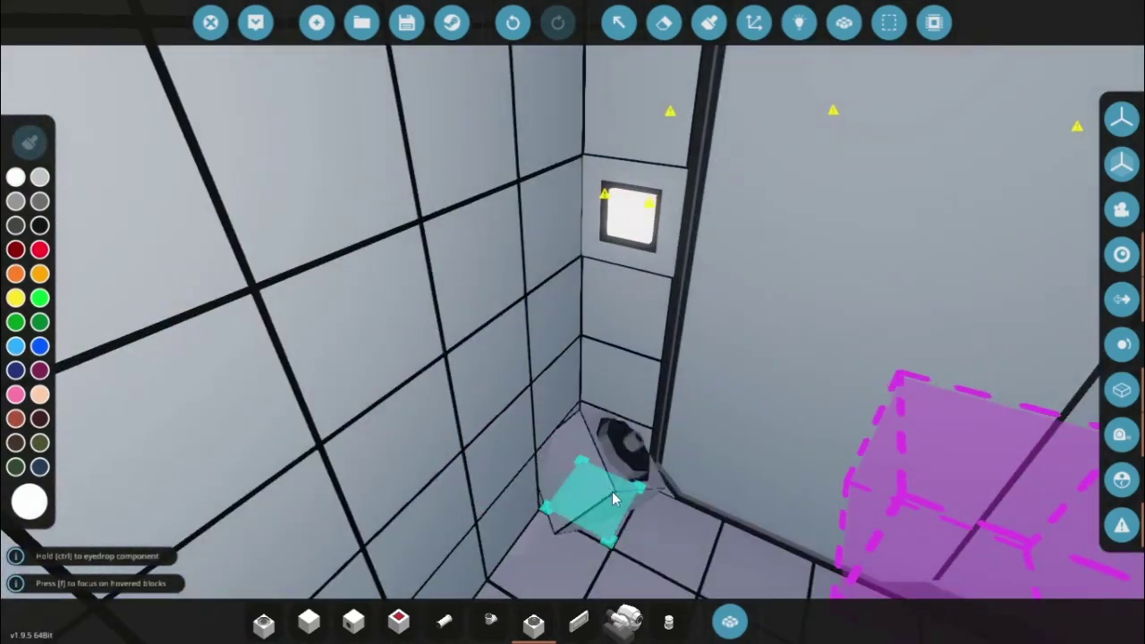
click(612, 492)
key(s)
key(w)
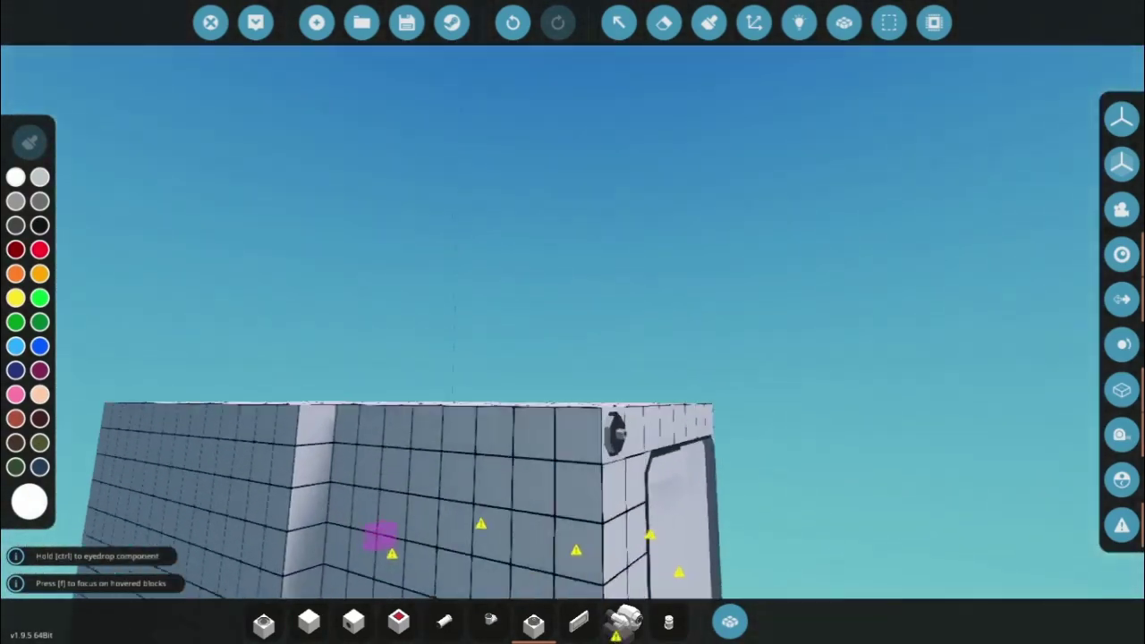
Search the inventory for "add" and place an Add logic block on the outer surface at the corner near the Barometer
key(w)
key(s)
key(d)
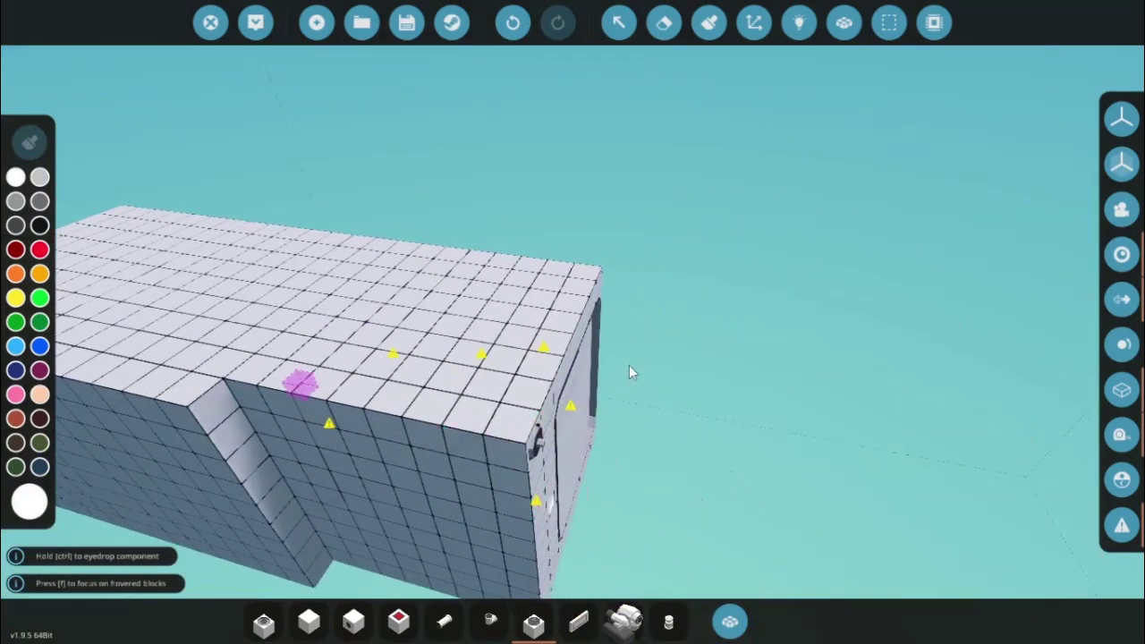
key(a)
key(w)
key(d)
key(Tab)
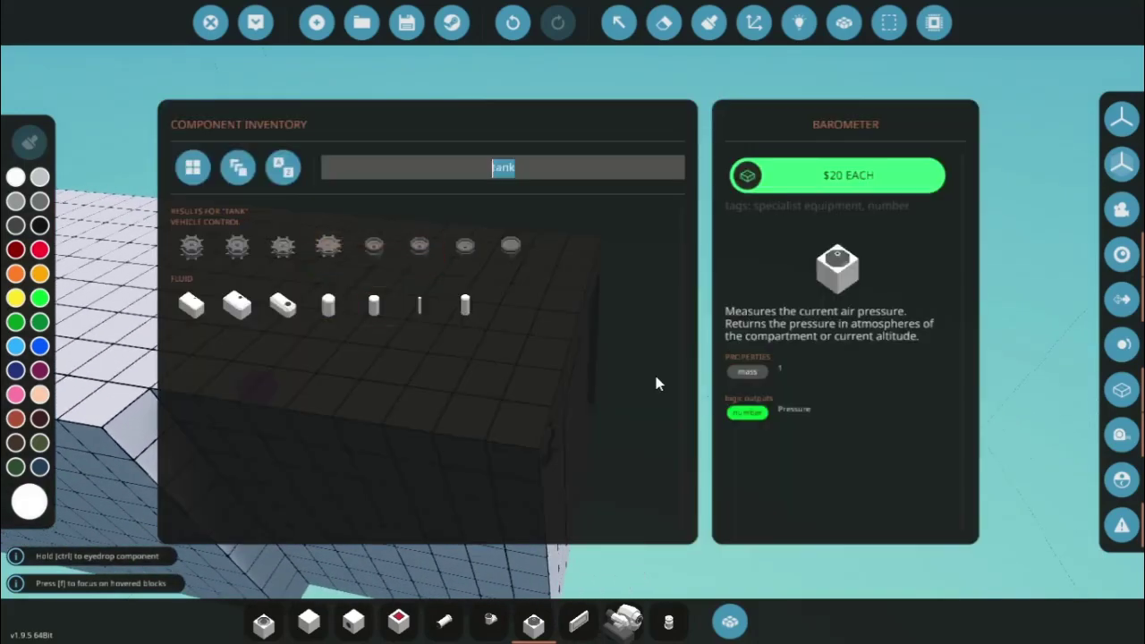
text(add)
click(188, 364)
key(q)
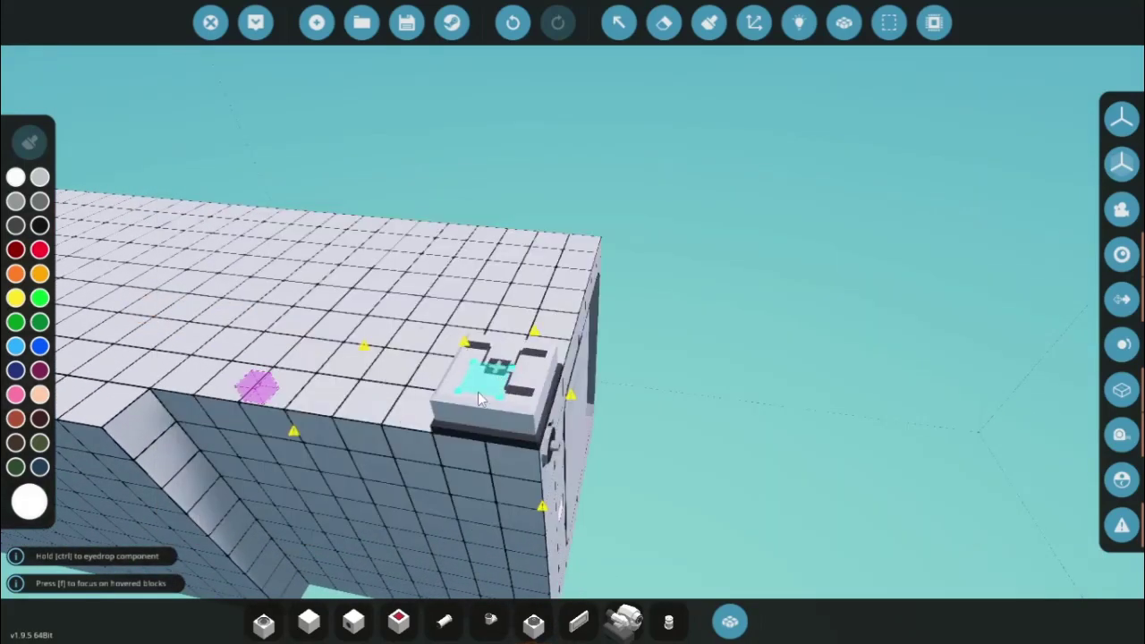
click(483, 398)
Search the inventory for "const" and place a Constant Number block near the Add block
text(qcp)
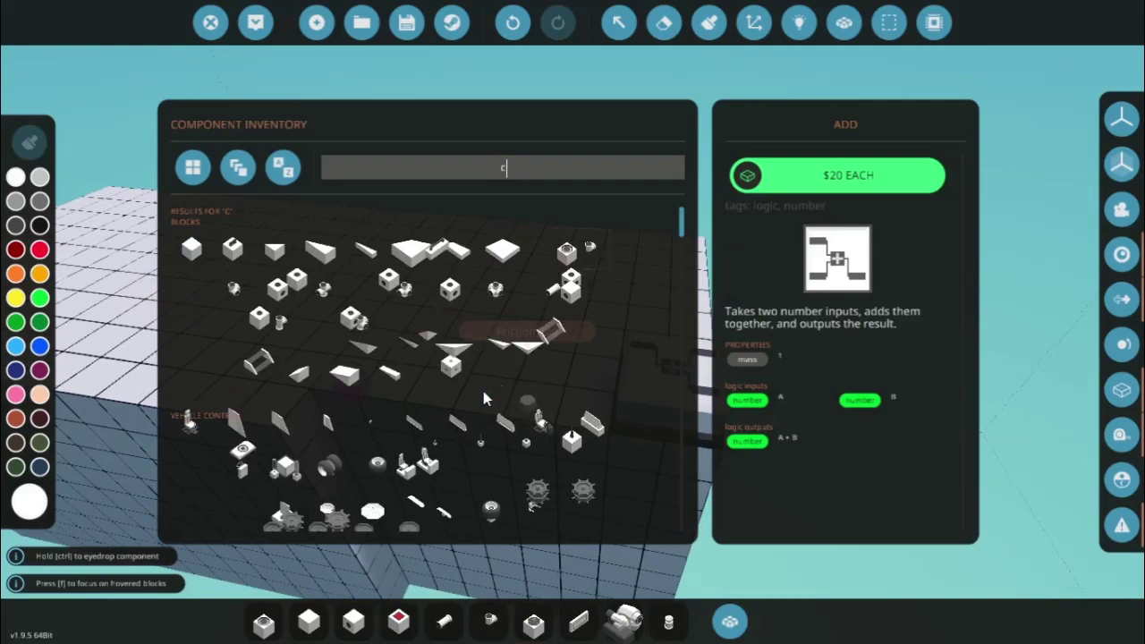
key(BackSpace)
text(onst)
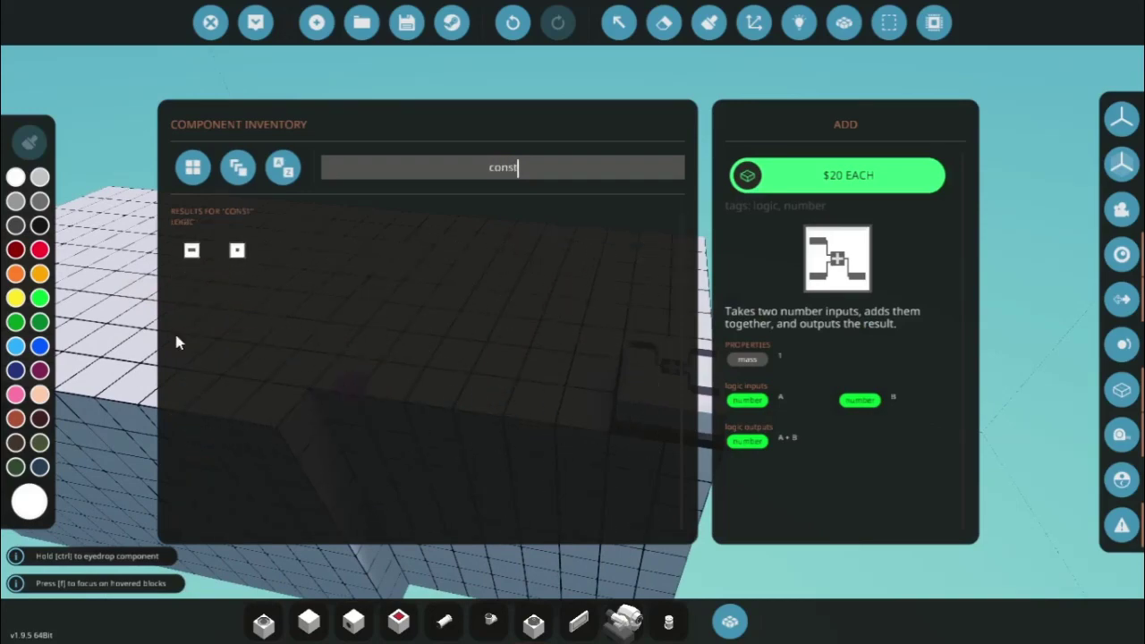
click(191, 249)
click(528, 390)
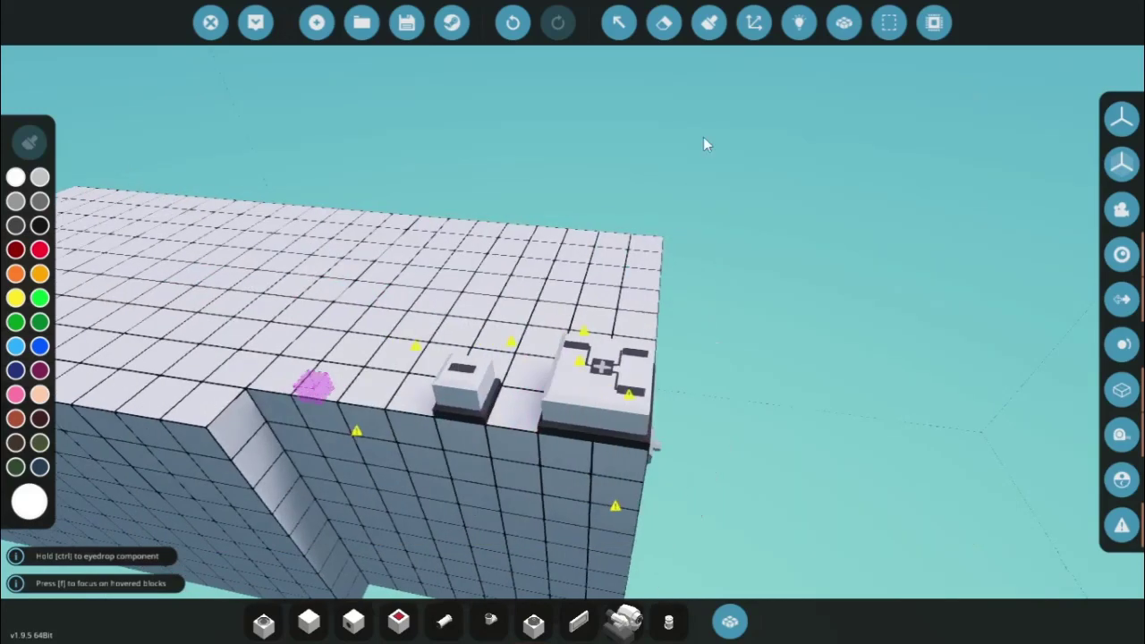
Wire the Constant Number to the Add block's input and set the constant's Output Value to 0.05
click(800, 23)
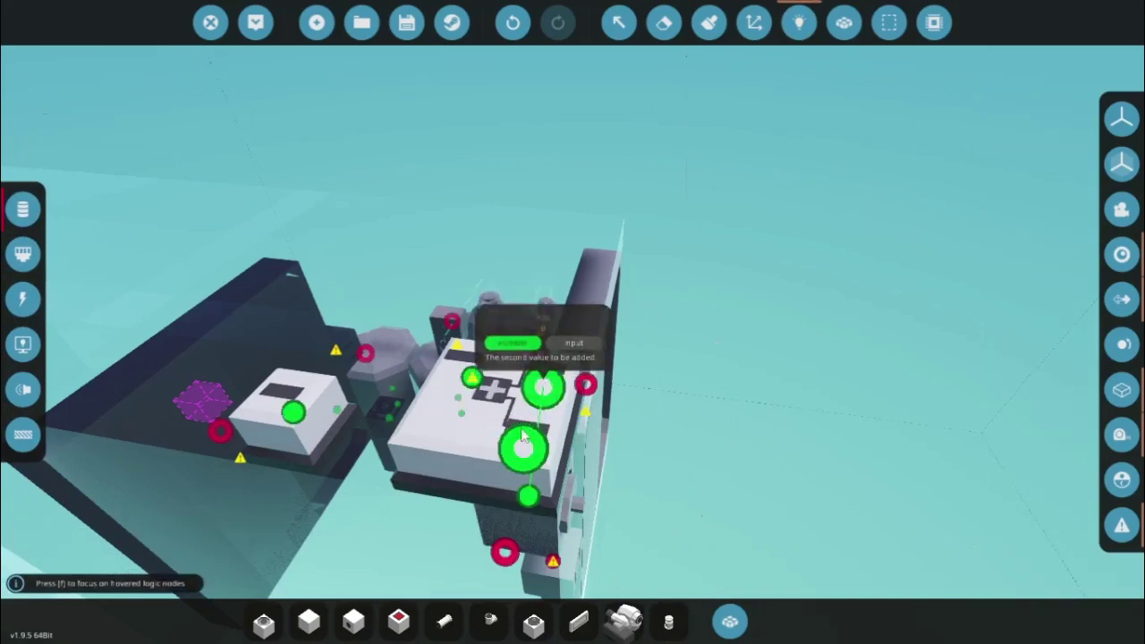
drag(522, 447, 302, 383)
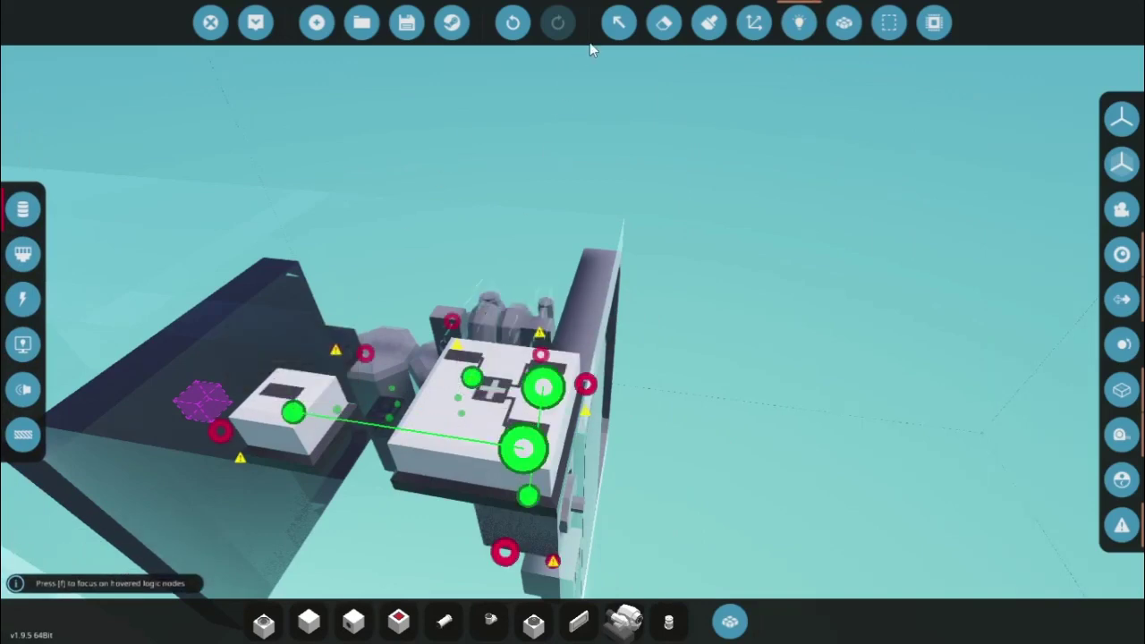
click(618, 22)
click(501, 421)
click(239, 109)
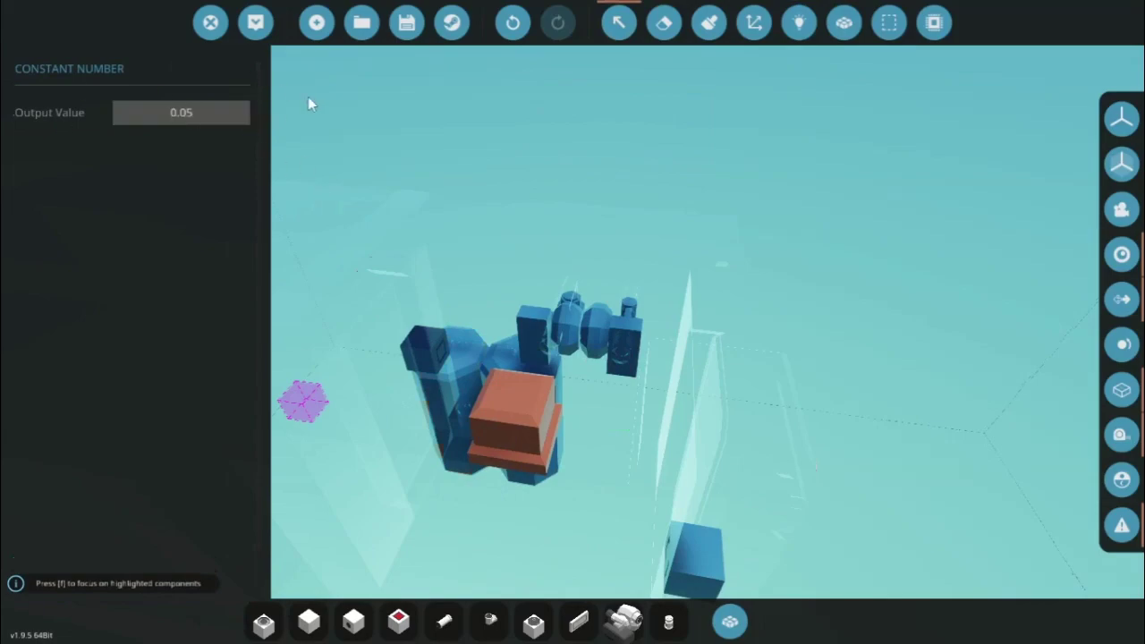
Search the inventory for "divi" and place two Divide blocks on the outer surface, one beside the Constant Number and one near the far edge
click(527, 133)
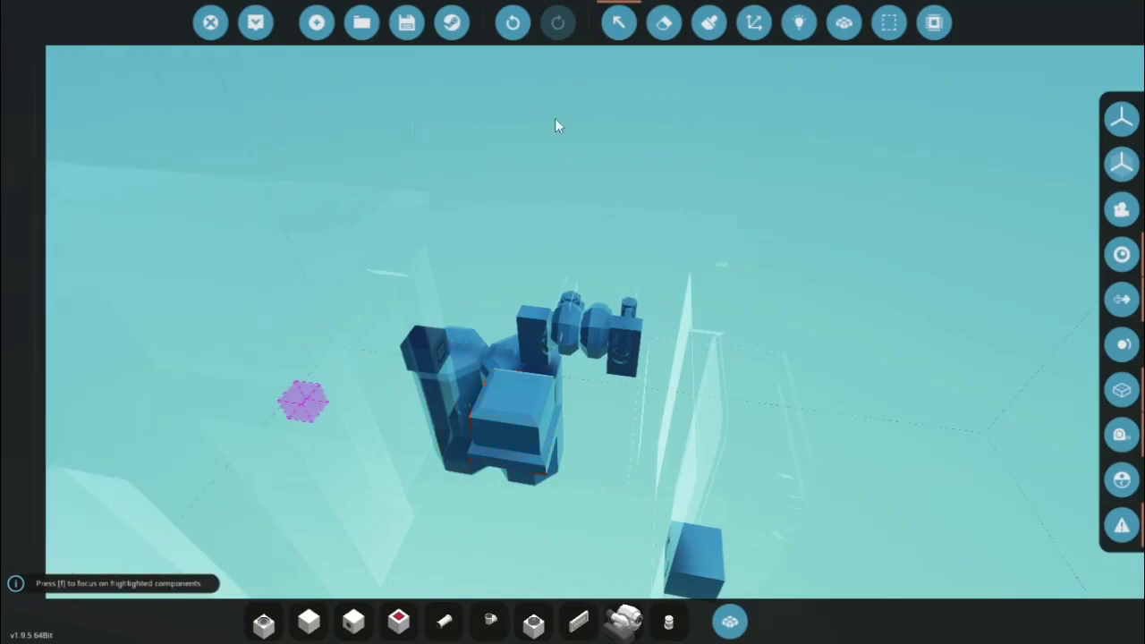
click(615, 41)
scroll(528, 340, down, 5)
key(Tab)
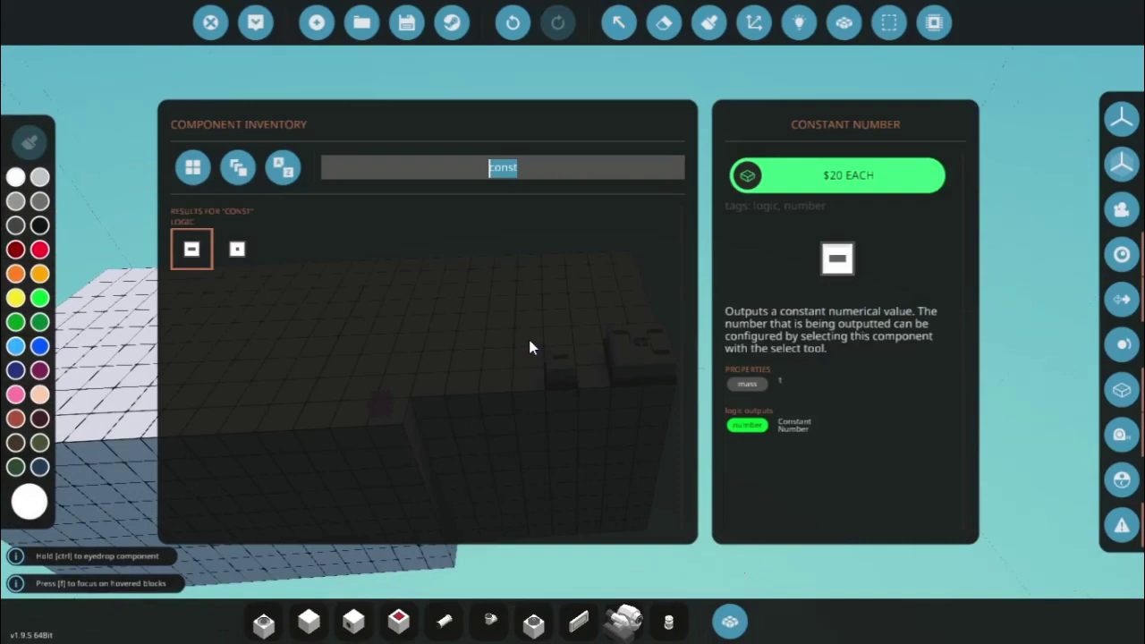
text(divi)
click(186, 317)
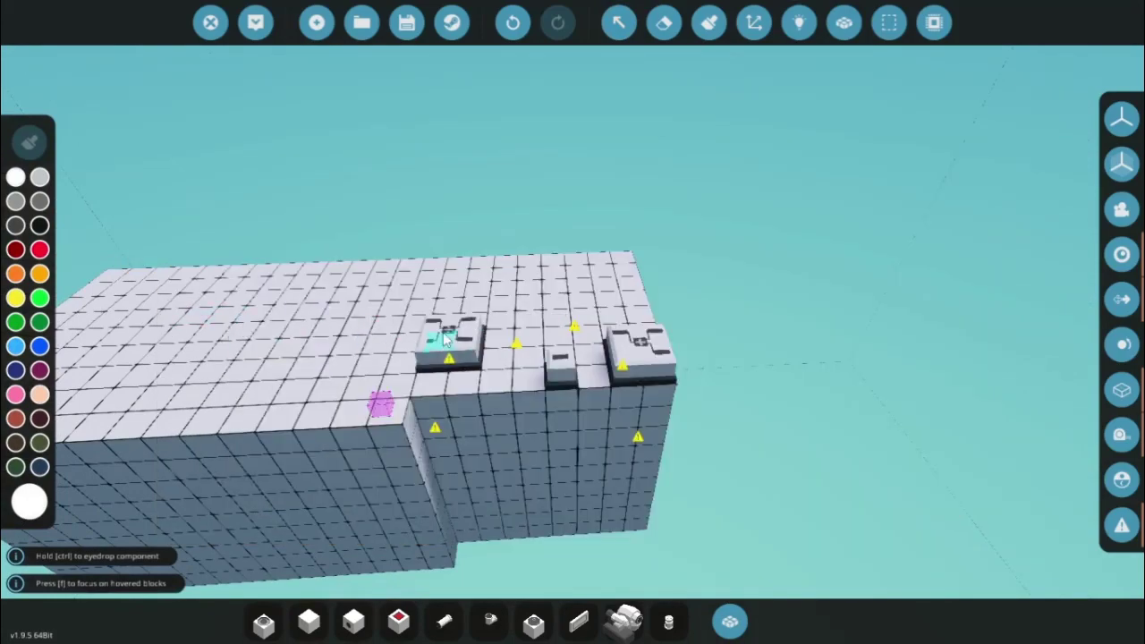
key(a)
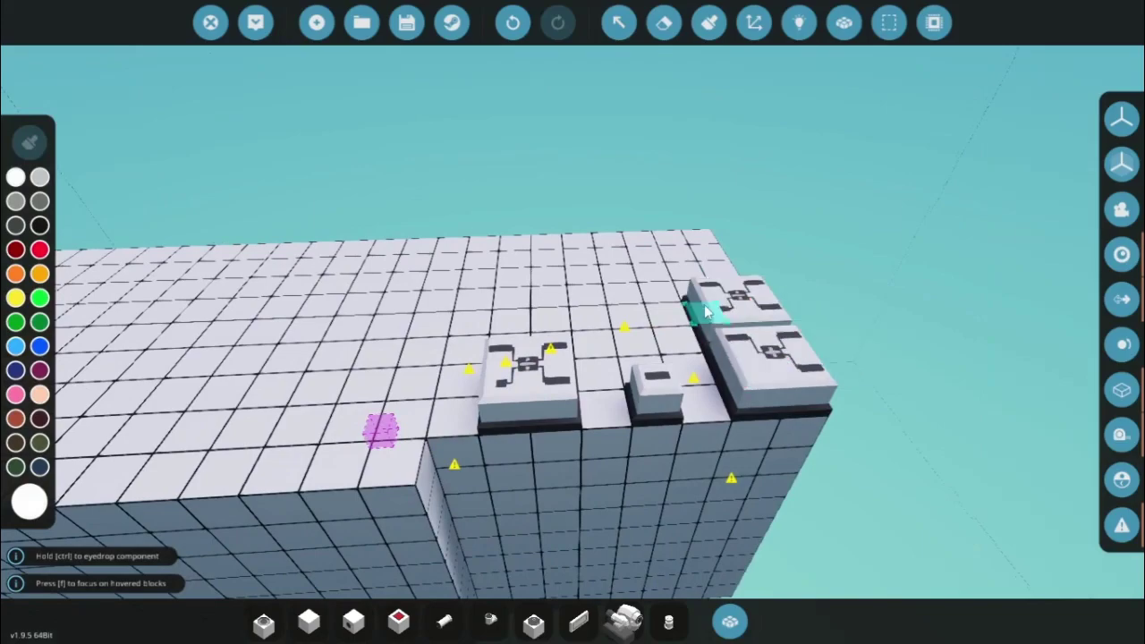
key(w)
key(s)
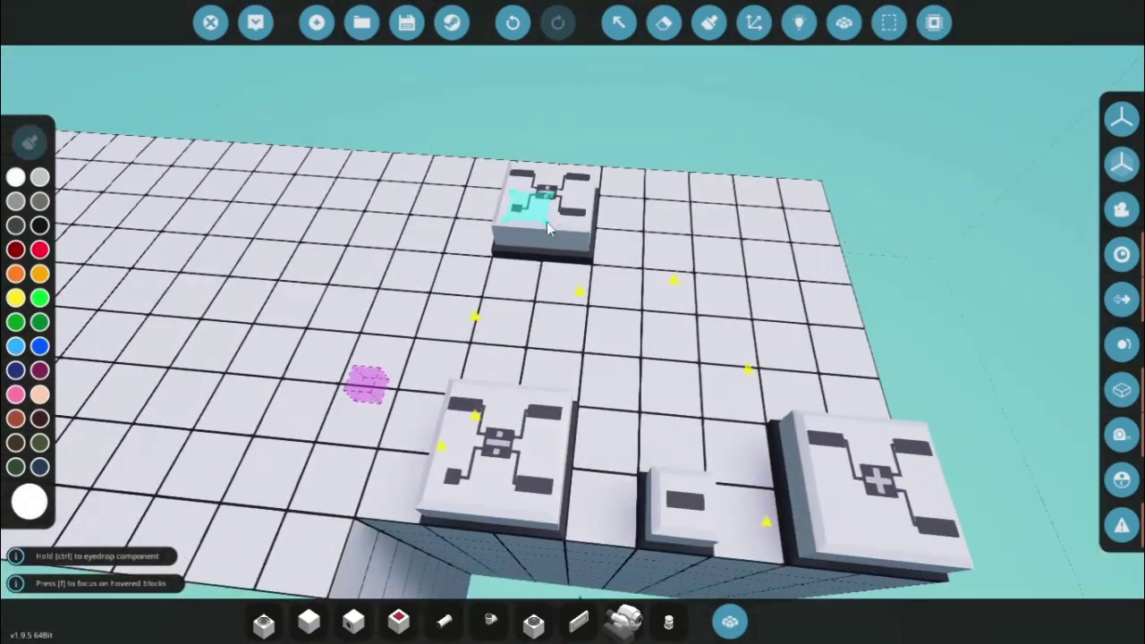
click(547, 225)
key(s)
Wire the Add block's output to the near Divide's A input and the chamber Barometer's Pressure to its B input
click(798, 22)
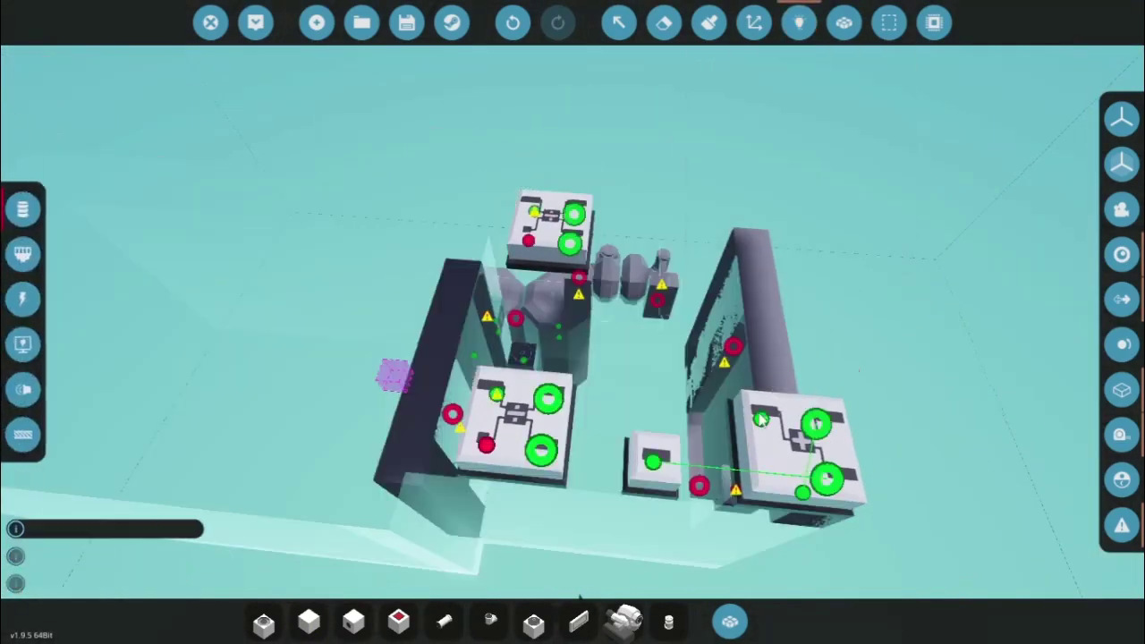
click(542, 453)
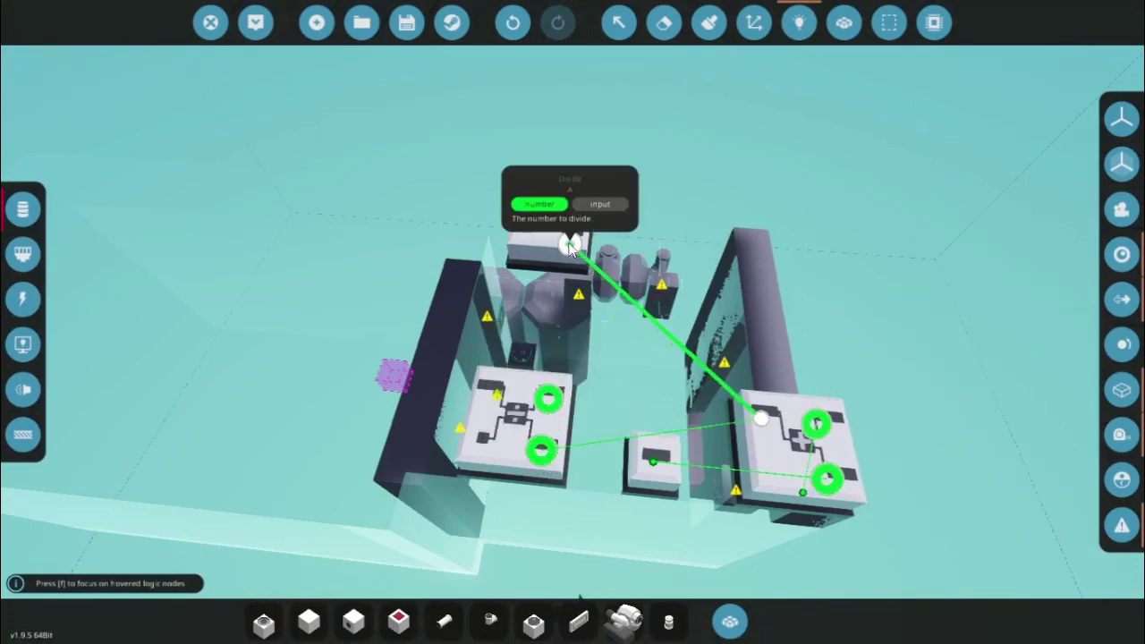
drag(525, 494, 531, 506)
scroll(542, 430, up, 2)
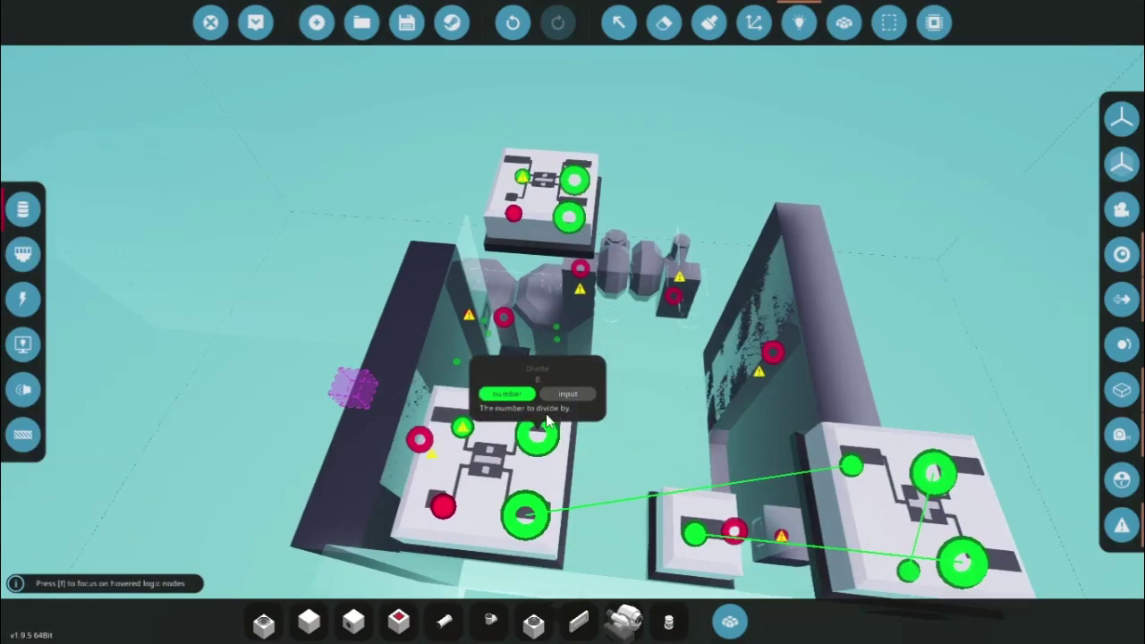
drag(540, 428, 511, 381)
scroll(511, 381, up, 3)
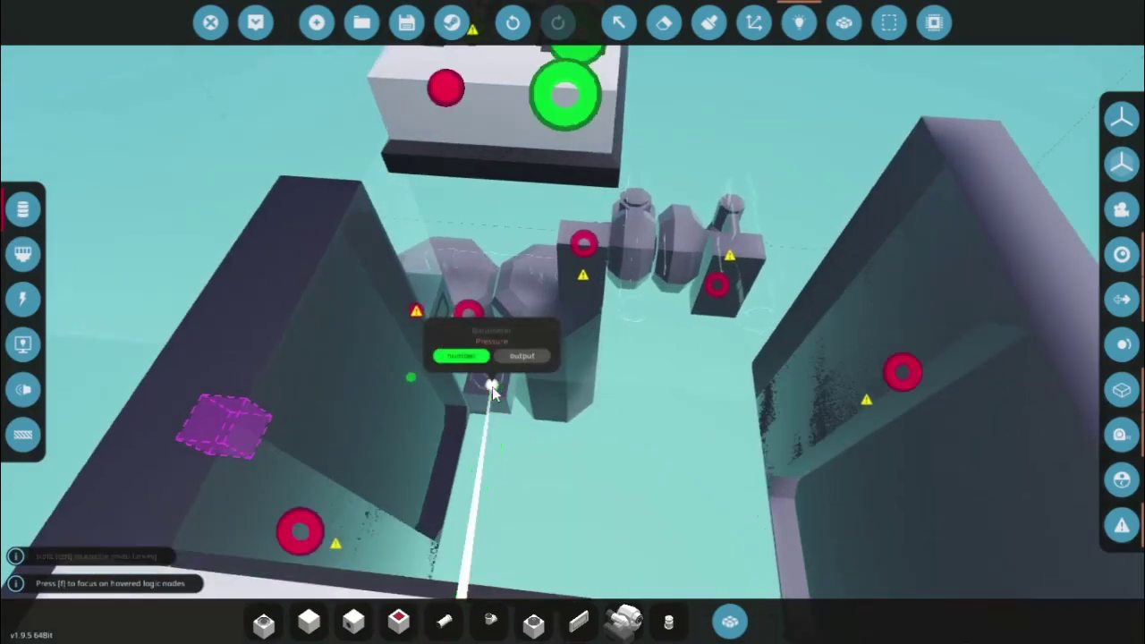
scroll(492, 386, down, 4)
scroll(487, 367, up, 4)
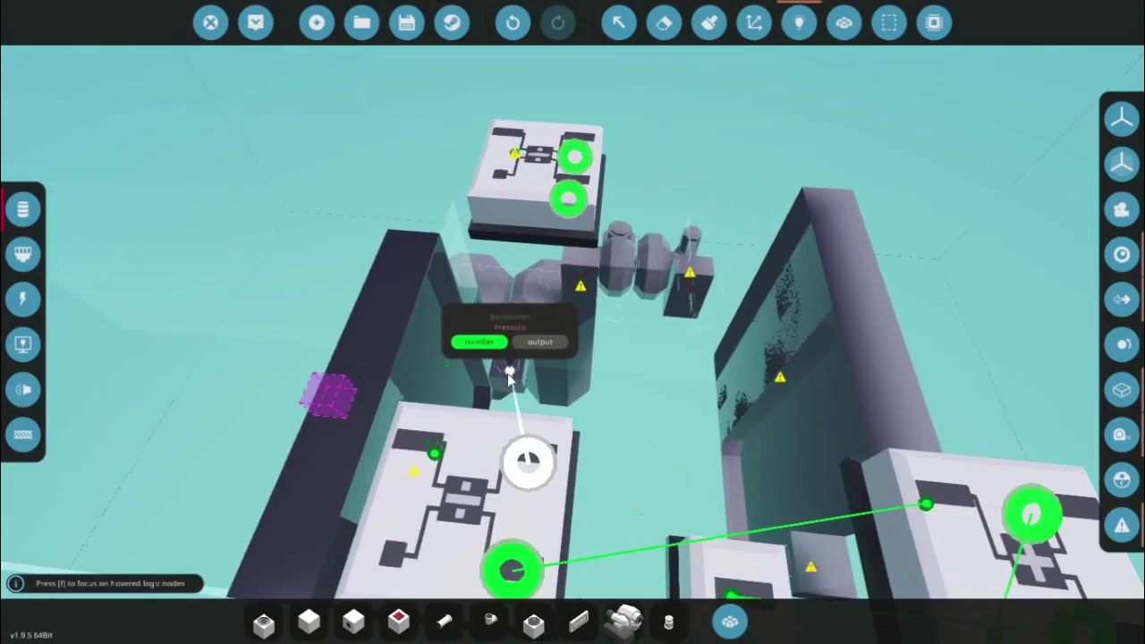
Wire the chamber Barometer's Pressure to the far Divide's A input and the neighbouring Barometer's Pressure to its B input
scroll(501, 371, down, 4)
drag(508, 376, 721, 366)
scroll(558, 277, up, 4)
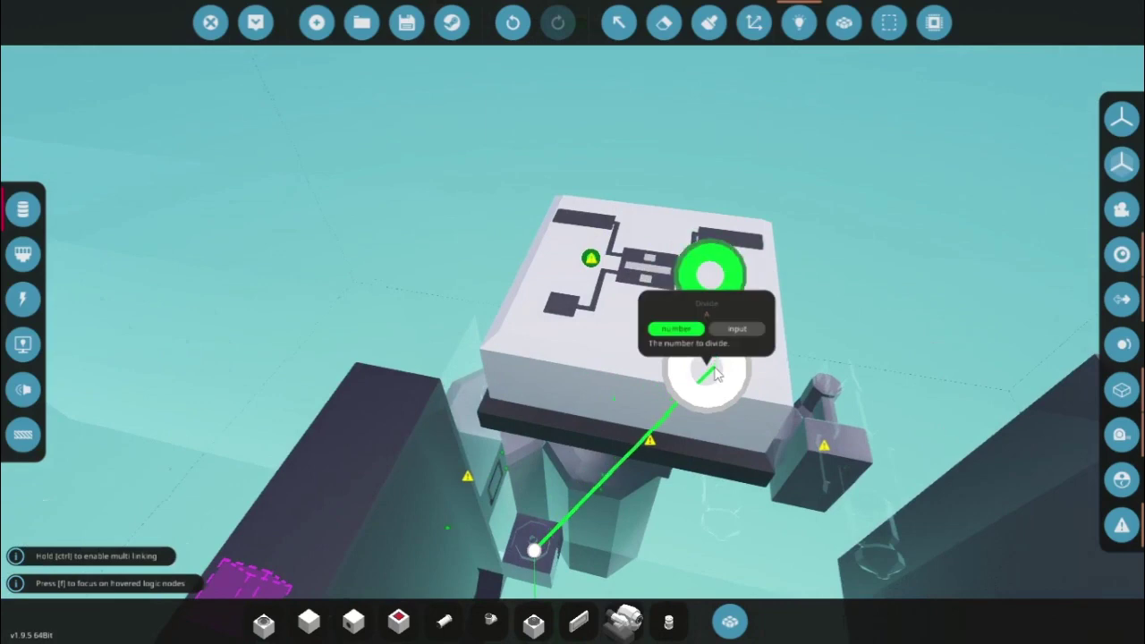
click(713, 374)
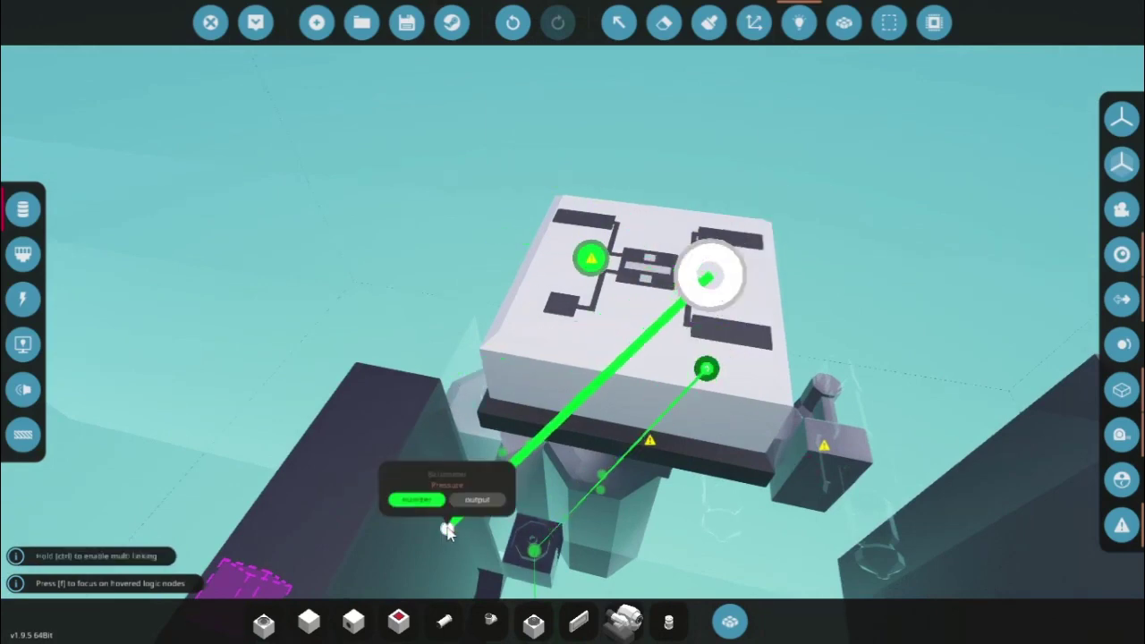
drag(448, 532, 449, 530)
scroll(450, 526, down, 6)
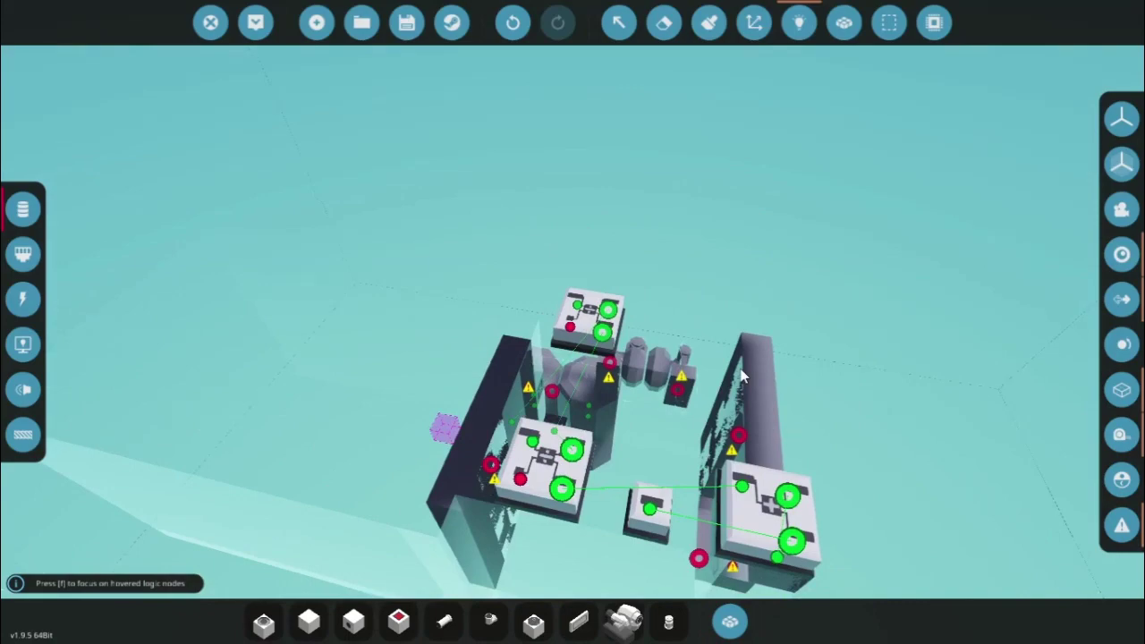
Search the inventory for "less" and place a Less Than block beside each Divide block, with a Constant Number block between the two rows
key(Tab)
text(less)
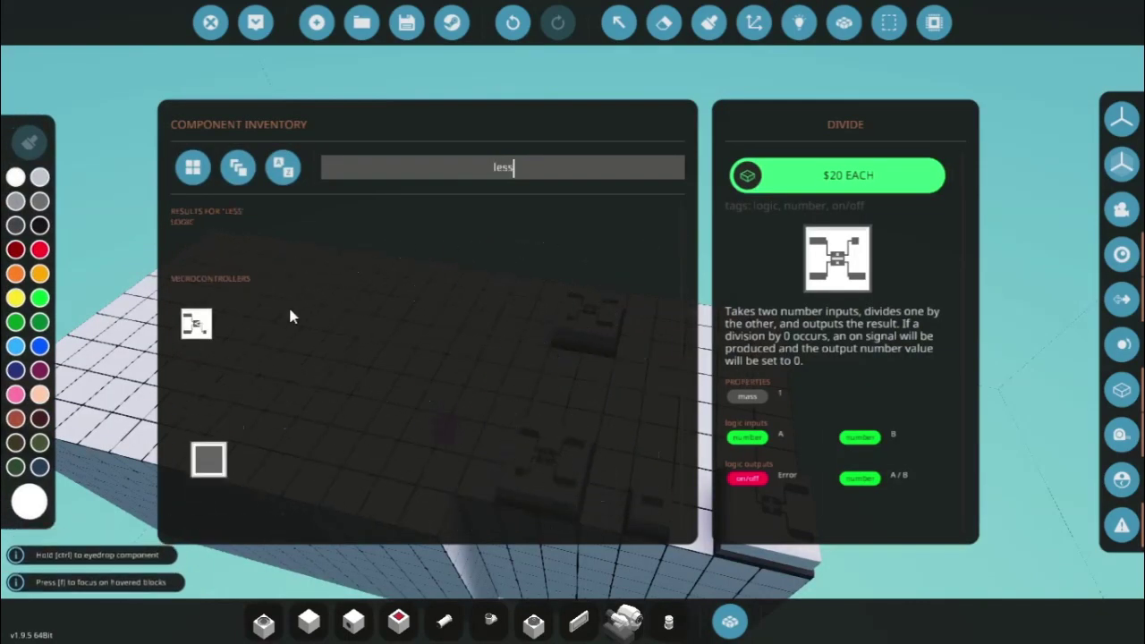
click(192, 250)
scroll(629, 350, up, 3)
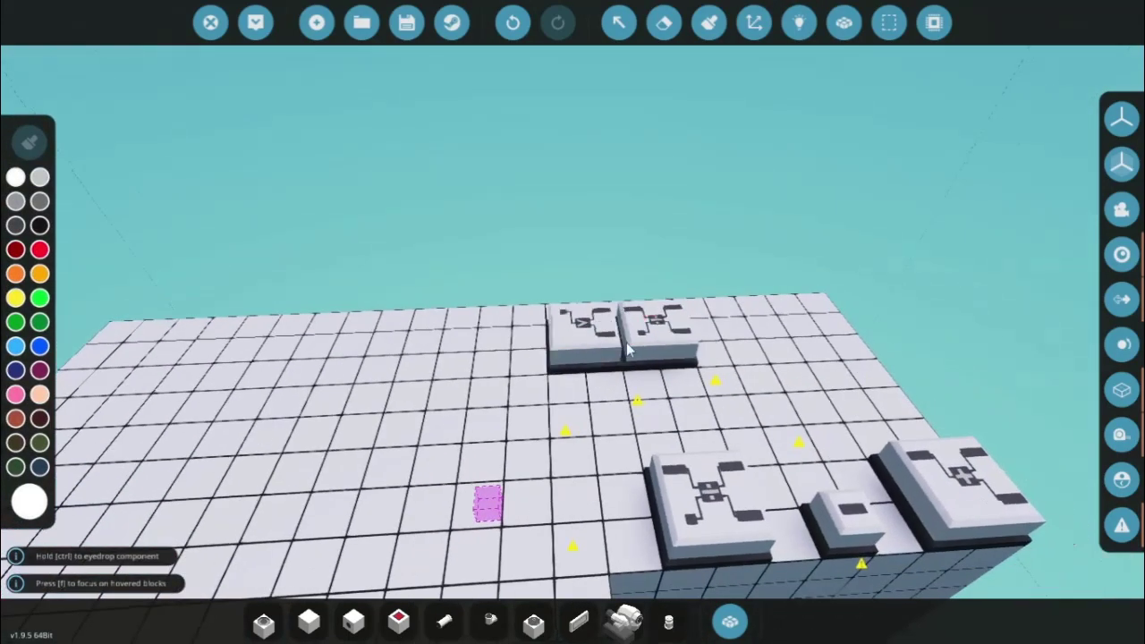
click(532, 354)
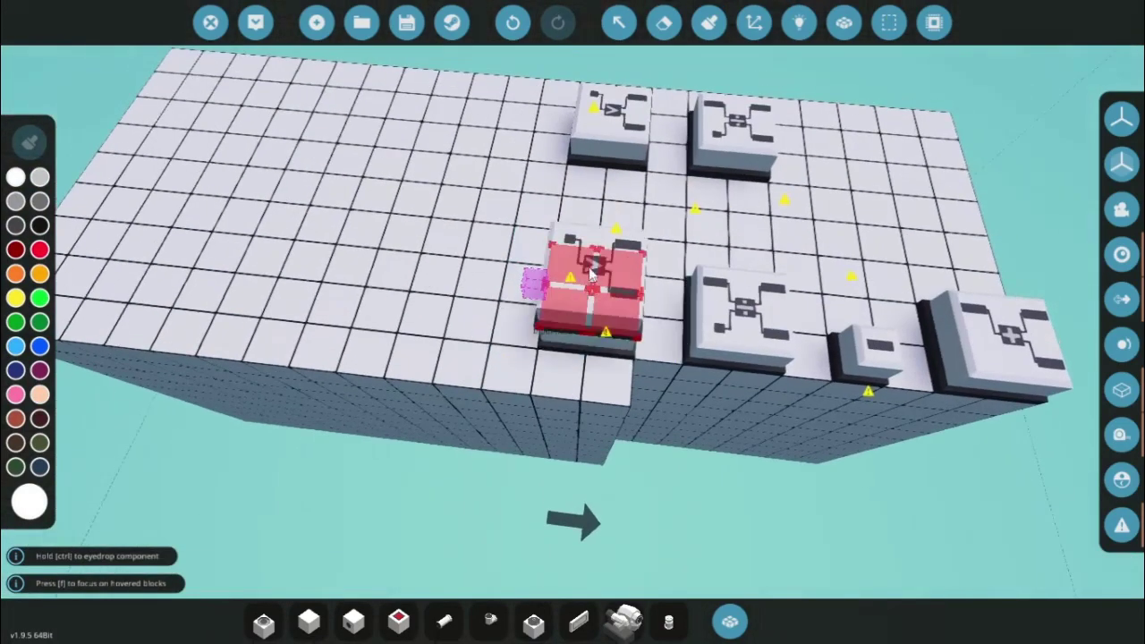
click(590, 273)
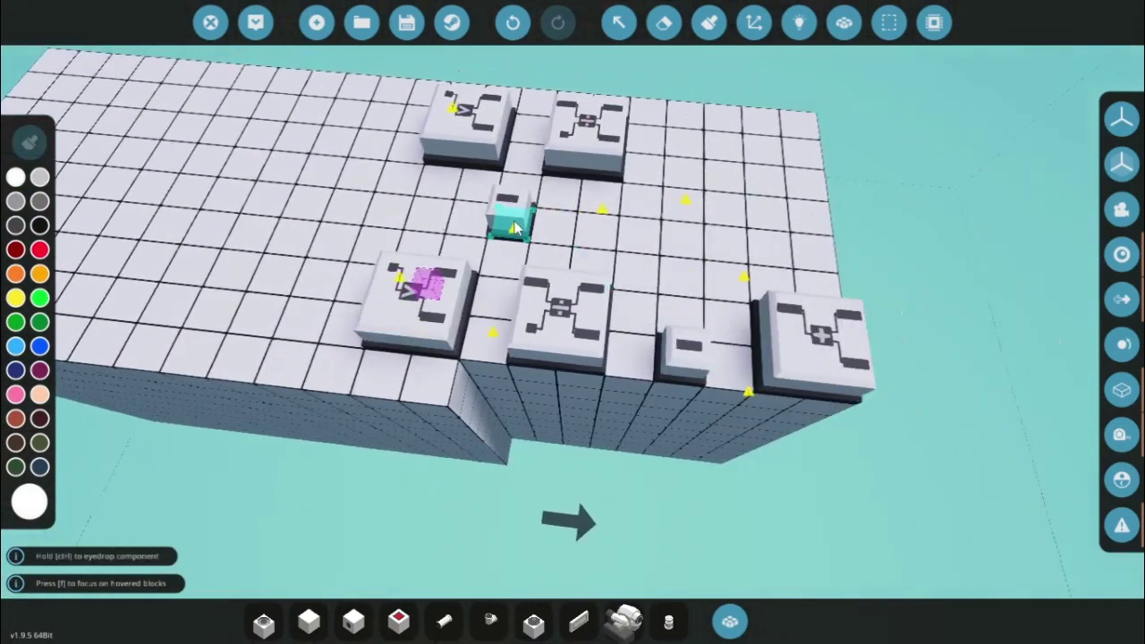
Set the Output Value of the Constant Number between the two rows to 0.95
click(618, 22)
click(600, 224)
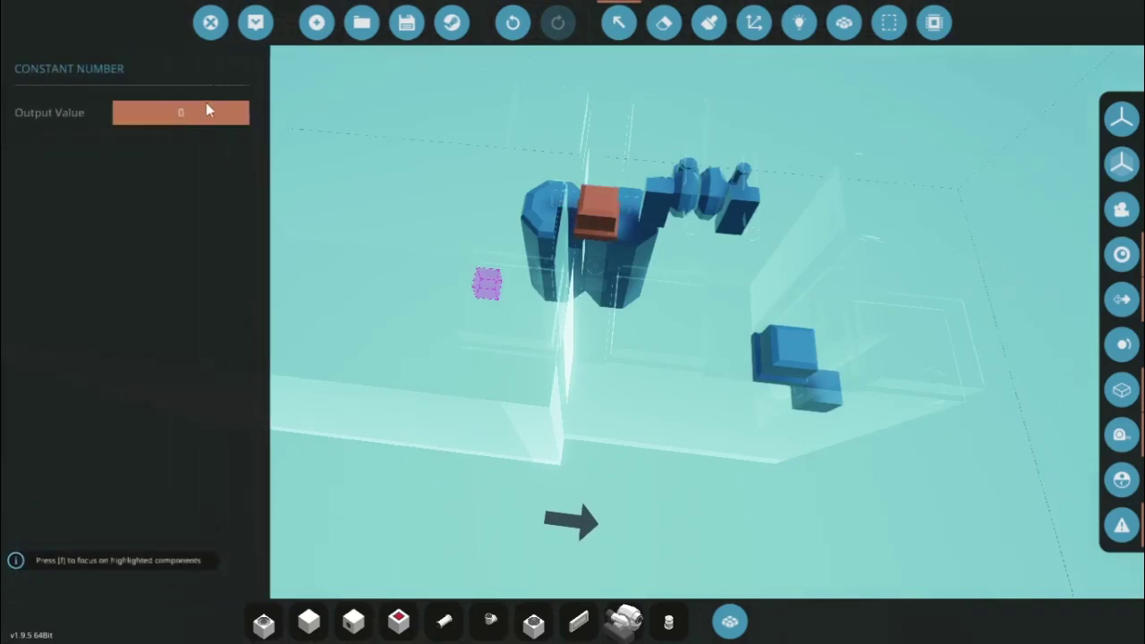
text(5)
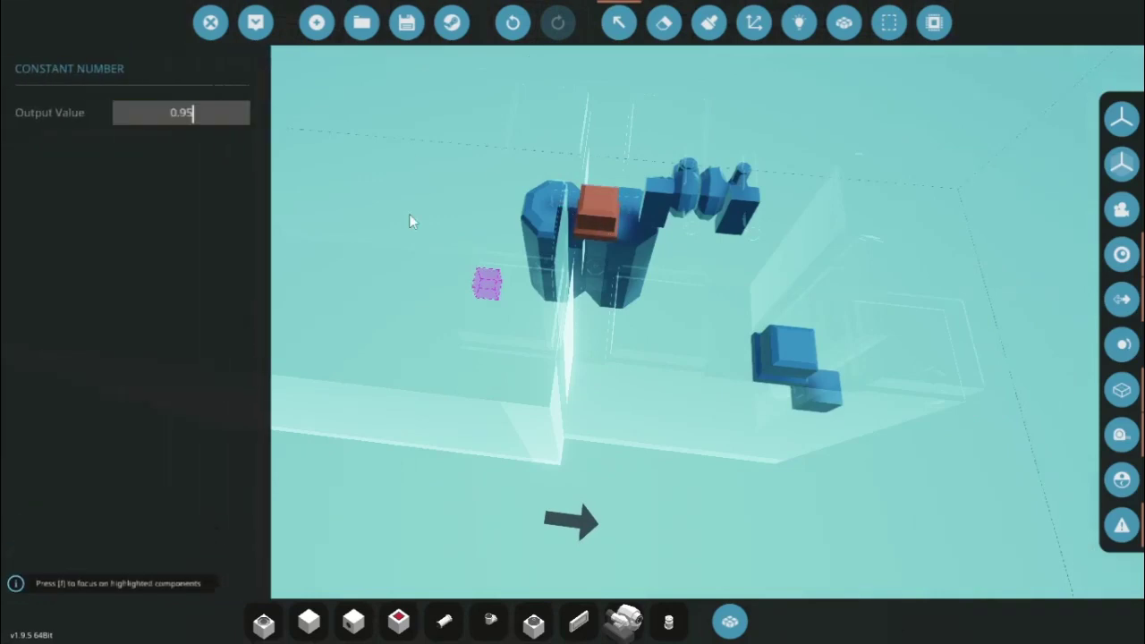
click(782, 349)
Wire each Divide's result to the A input of its neighbouring Less Than, and the 0.95 constant to both B inputs
click(799, 24)
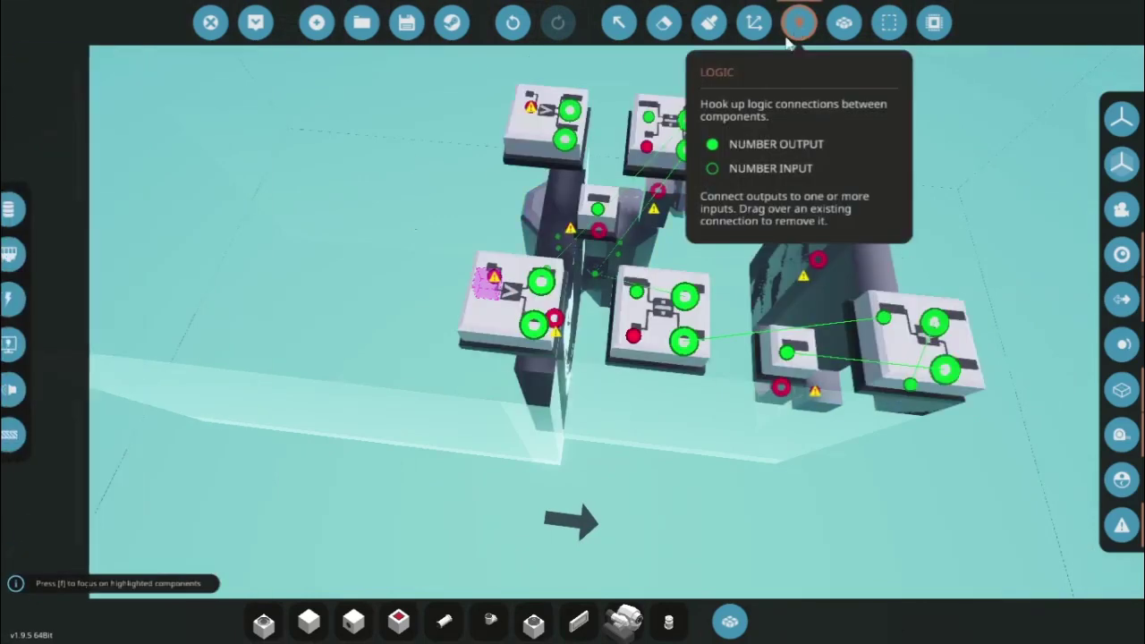
drag(632, 246, 534, 272)
drag(581, 353, 540, 238)
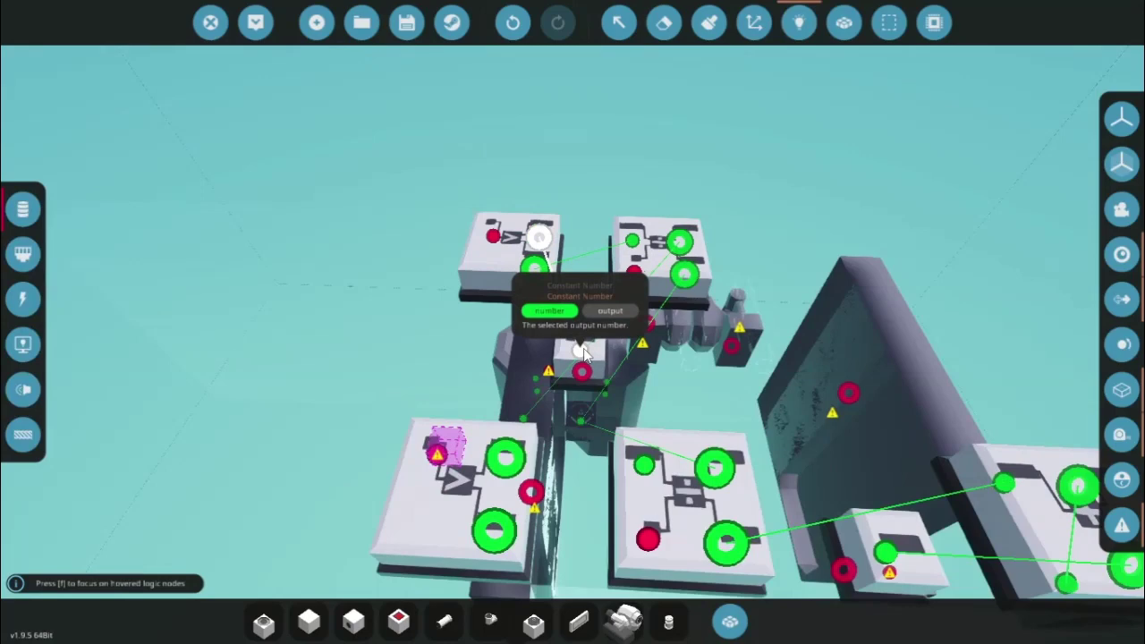
drag(644, 464, 506, 499)
drag(505, 456, 577, 367)
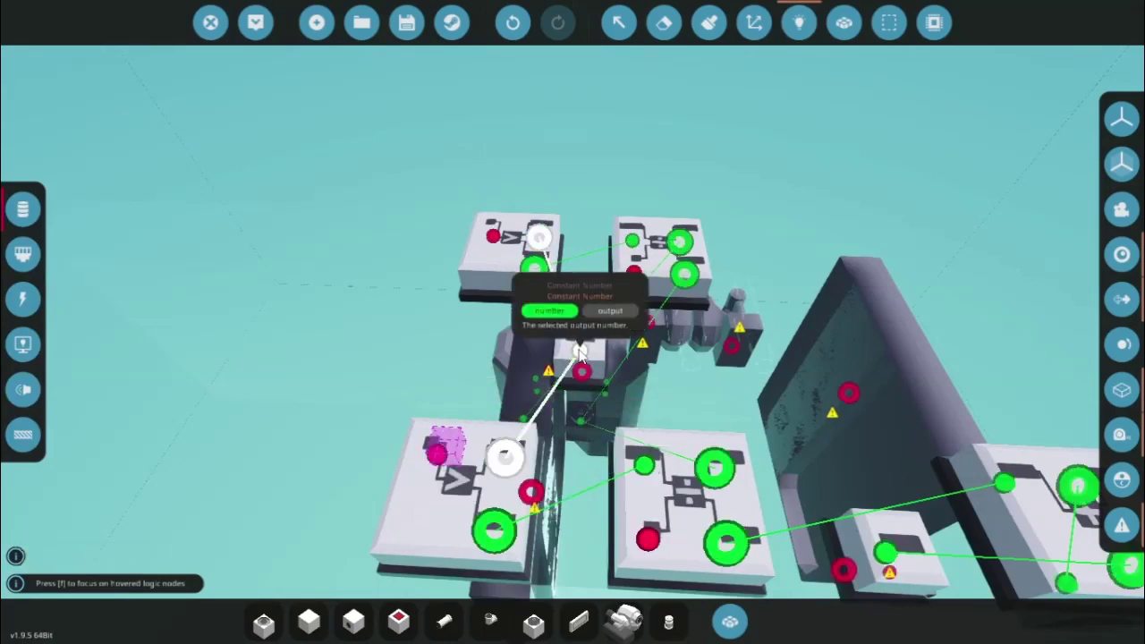
Search the inventory for "and" and place AND gates in both rows, two beyond each Less Than block
key(s)
key(a)
key(w)
key(d)
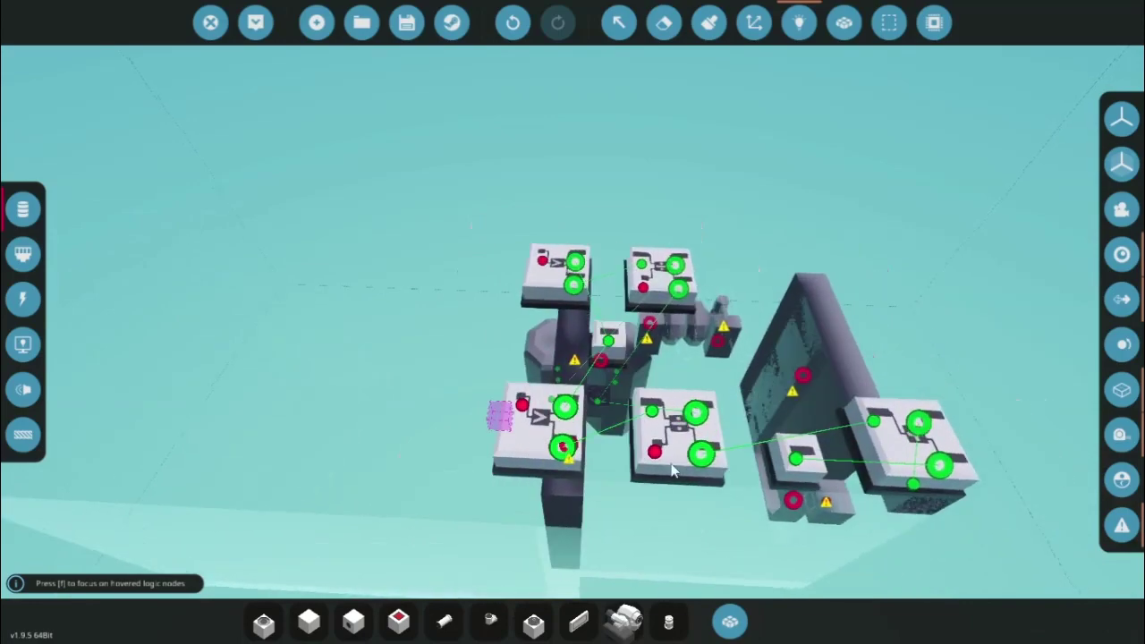
key(w)
key(Tab)
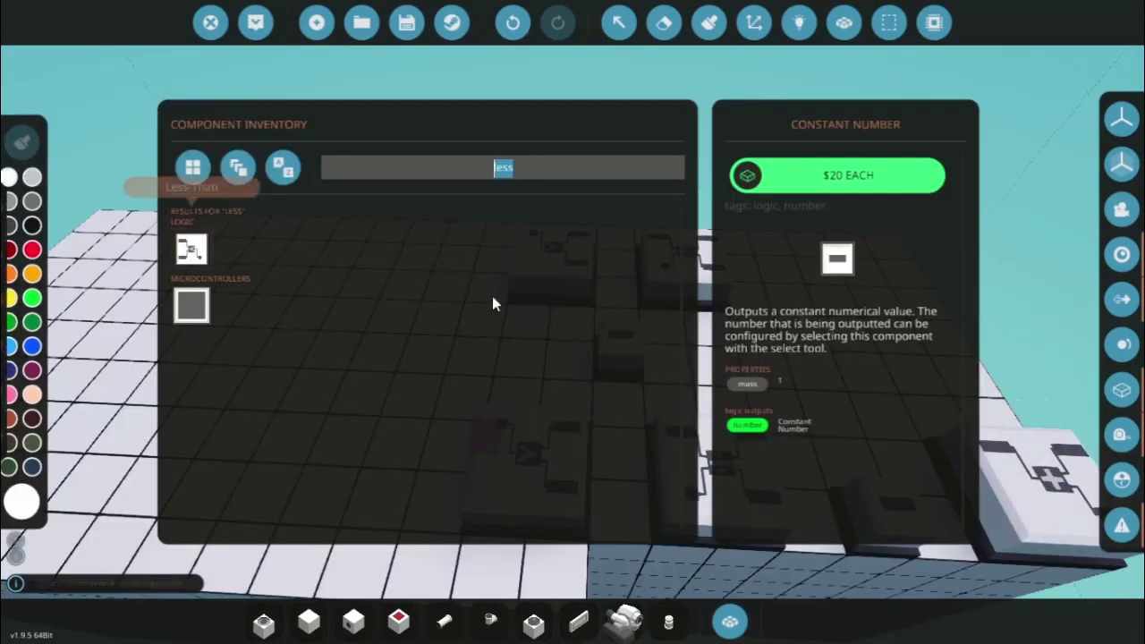
text(and)
click(191, 421)
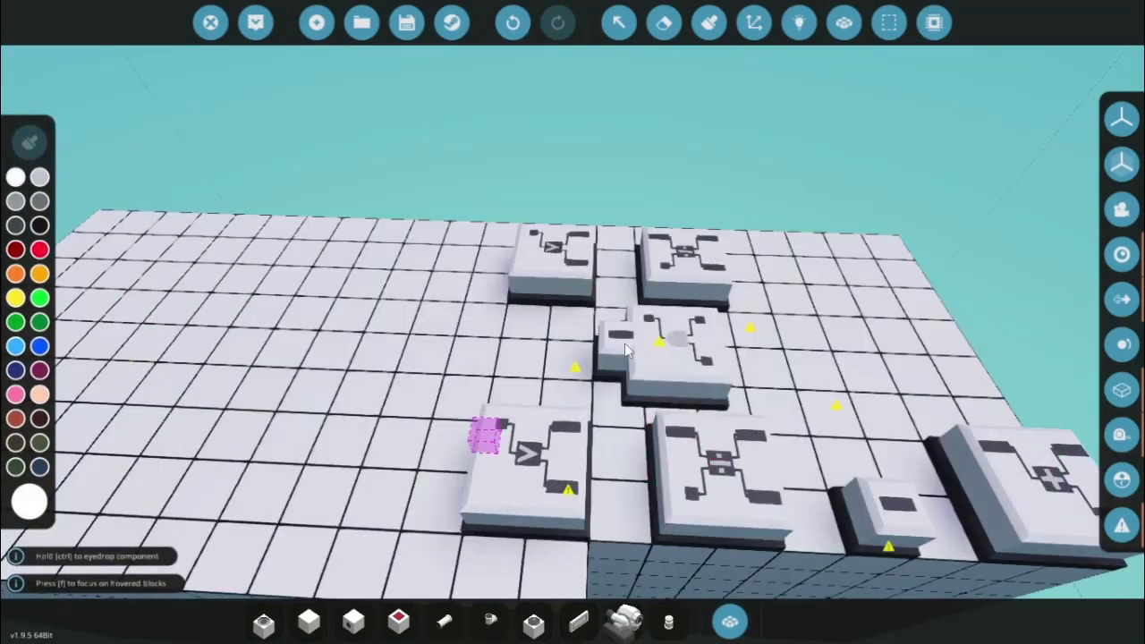
key(a)
click(539, 268)
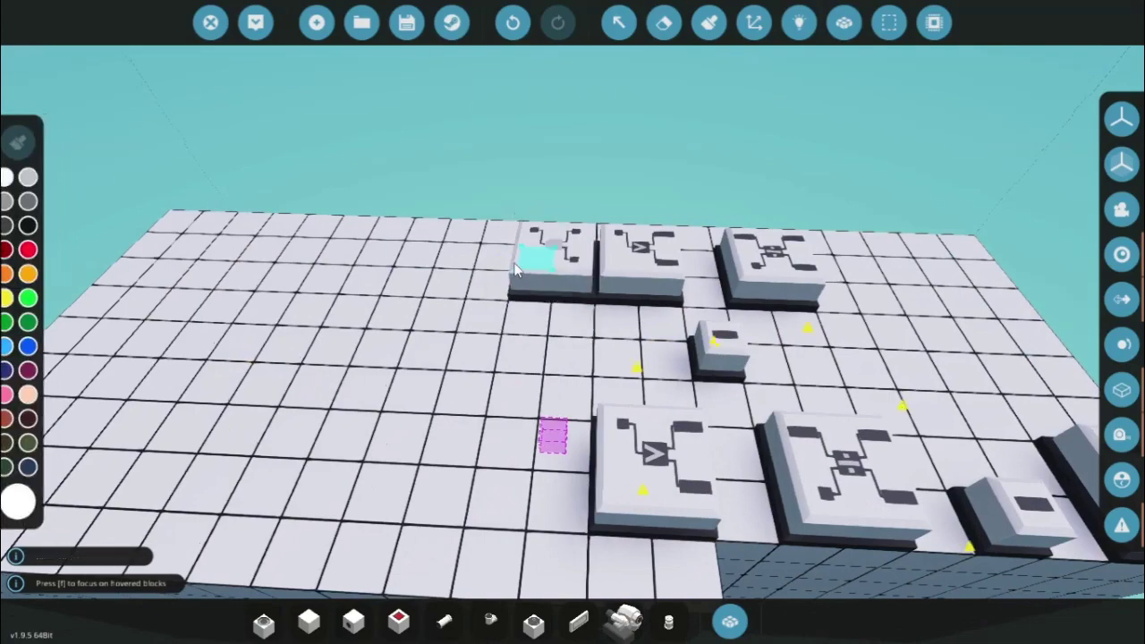
key(a)
click(560, 257)
key(s)
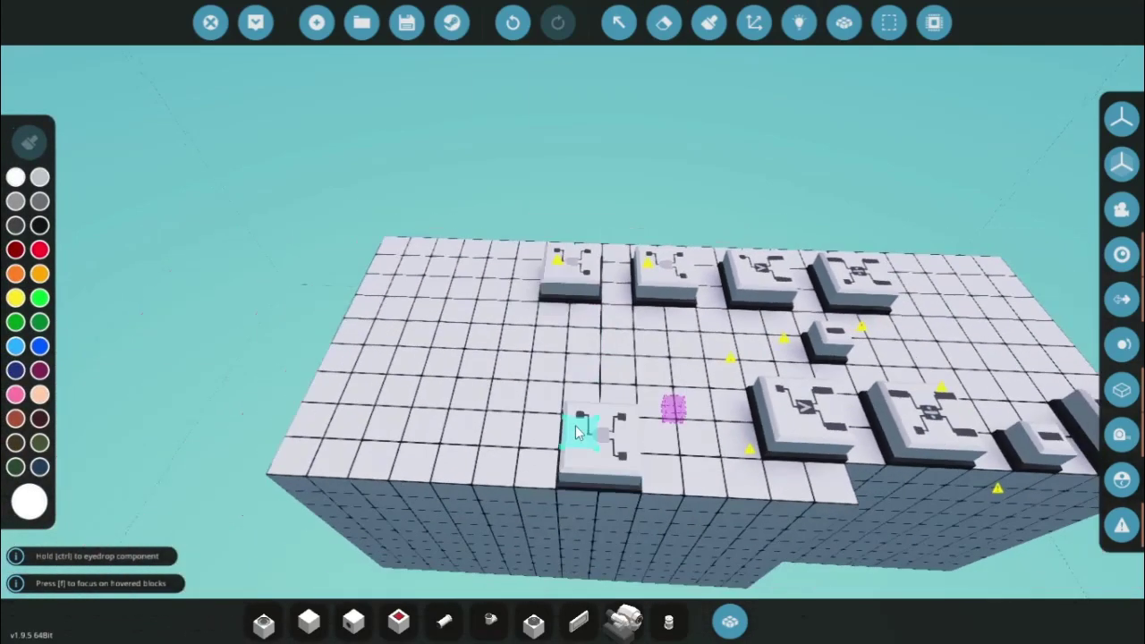
Search the inventory for "not" and place a NOT gate against the outermost AND gate of each row
key(q)
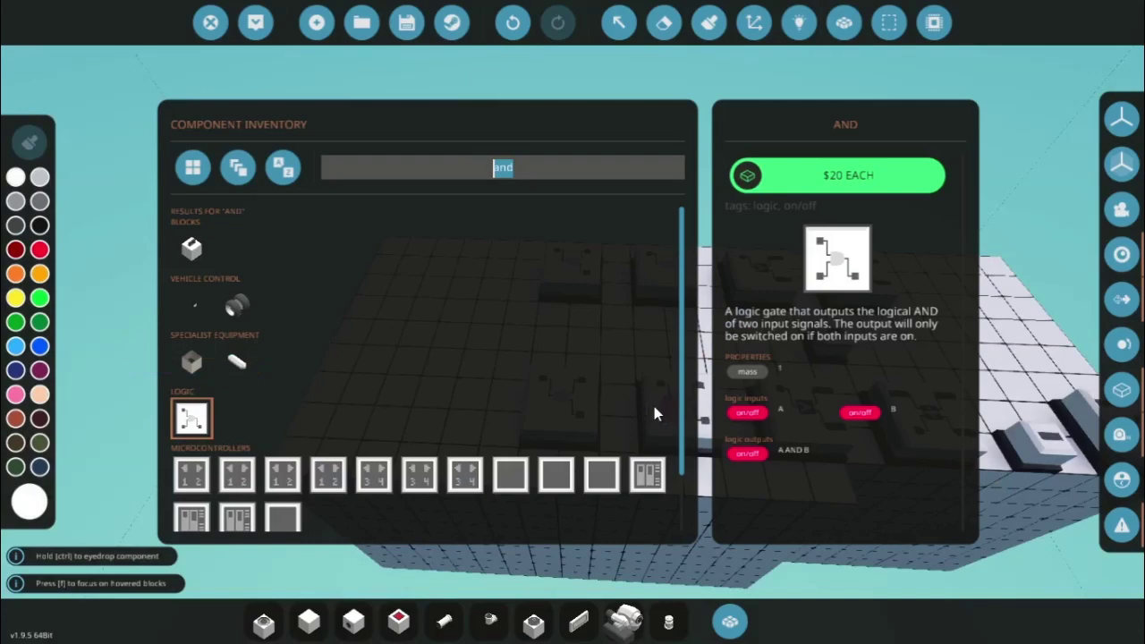
key(BackSpace)
text(not)
click(201, 253)
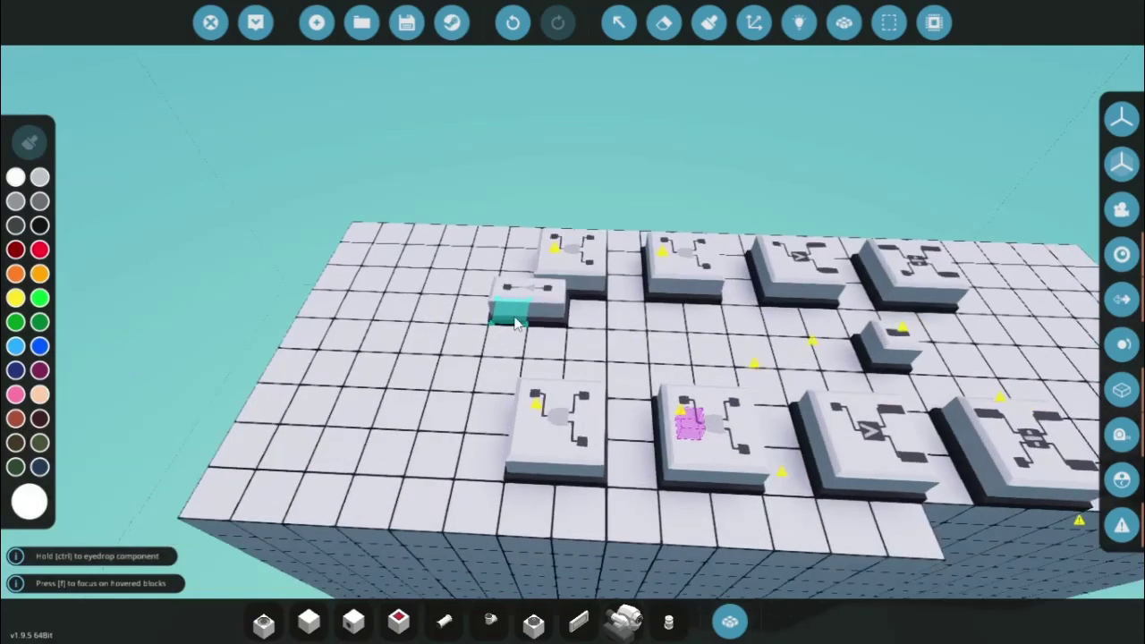
key(ctrl+z)
click(537, 473)
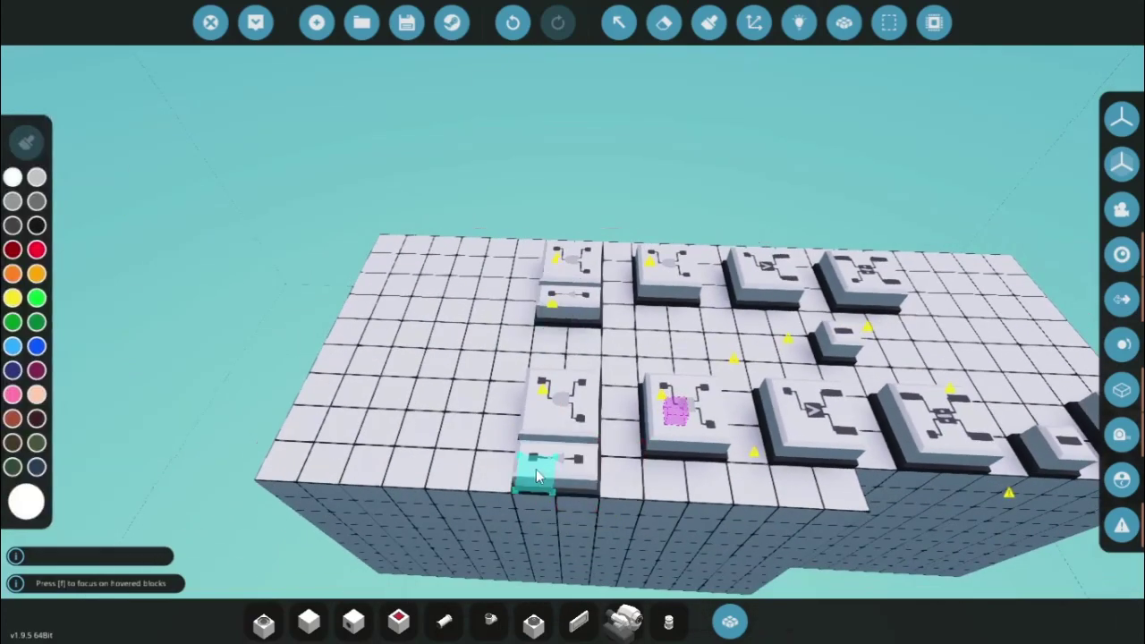
key(d)
Wire the near Less Than's output and the toggle button by the Add block to the two inputs of the adjacent AND gate
click(795, 34)
key(w)
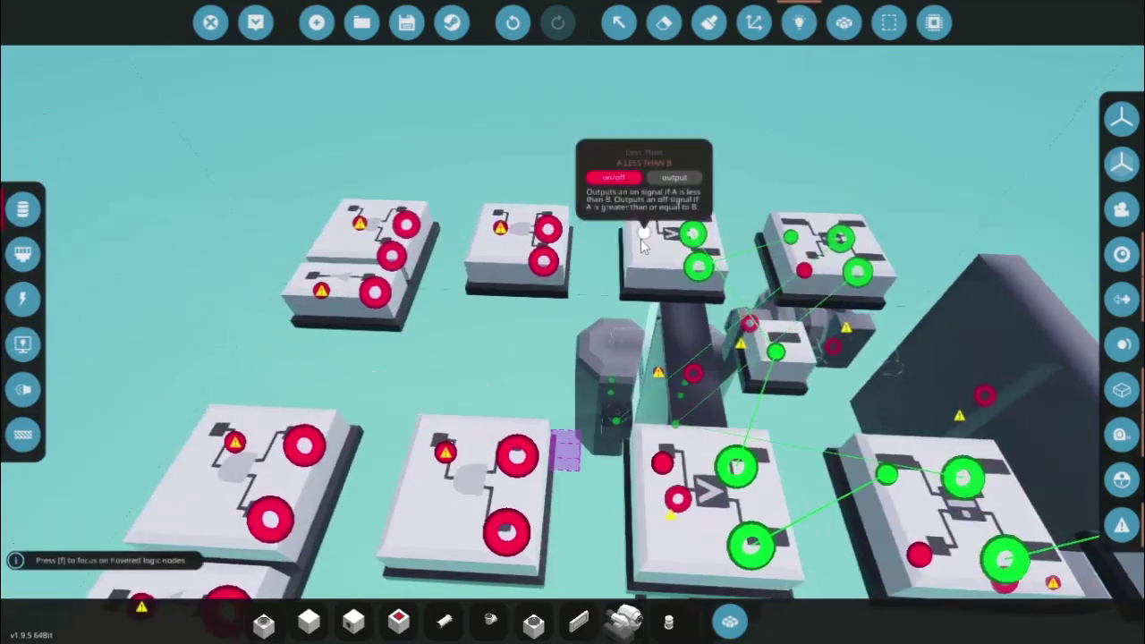
drag(677, 322, 651, 402)
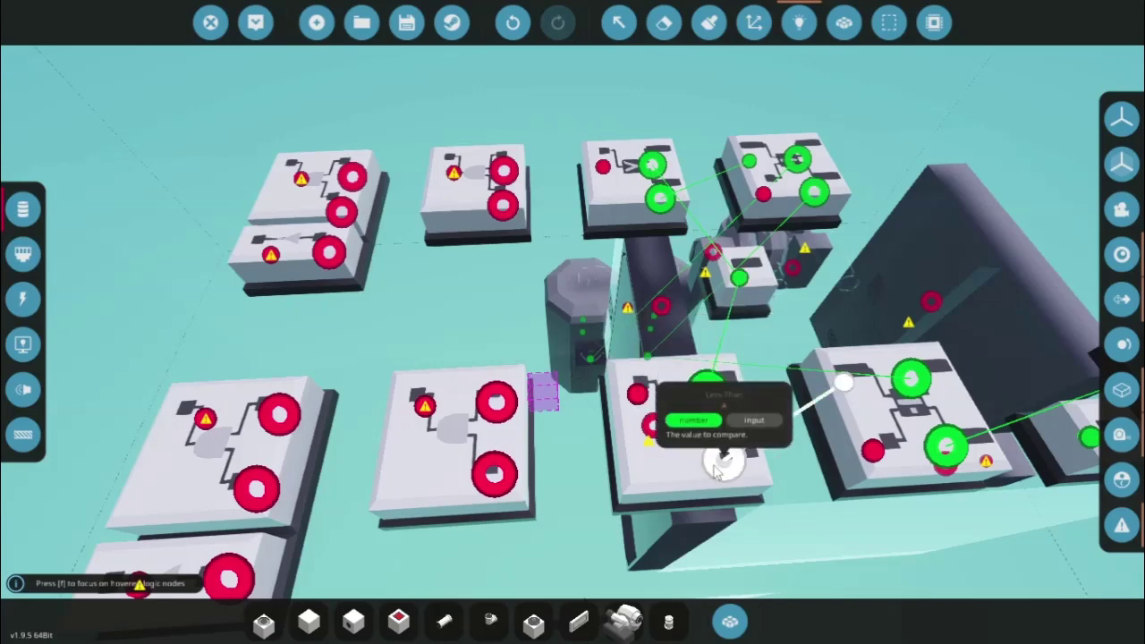
drag(640, 398, 499, 407)
key(d)
drag(489, 469, 752, 463)
key(a)
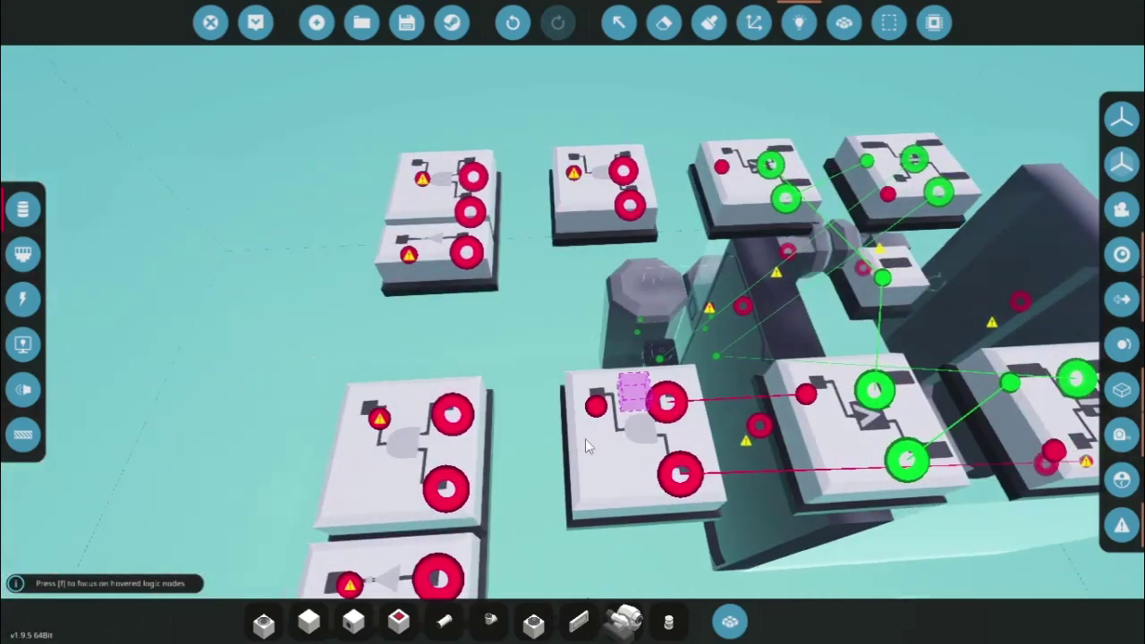
Wire the near row's inner AND output into the outer AND gate, and a toggle button through the NOT gate into its other input
drag(596, 408, 461, 424)
scroll(455, 456, down, 3)
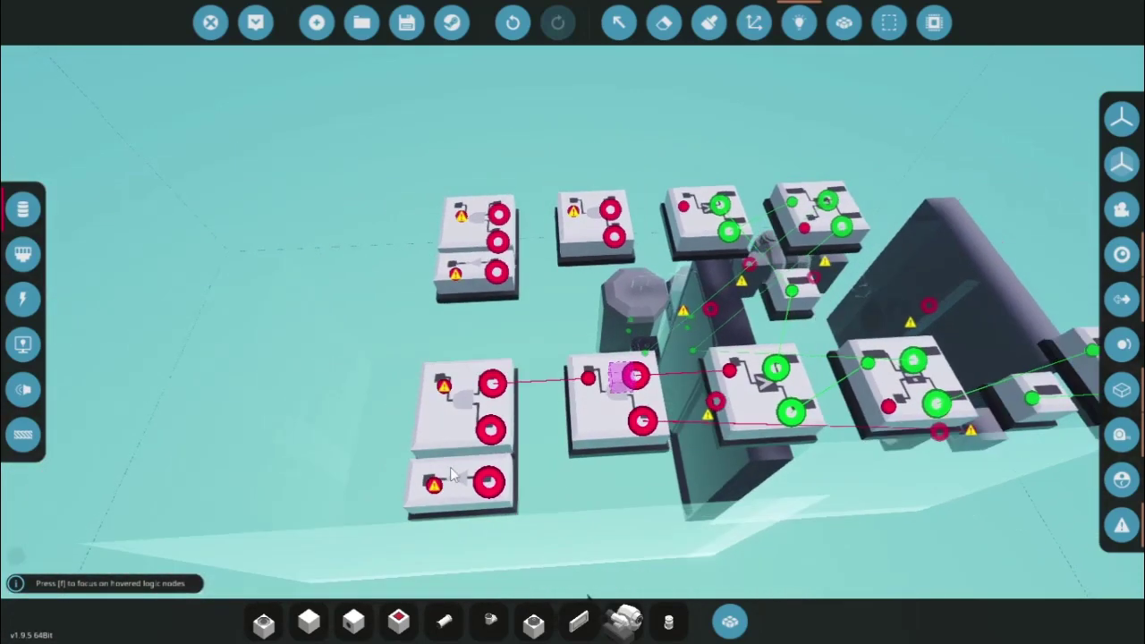
drag(527, 411, 702, 312)
scroll(573, 384, up, 3)
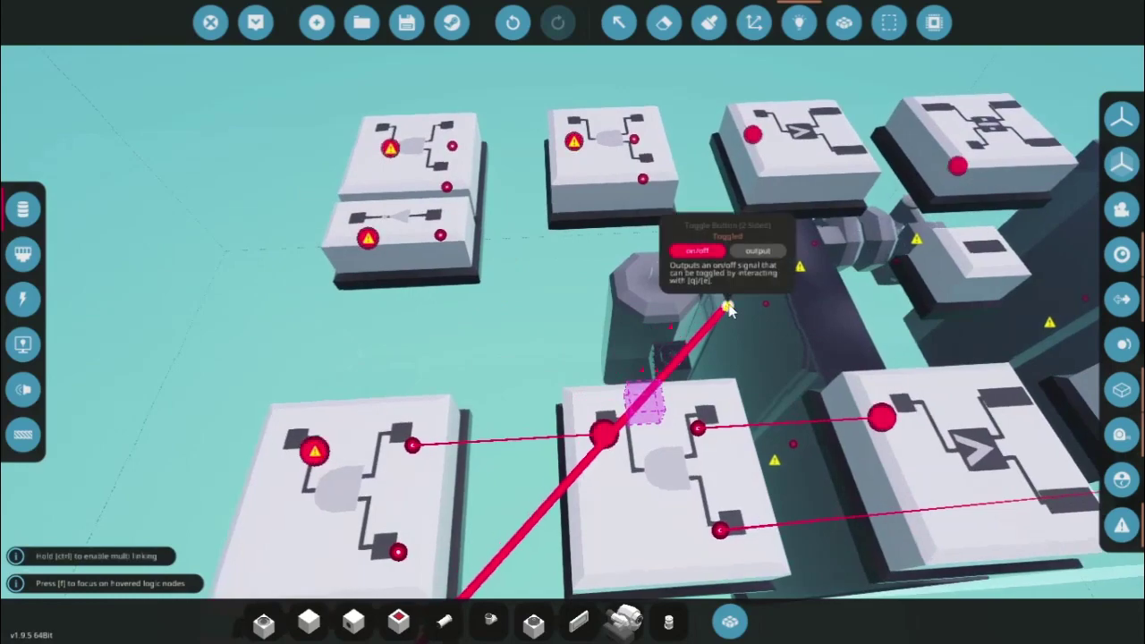
scroll(639, 353, down, 3)
drag(644, 339, 718, 312)
scroll(635, 366, up, 3)
scroll(653, 358, down, 3)
scroll(500, 474, up, 2)
drag(380, 550, 459, 470)
Wire the near row's outer AND output to the Large Fluid Pump's On/Off input
drag(403, 409, 729, 322)
scroll(582, 277, up, 5)
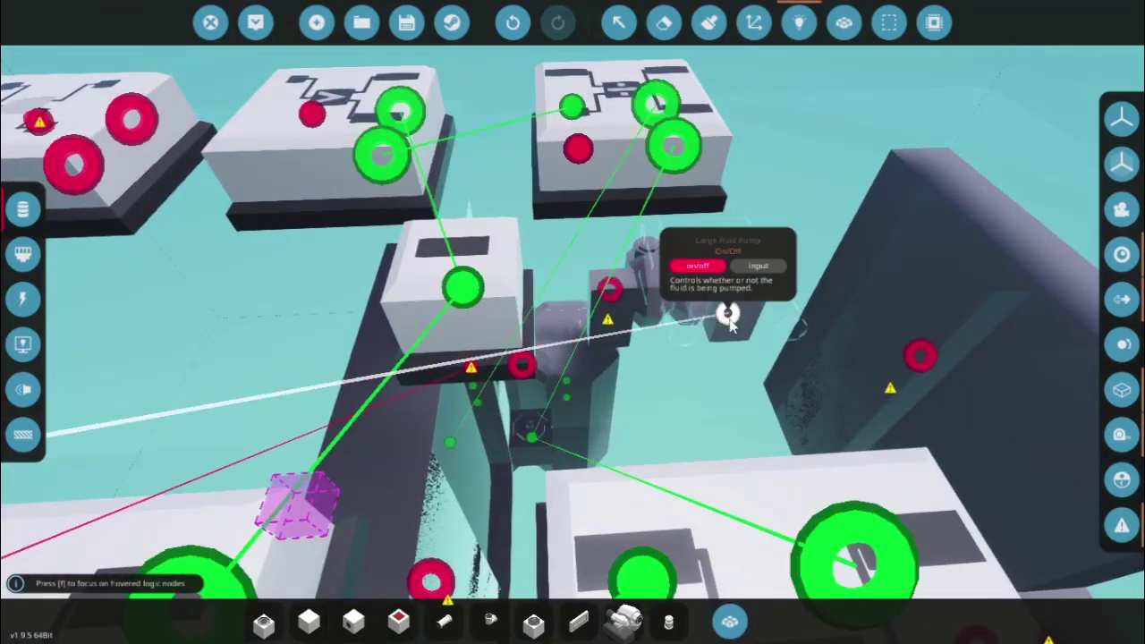
scroll(729, 322, down, 5)
scroll(605, 329, up, 5)
Wire the far row's Less Than output and a toggle button to the two inputs of the adjacent AND gate
scroll(605, 329, down, 3)
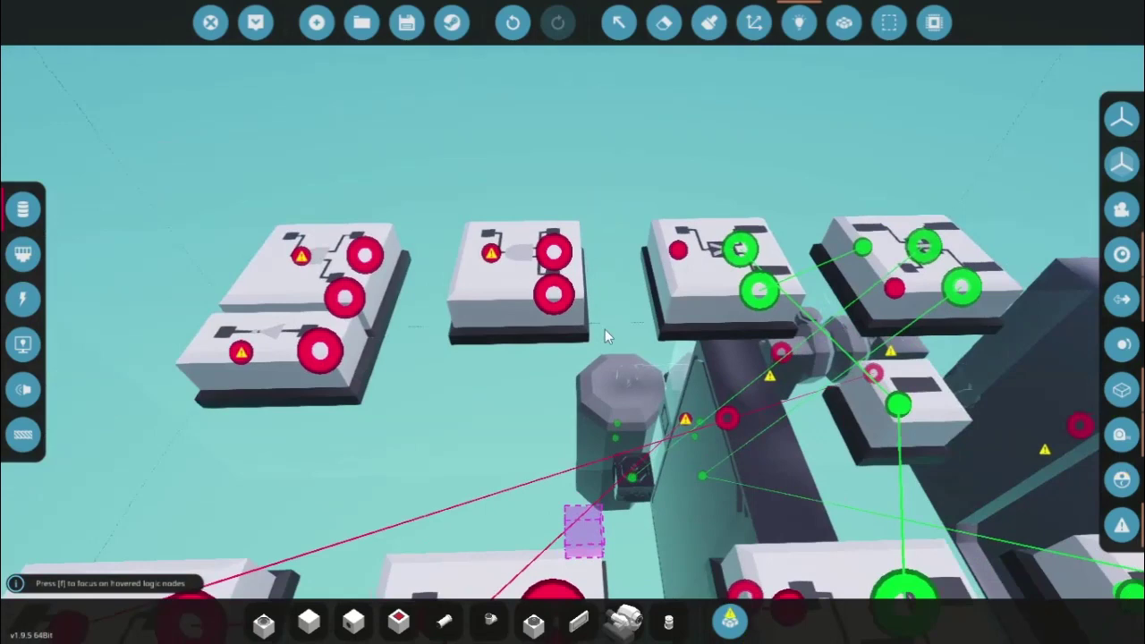
scroll(605, 329, down, 3)
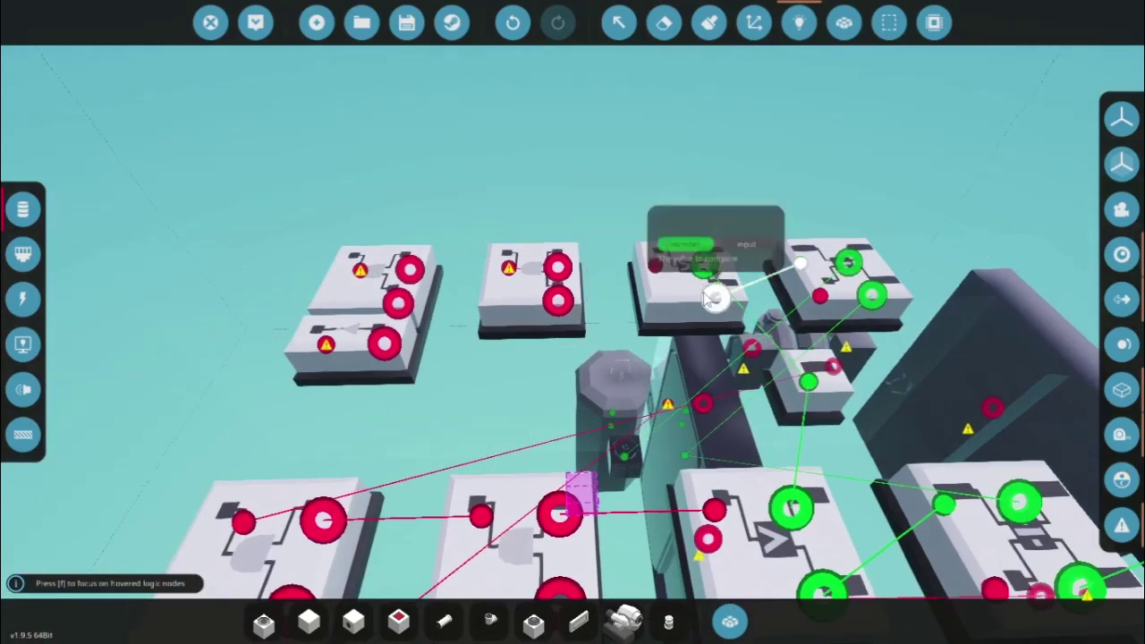
drag(658, 271, 600, 314)
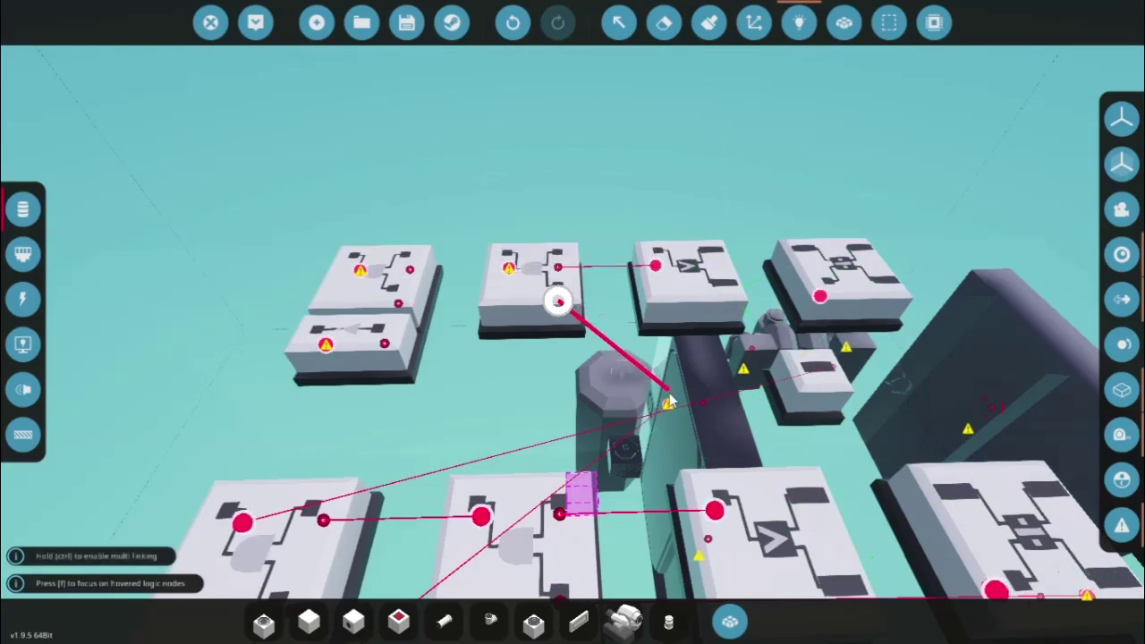
drag(669, 401, 667, 407)
Feed the far row's outer AND gate from the inner AND output and from a toggle button inverted by the NOT gate
key(a)
mouse_move(511, 268)
mouse_down()
mouse_move(480, 263)
mouse_move(529, 271)
mouse_up()
drag(466, 345, 524, 311)
key(d)
drag(523, 343, 755, 502)
key(s)
key(w)
key(a)
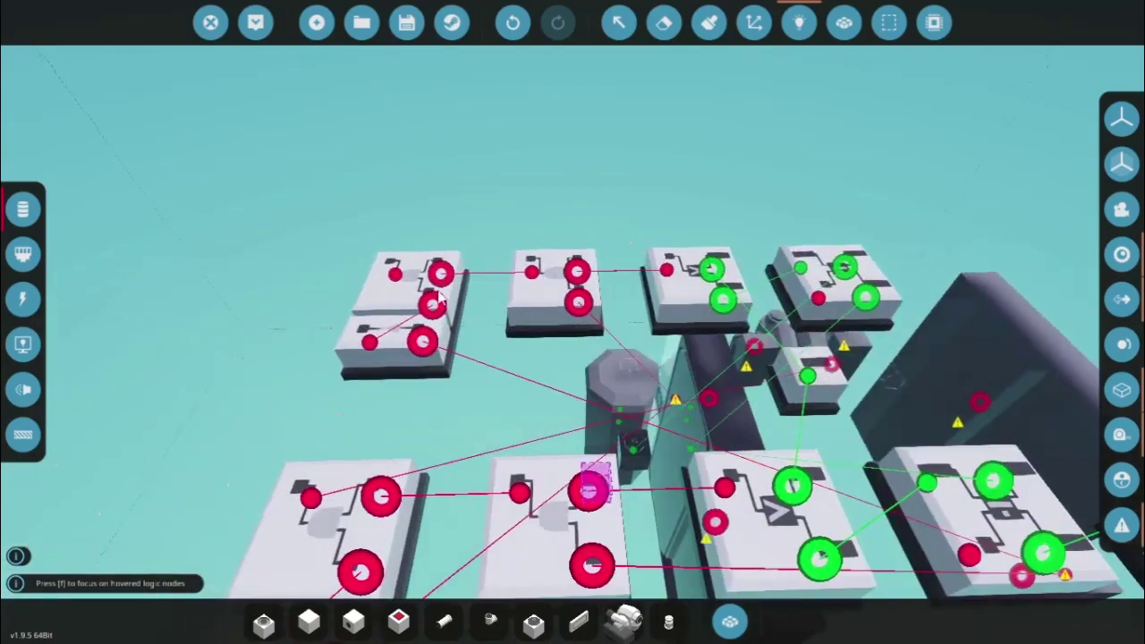
Wire the far row's outer AND output to the other fluid pump's On/Off input
drag(396, 269, 574, 358)
key(d)
key(w)
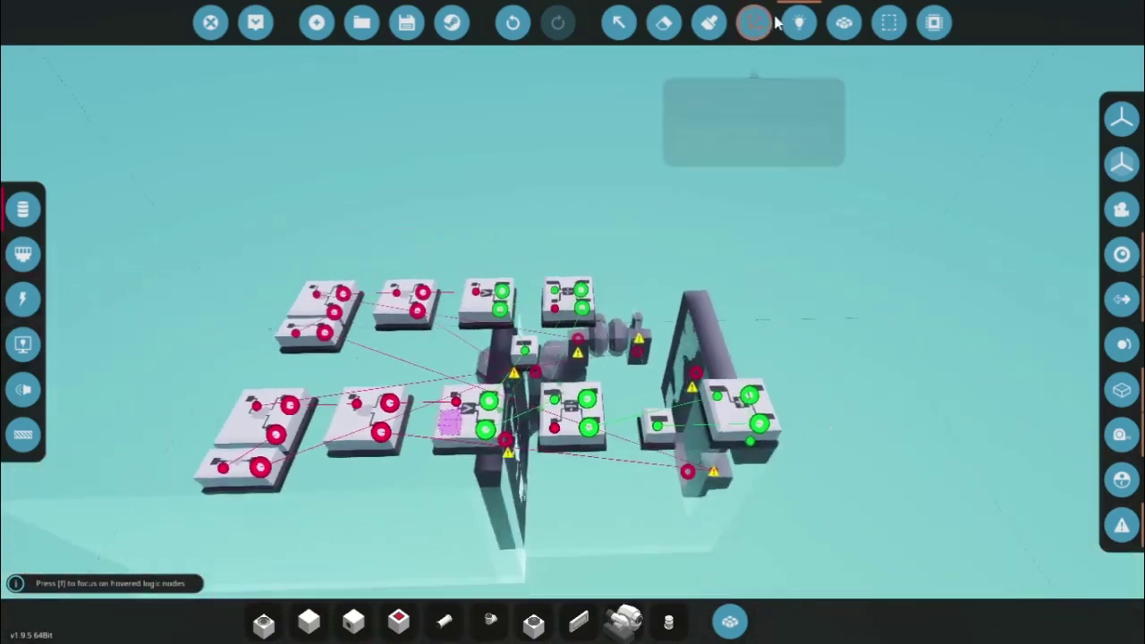
Extend the top layer of blocks outward beyond the NOT gates to make room for more logic
click(798, 22)
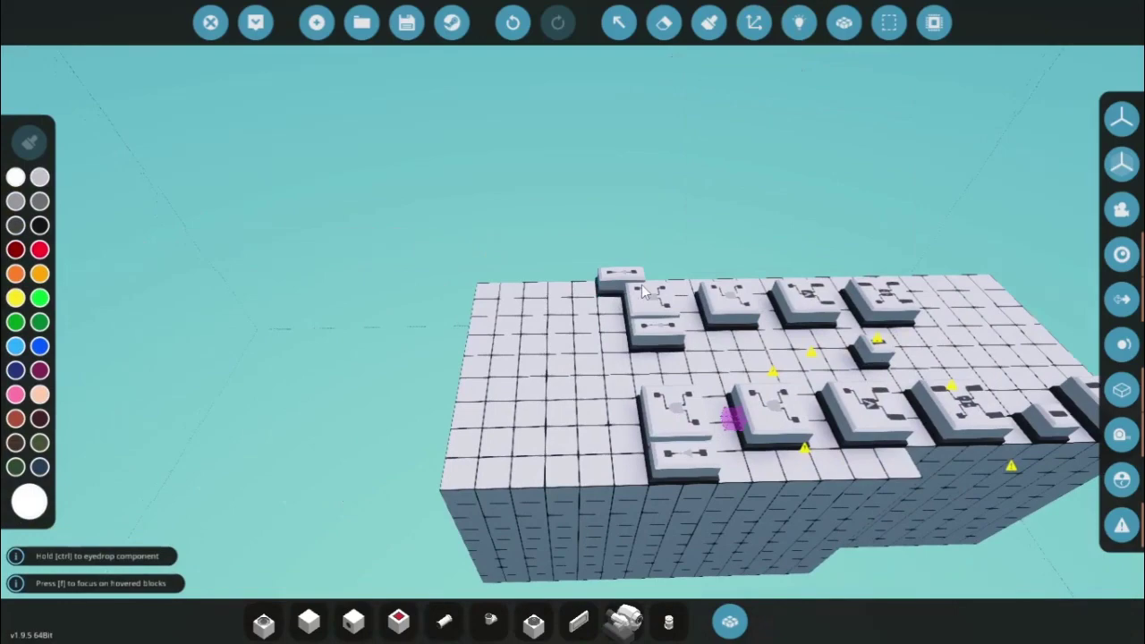
key(a)
key(2)
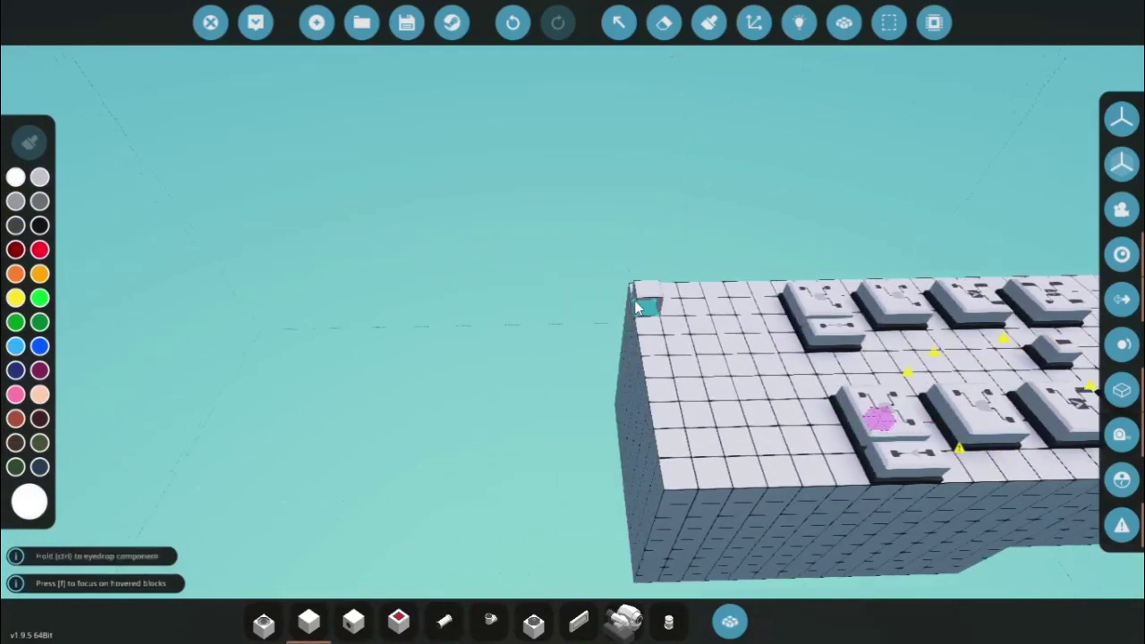
key(f)
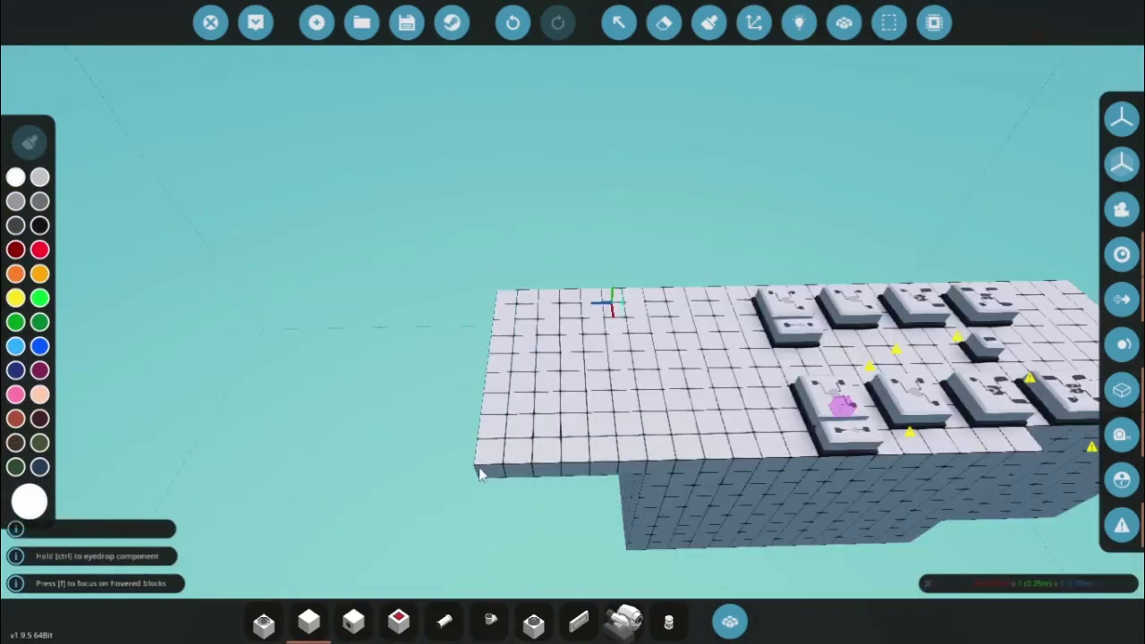
drag(403, 471, 403, 471)
Copy an existing AND gate and place two more in each row on the extended block surface
key(d)
ctrl+click(667, 311)
key(w)
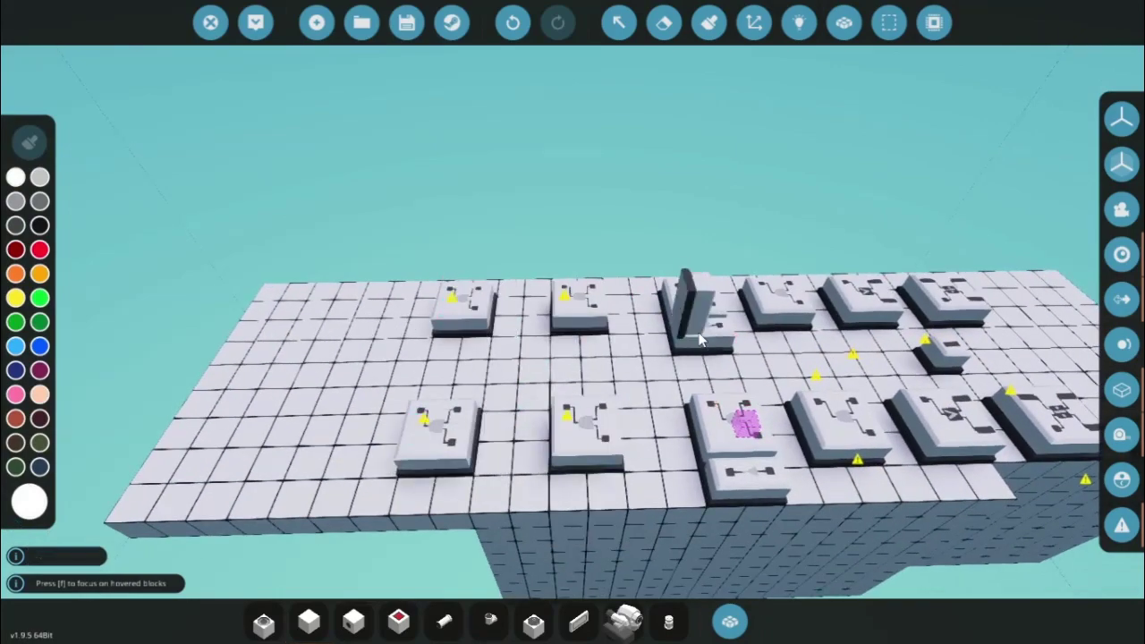
Copy an existing NOT gate and place one against the new outermost AND gate of each row
key(w)
key(d)
key(s)
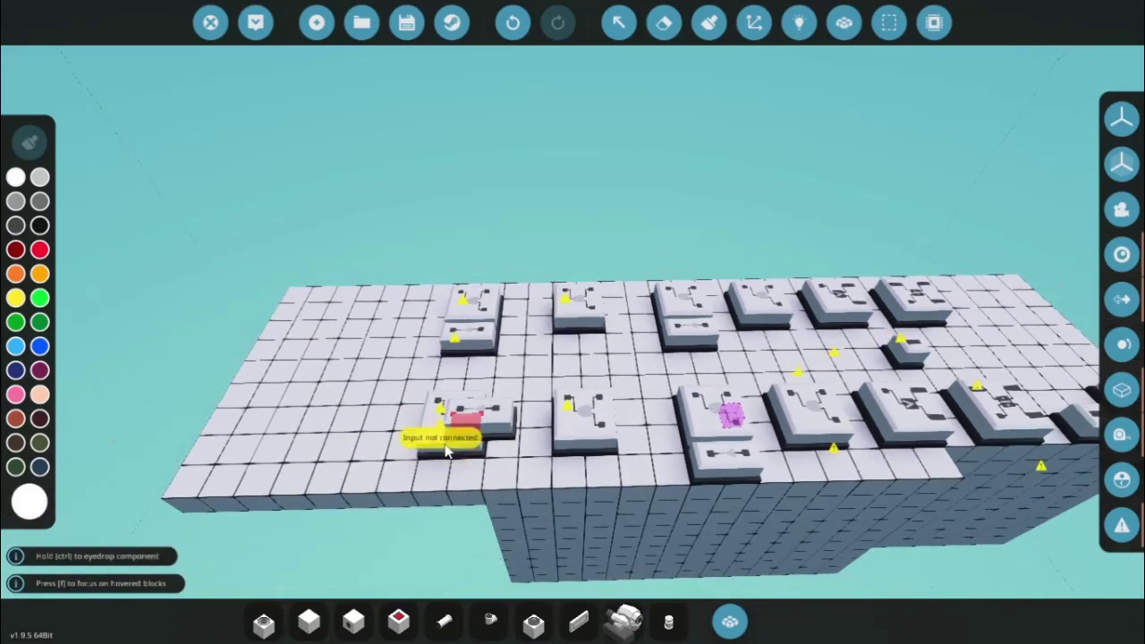
key(s)
key(w)
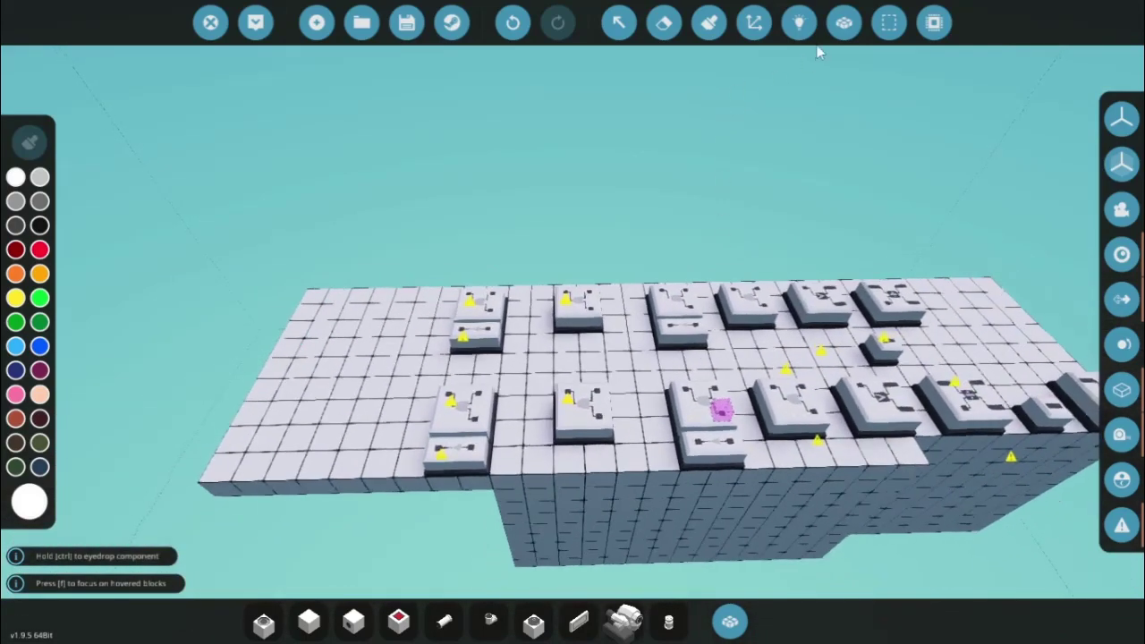
Search the inventory for "great" and place a Greater-than block beside the new inner AND gate in both rows
click(800, 32)
key(w)
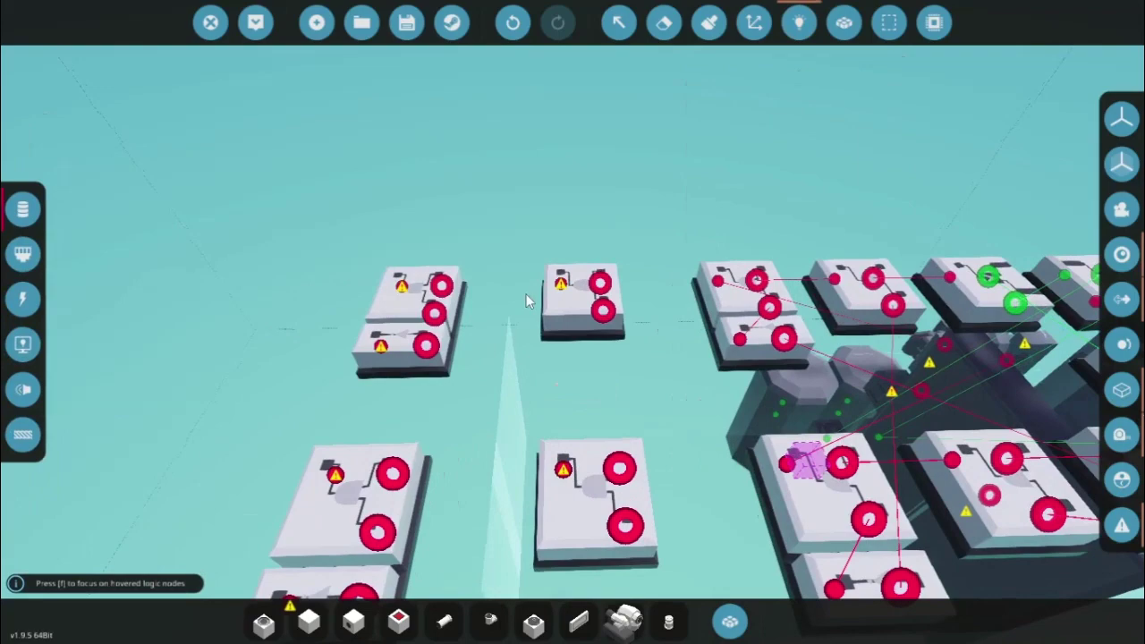
text(q)
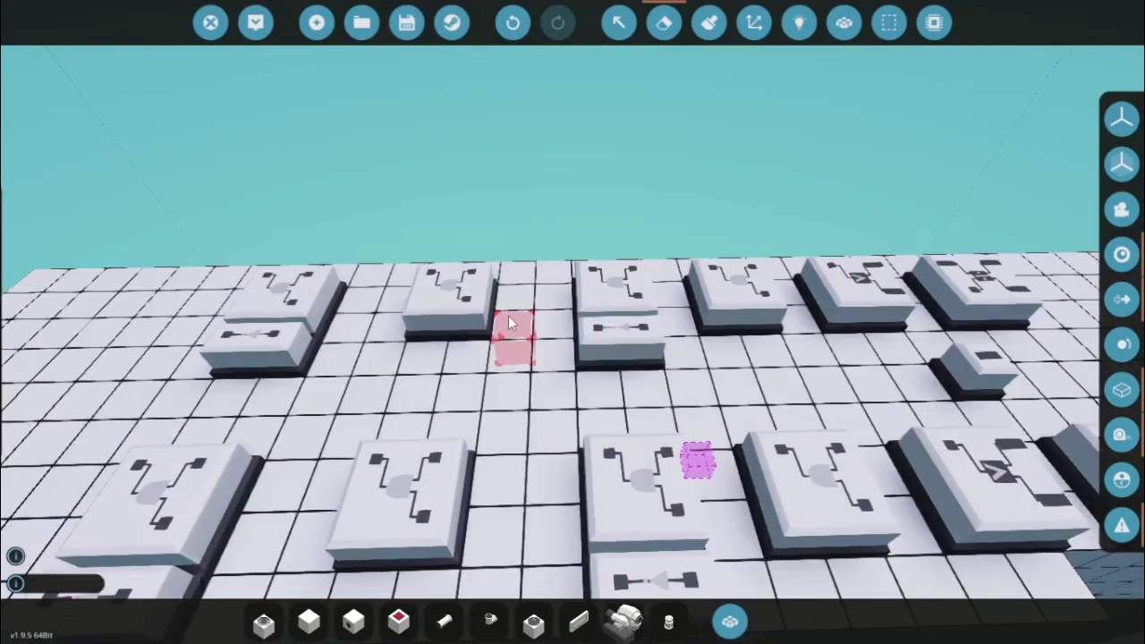
text(great)
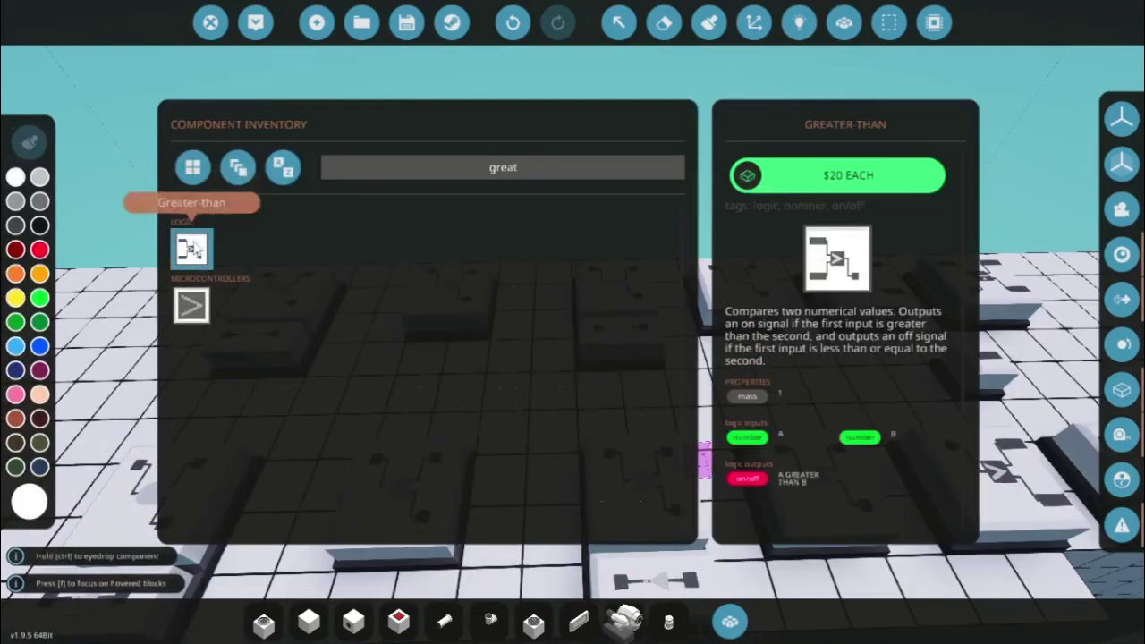
click(191, 254)
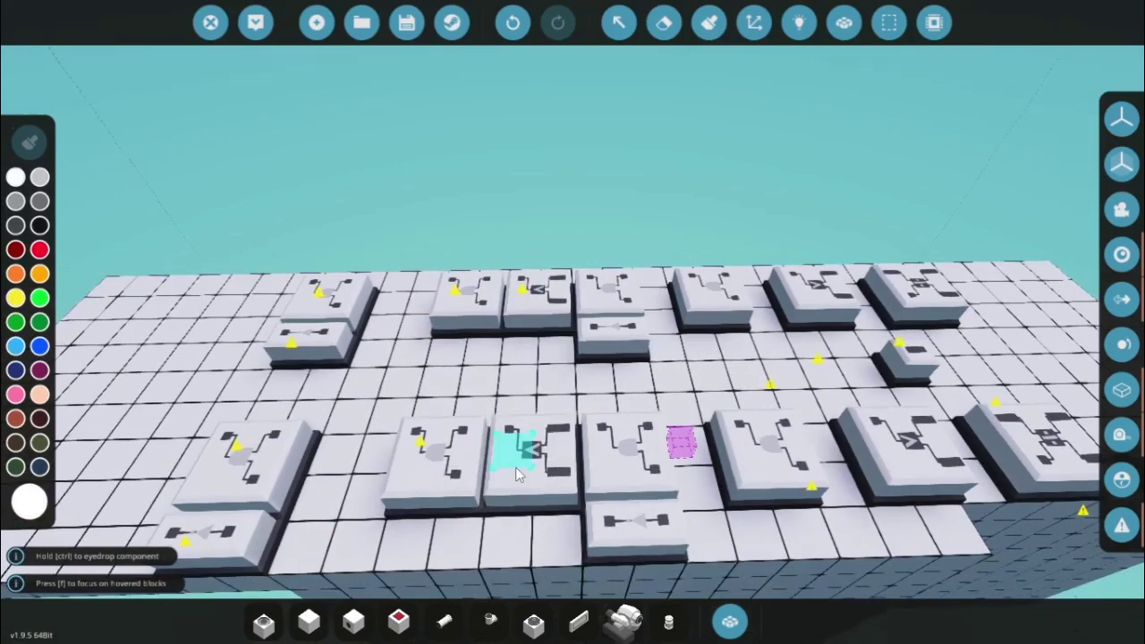
click(526, 470)
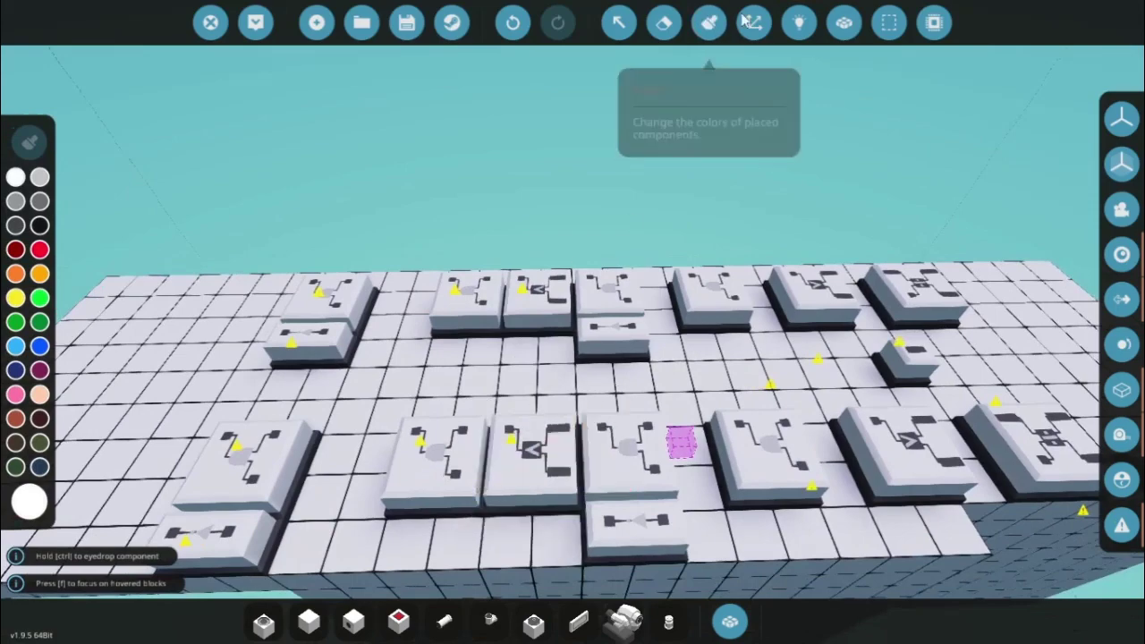
Wire the near Divide's result to input A of the near Greater-than, and the 0.95 constant to its input B
click(798, 21)
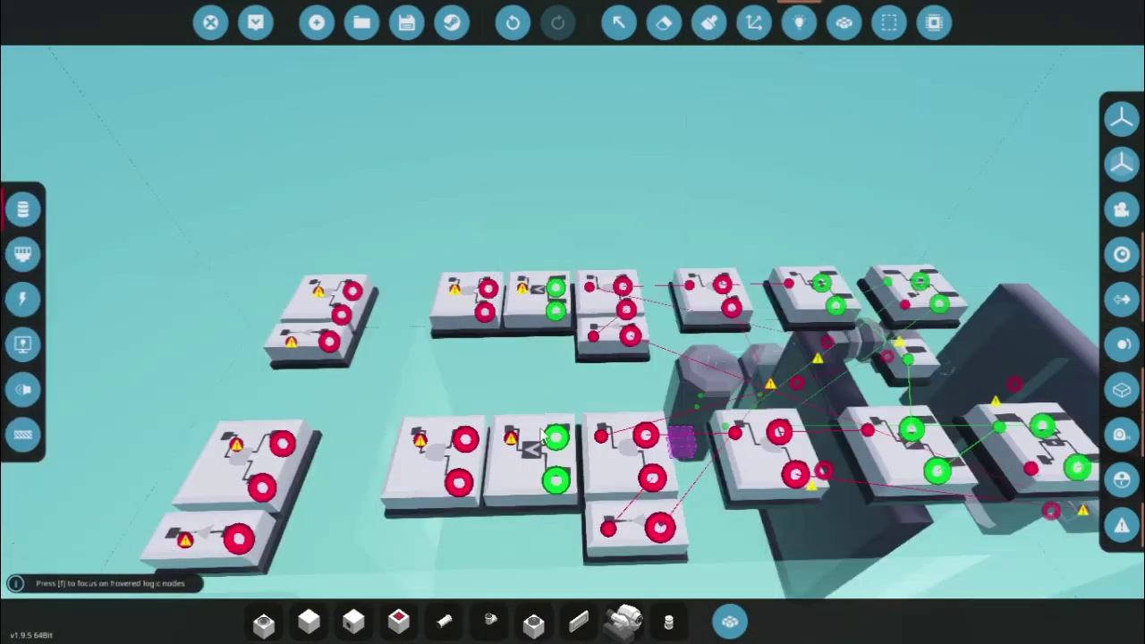
key(d)
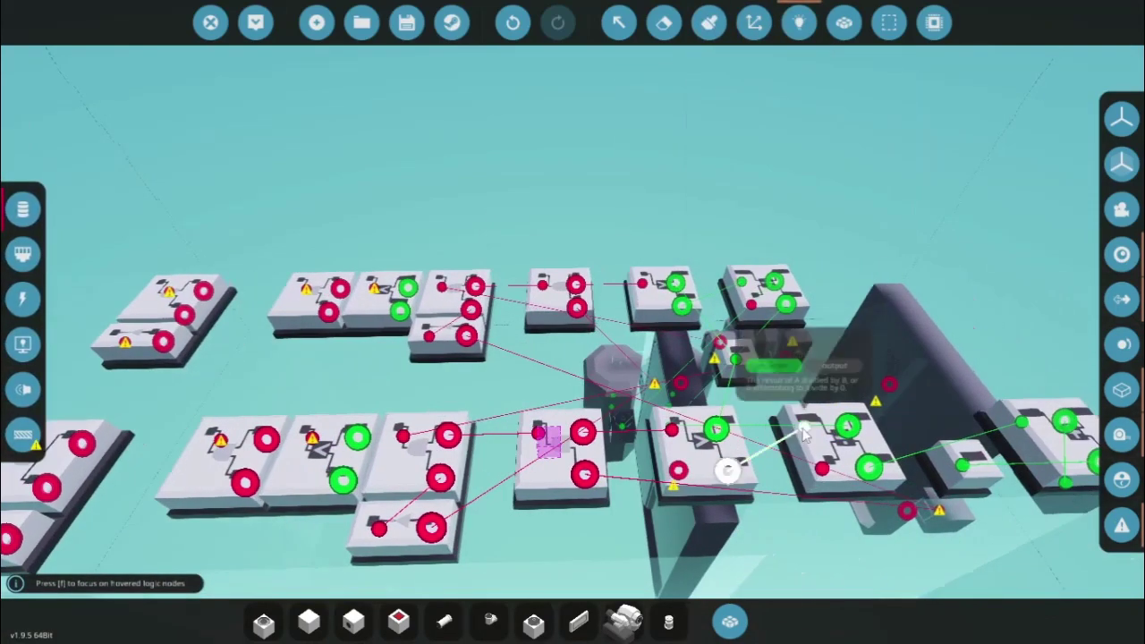
key(a)
drag(803, 428, 537, 483)
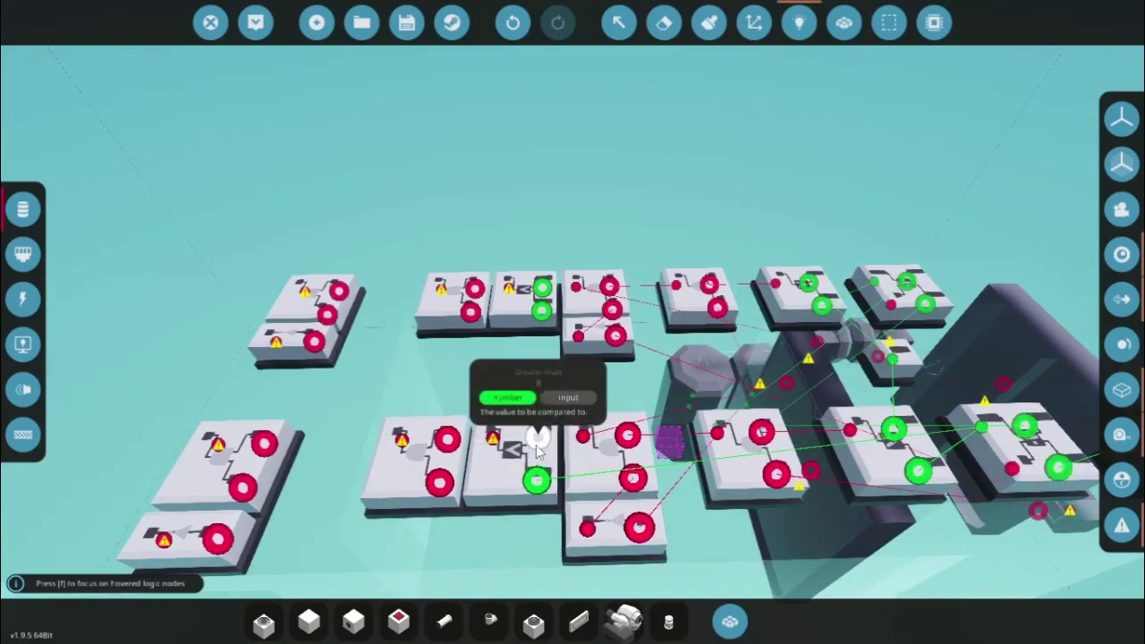
drag(537, 436, 841, 384)
drag(901, 361, 895, 361)
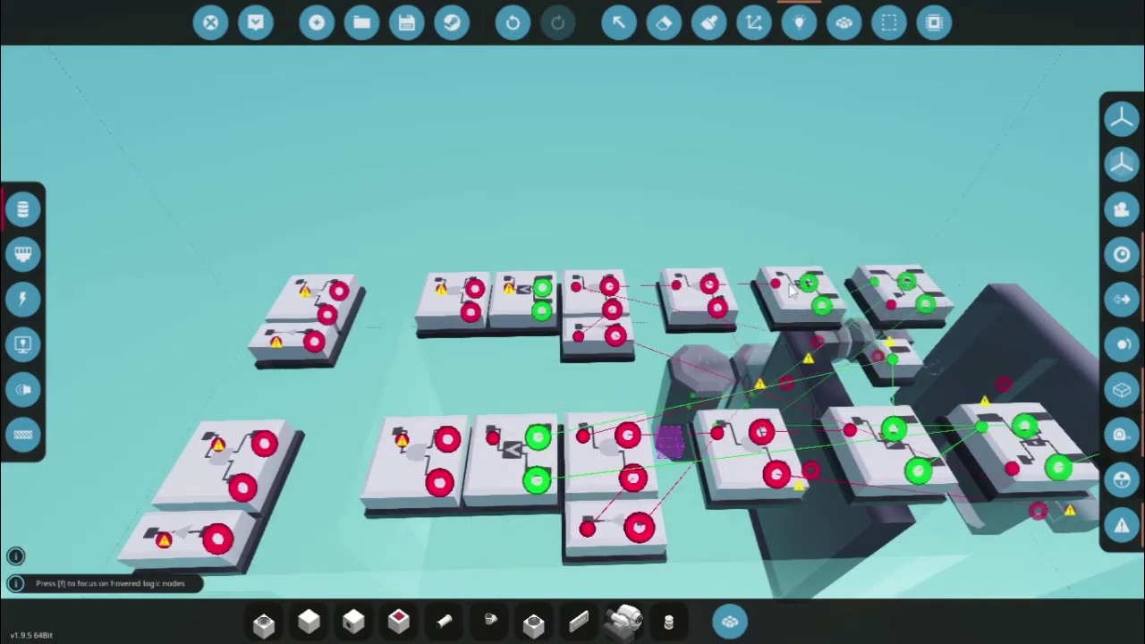
Wire the far Divide's result and the 0.95 constant to inputs A and B of the far Greater-than
key(w)
drag(877, 285, 1013, 375)
key(a)
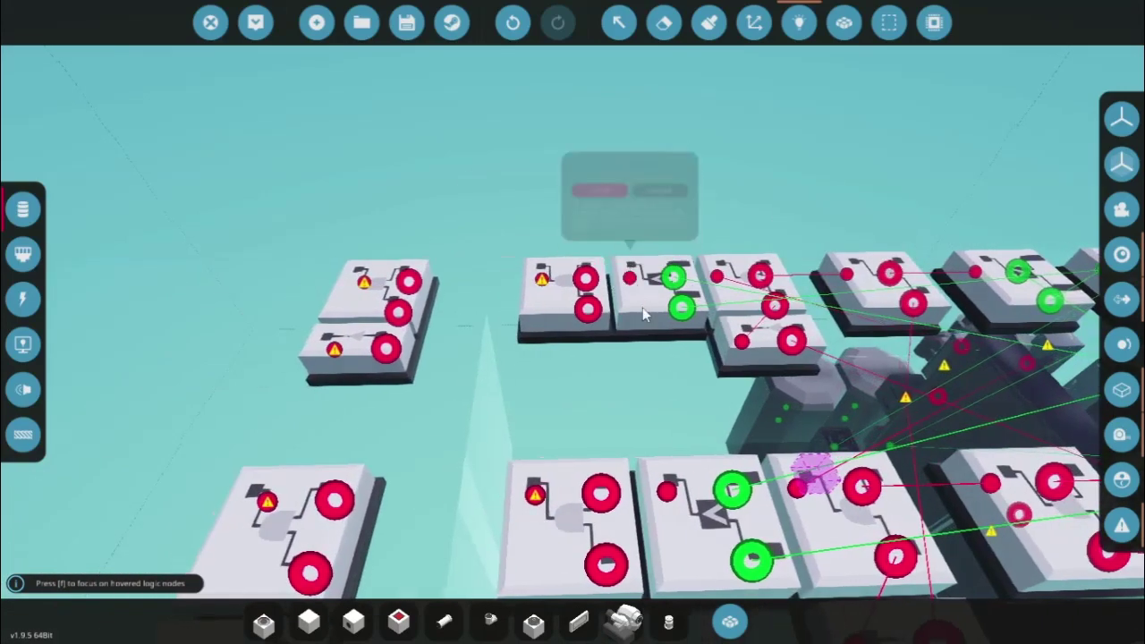
Wire the near Greater-than's output and a toggle button to the two inputs of the adjacent AND gate
key(s)
key(d)
key(w)
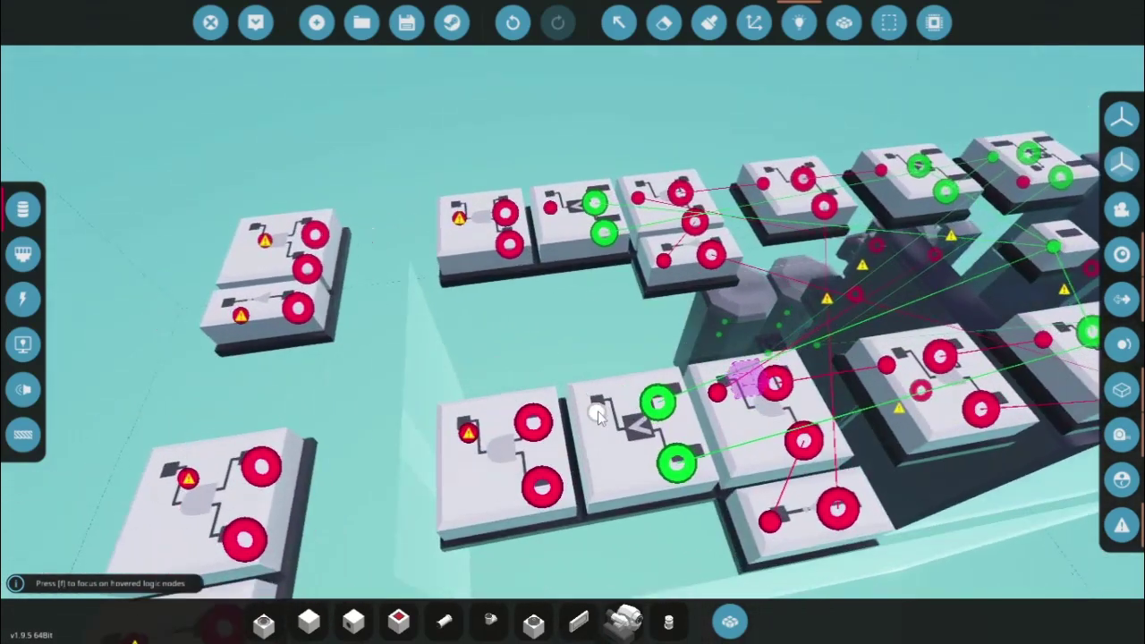
drag(598, 417, 535, 428)
key(d)
drag(542, 487, 825, 395)
key(a)
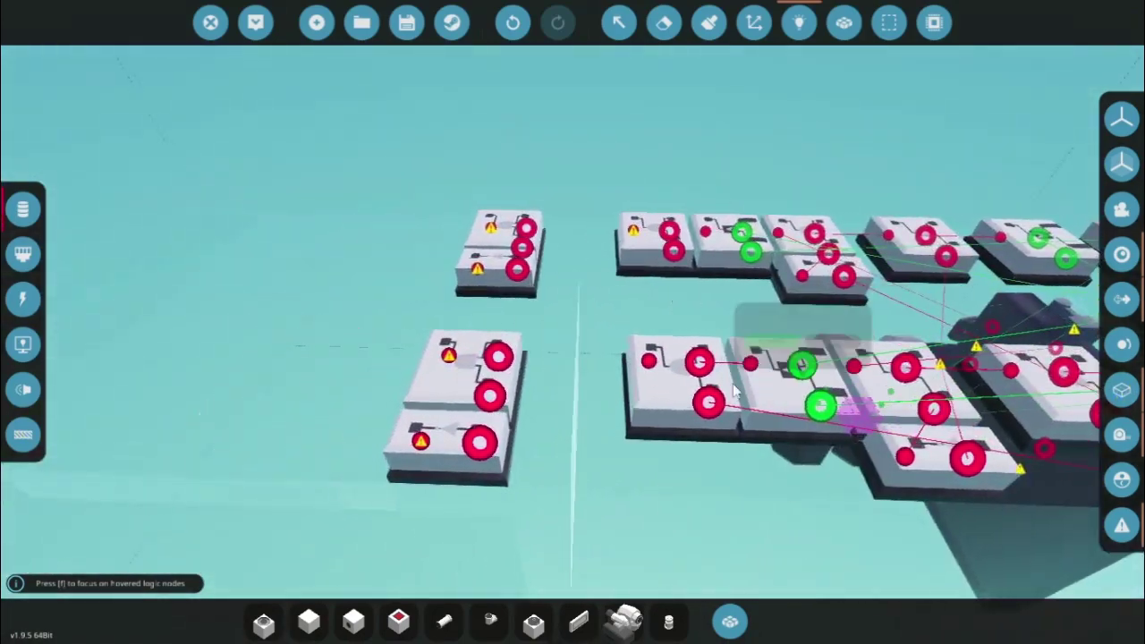
Feed the near row's outermost AND from the neighbouring AND output and from a toggle button inverted by the NOT gate
drag(654, 363, 501, 360)
key(d)
drag(482, 446, 681, 376)
key(a)
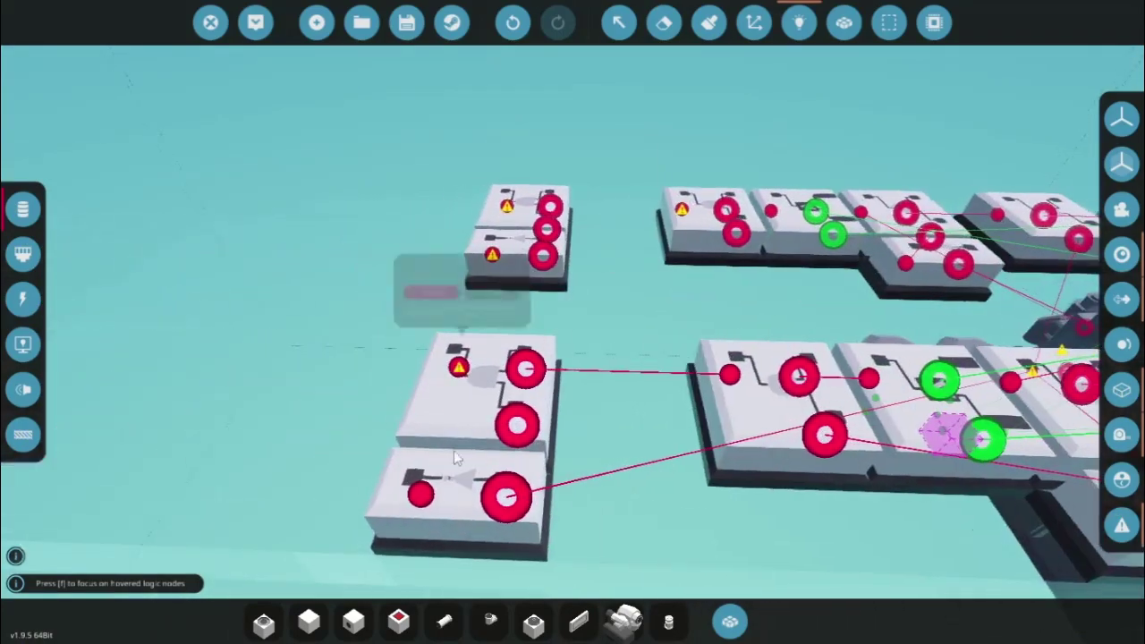
drag(423, 501, 522, 430)
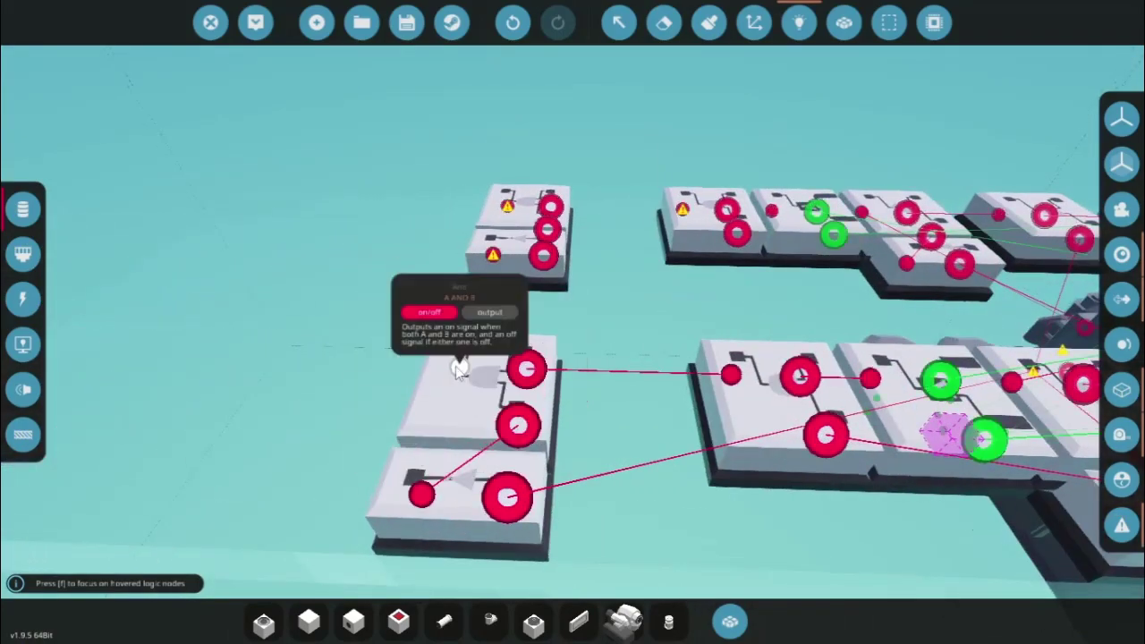
Wire the near row's outermost AND output to the electric sliding door's Open/Close input
key(d)
drag(458, 367, 626, 267)
key(w)
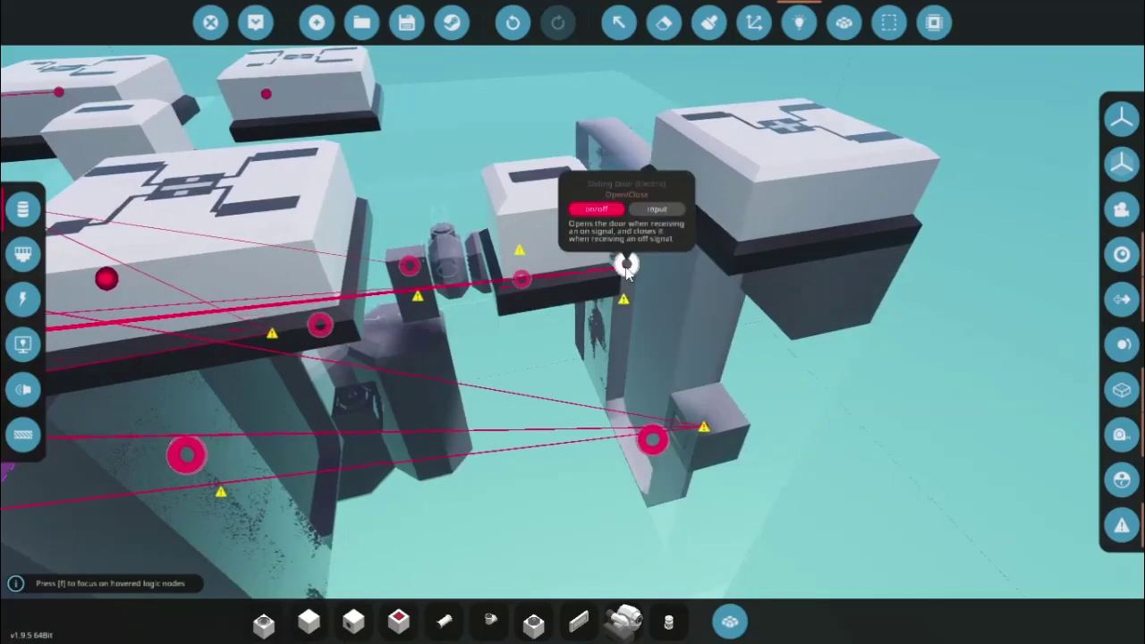
key(s)
key(w)
key(s)
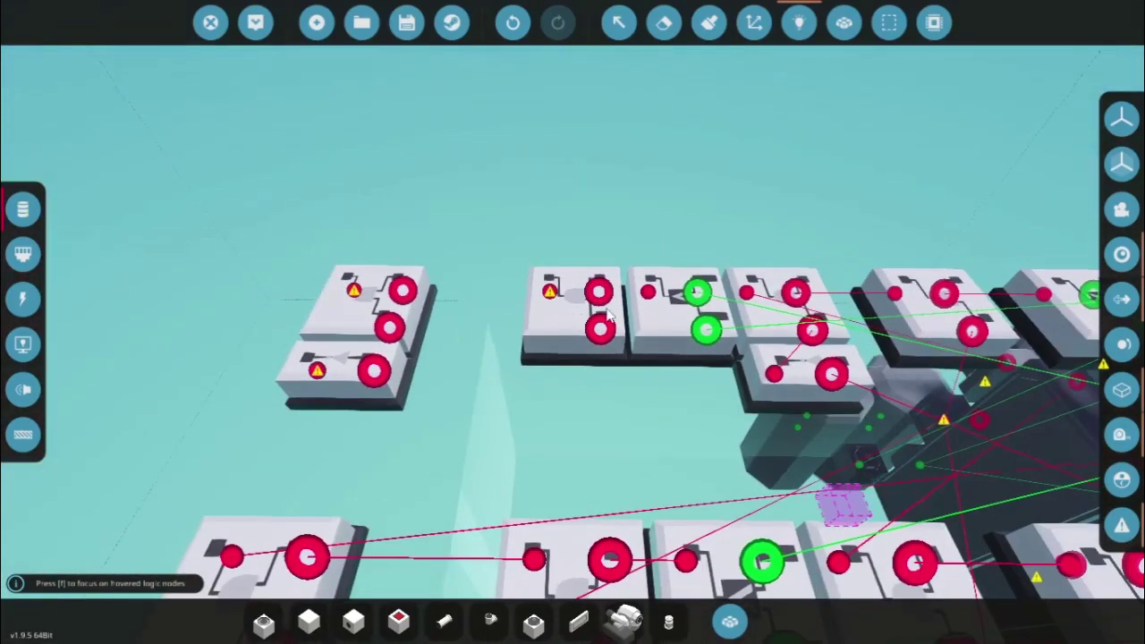
Wire the far Greater-than's output and a toggle button to the two inputs of the adjacent AND gate
drag(647, 293, 625, 377)
key(s)
key(d)
key(w)
key(a)
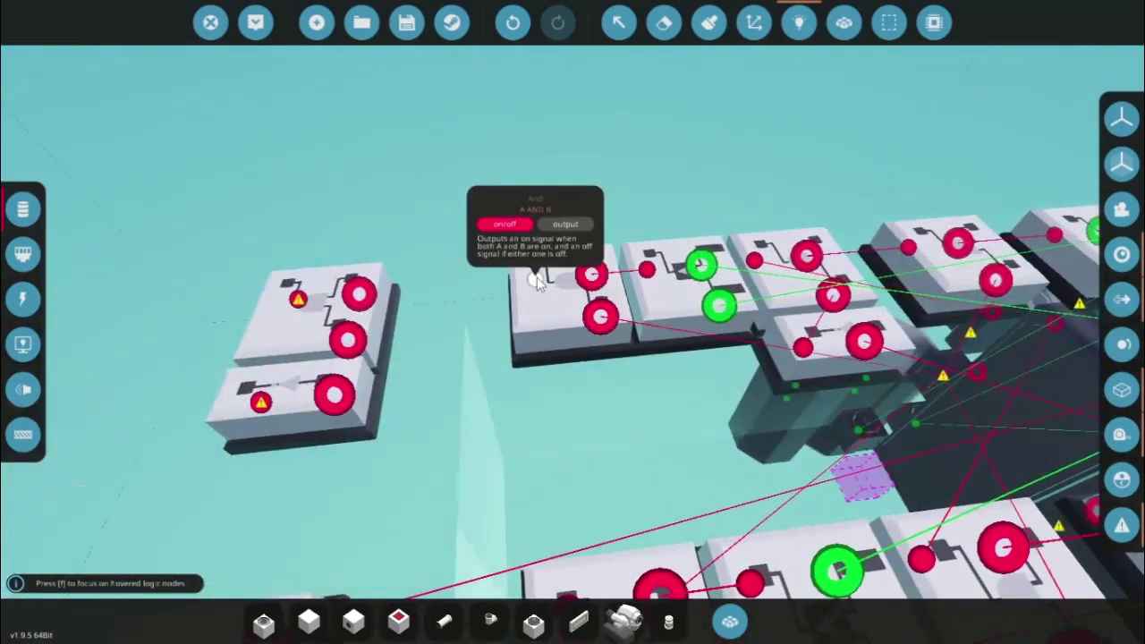
Feed the far row's outermost AND from the neighbouring AND output and from a toggle button inverted by the NOT gate
drag(537, 280, 533, 213)
drag(500, 279, 546, 293)
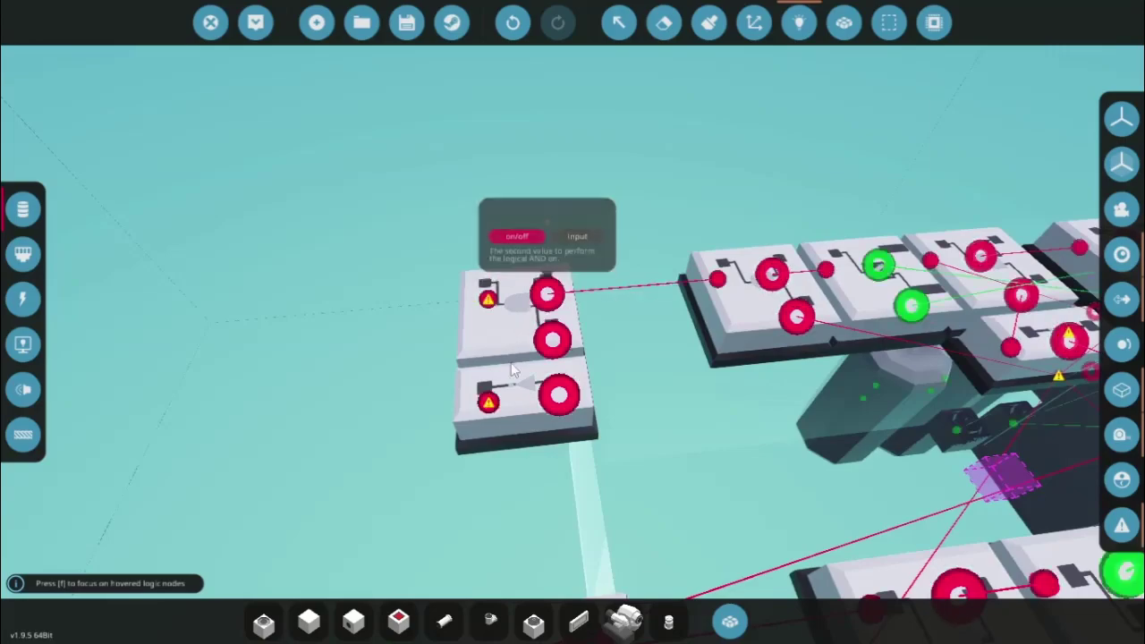
drag(488, 402, 552, 340)
drag(559, 394, 788, 387)
key(d)
key(a)
key(w)
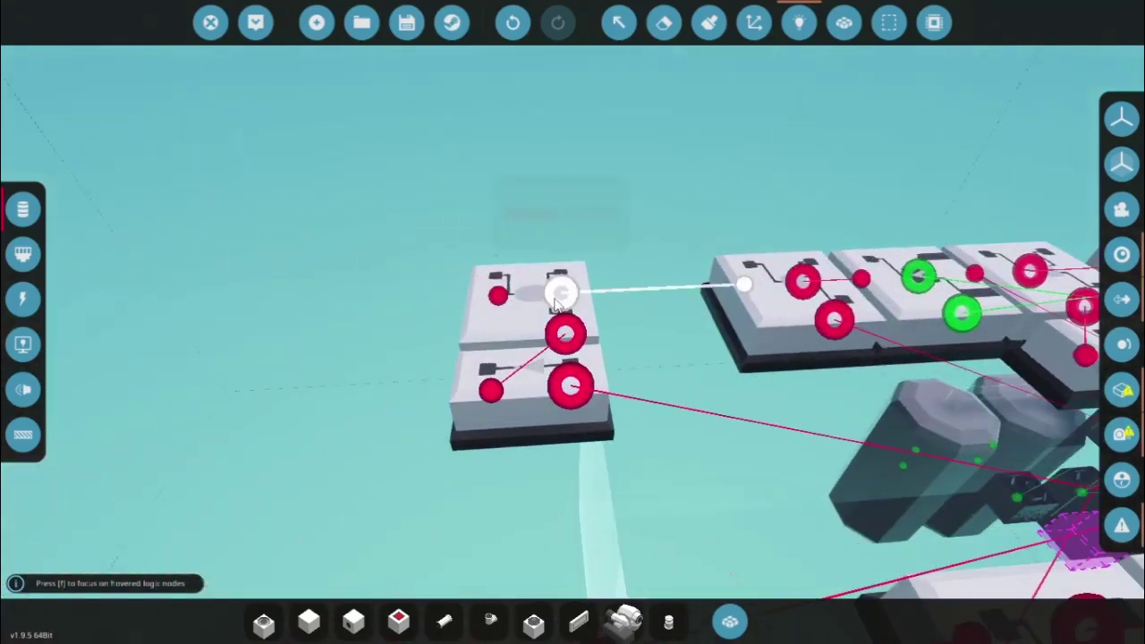
Wire the far row's outermost AND output to the other electric sliding door's Open/Close input
key(d)
drag(497, 297, 594, 332)
key(s)
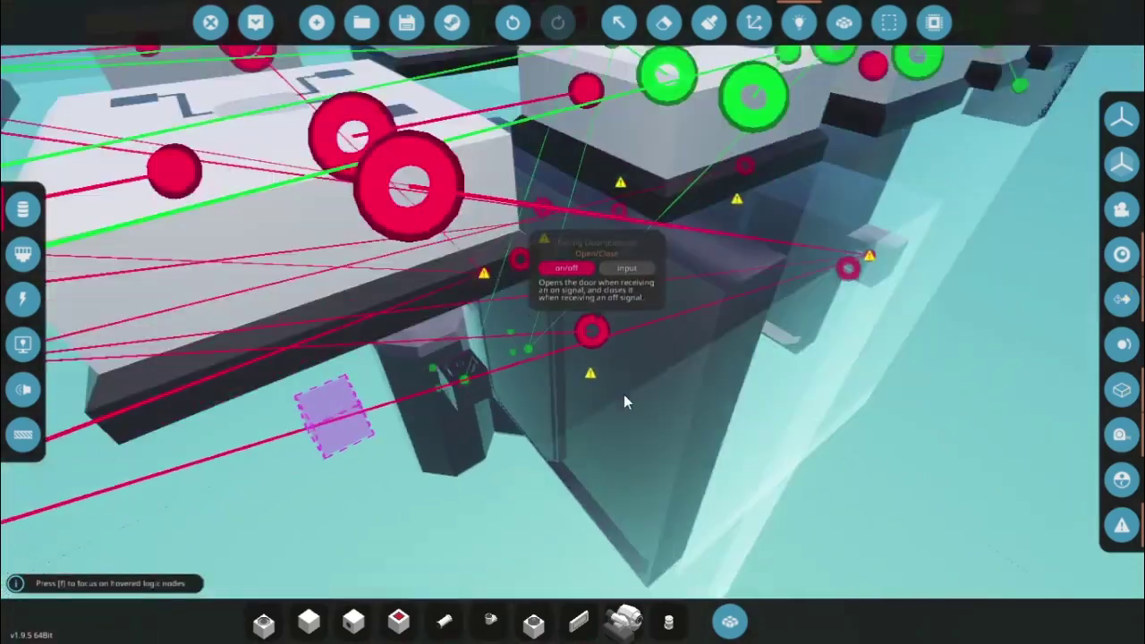
key(s)
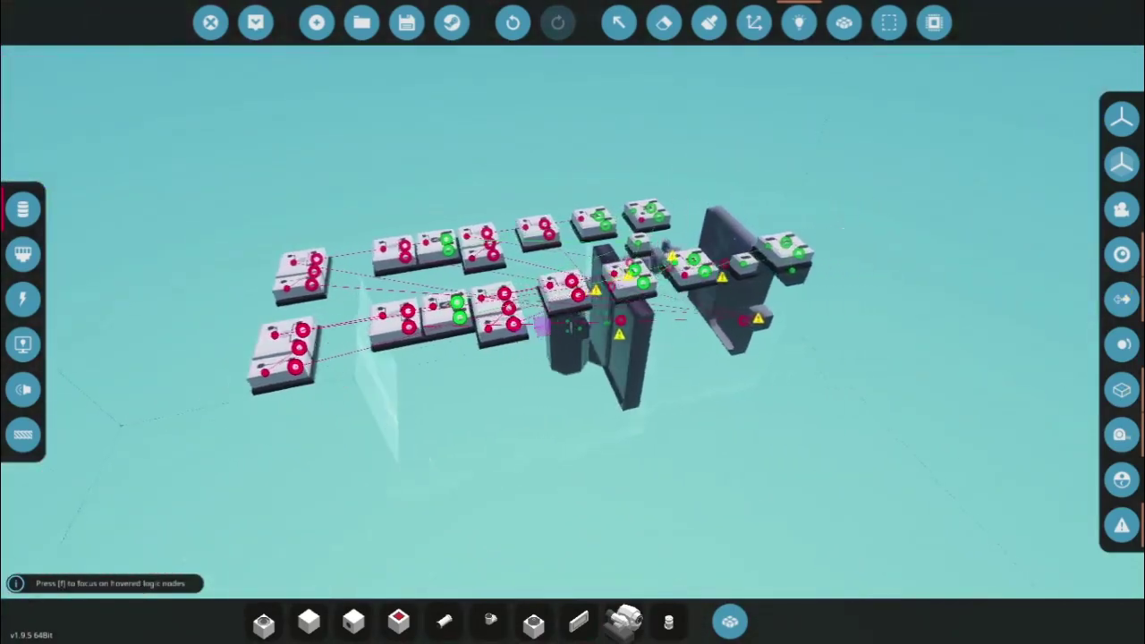
Inspect the output value of the constant number block feeding the airlock logic
key(w)
click(621, 34)
click(593, 215)
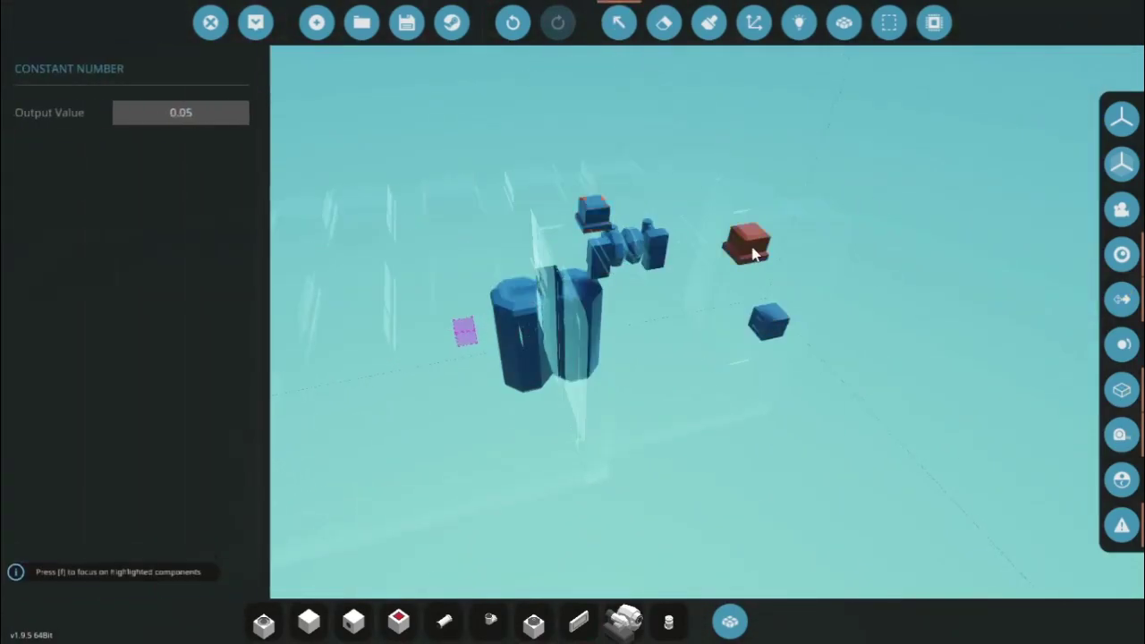
click(618, 22)
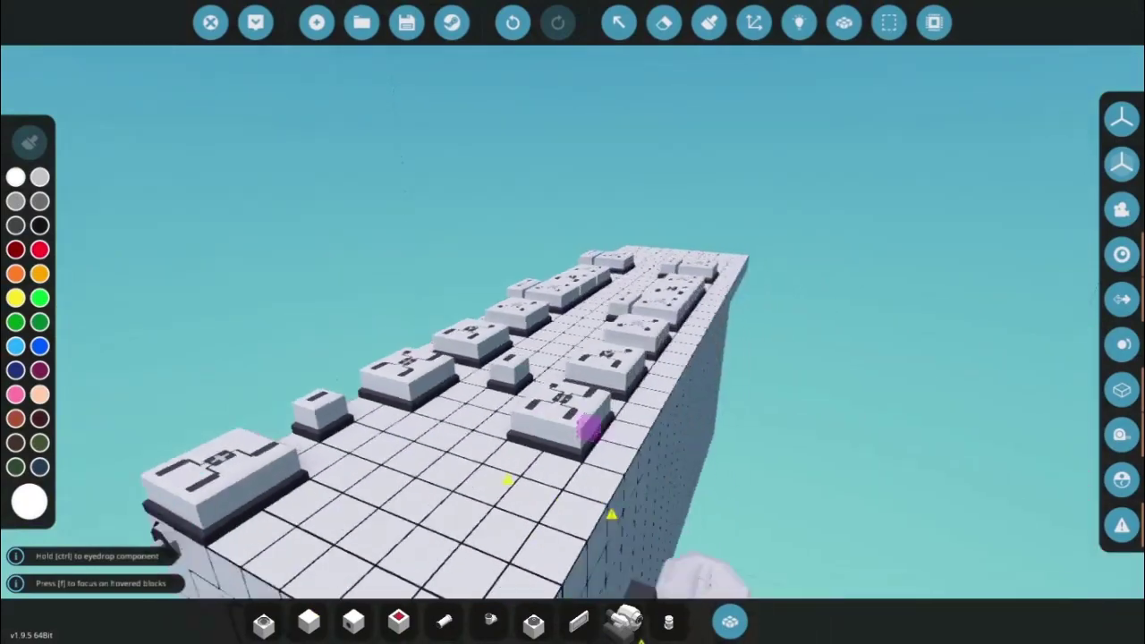
Look over the complete airlock build and exit the vehicle editor
key(s)
key(a)
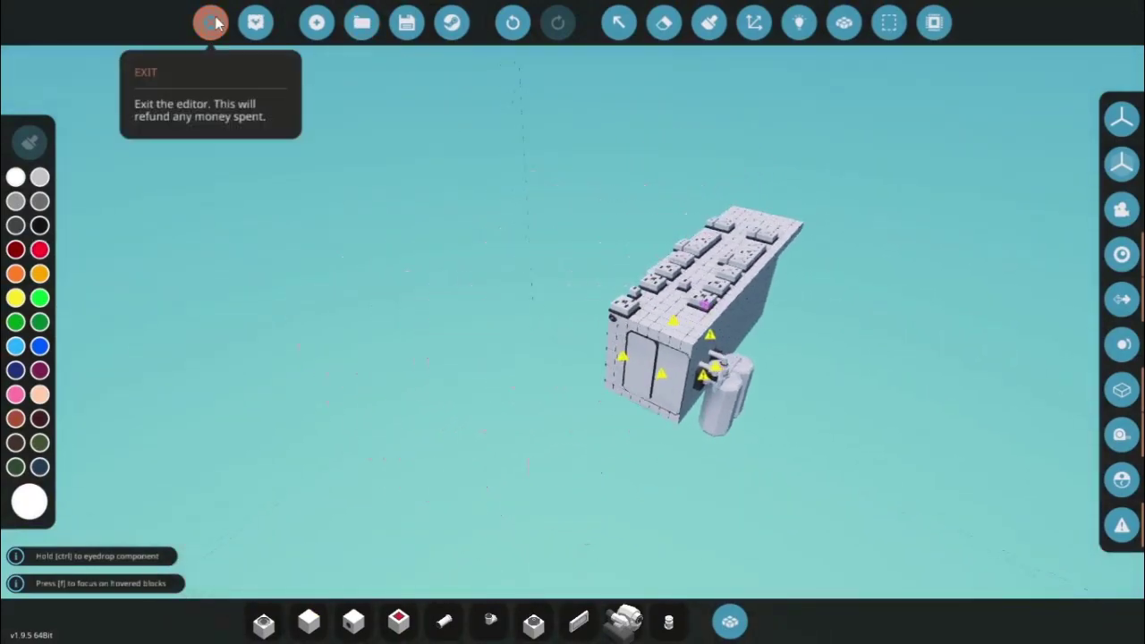
click(210, 23)
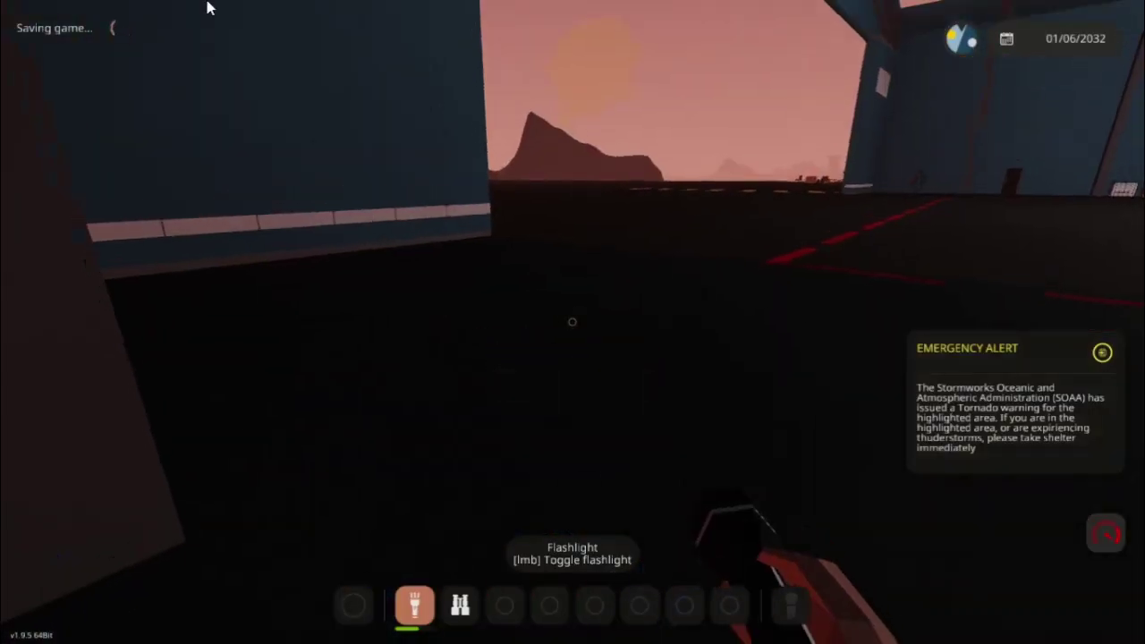
Travel from the hangar to the lunar surface by way of the world map
key(Escape)
click(684, 150)
click(621, 432)
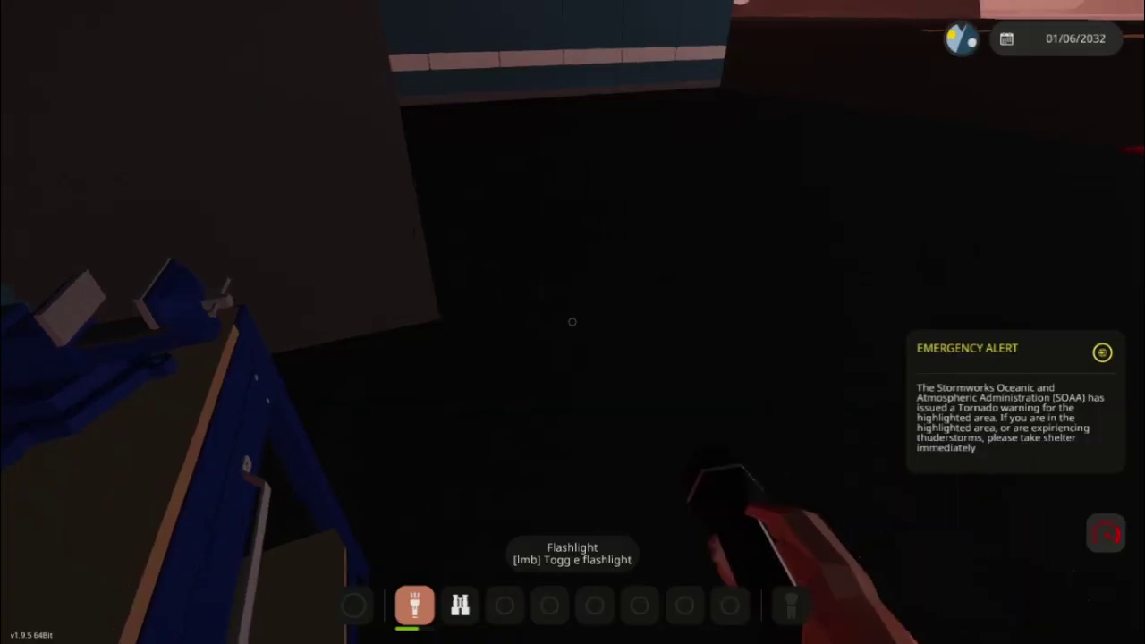
key(m)
scroll(449, 298, down, 3)
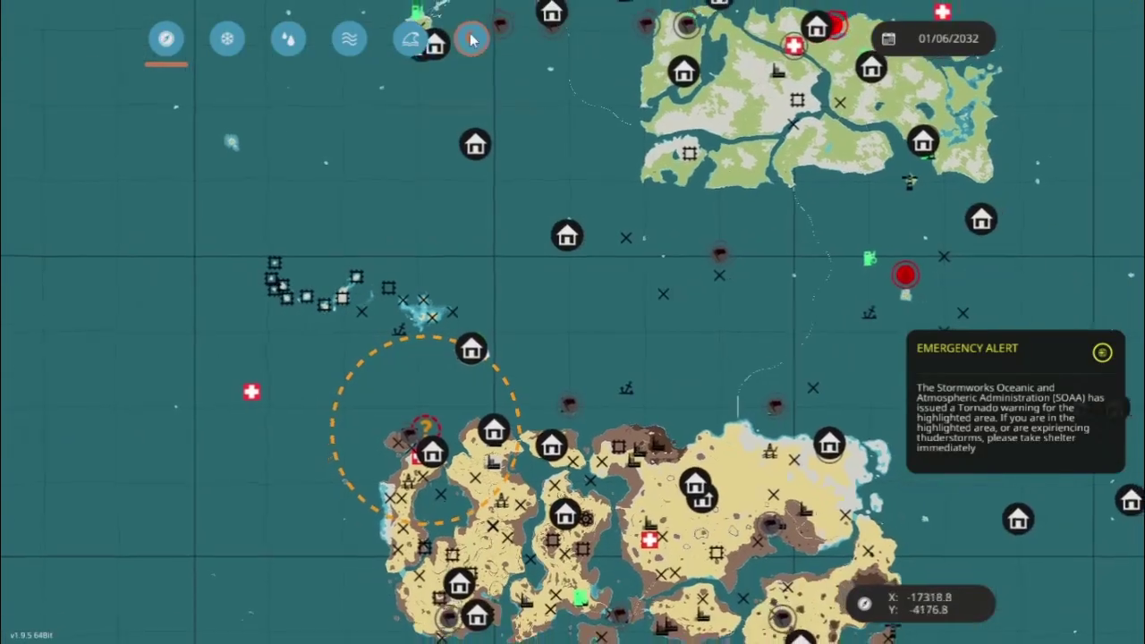
click(473, 38)
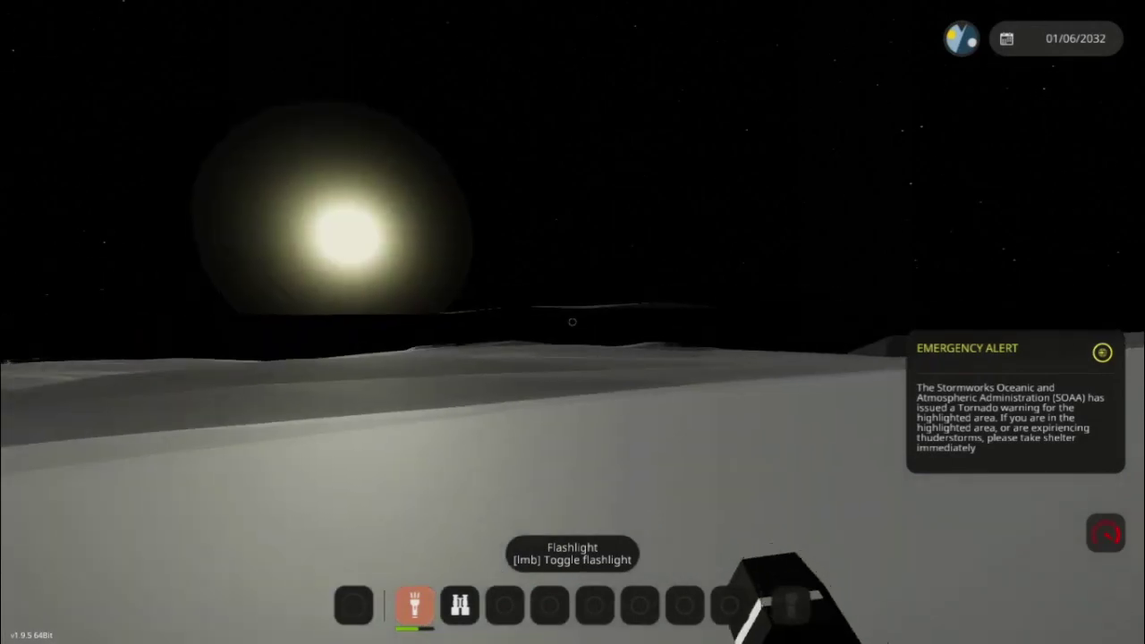
Walk to the airlock, switch on the toggle button beside the outer door and check the large fluid pump
key(w)
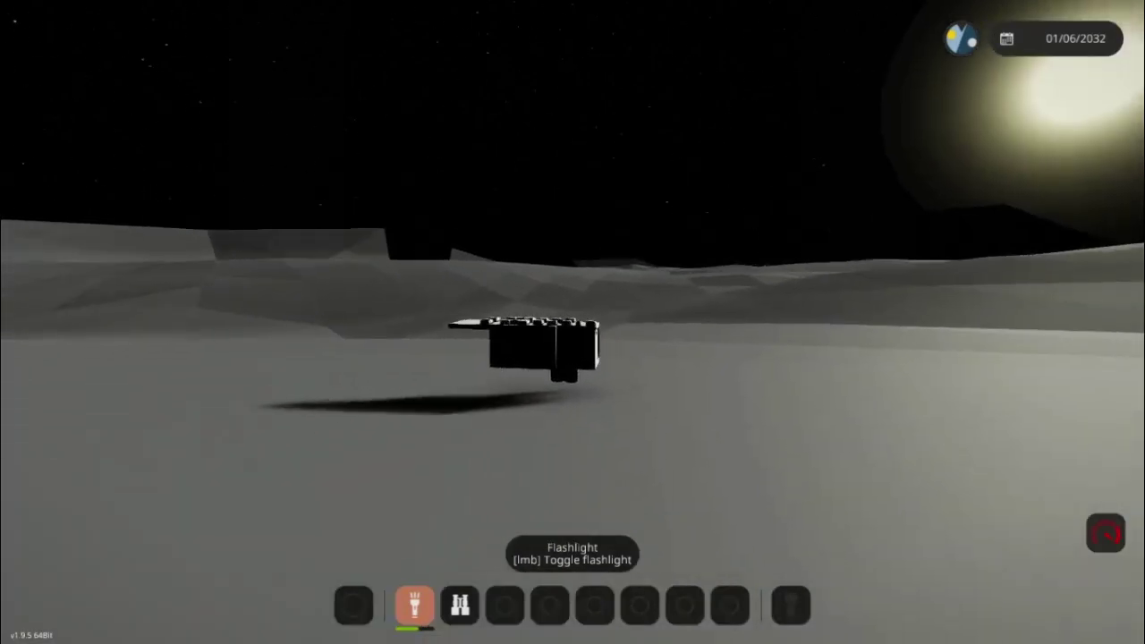
key(w)
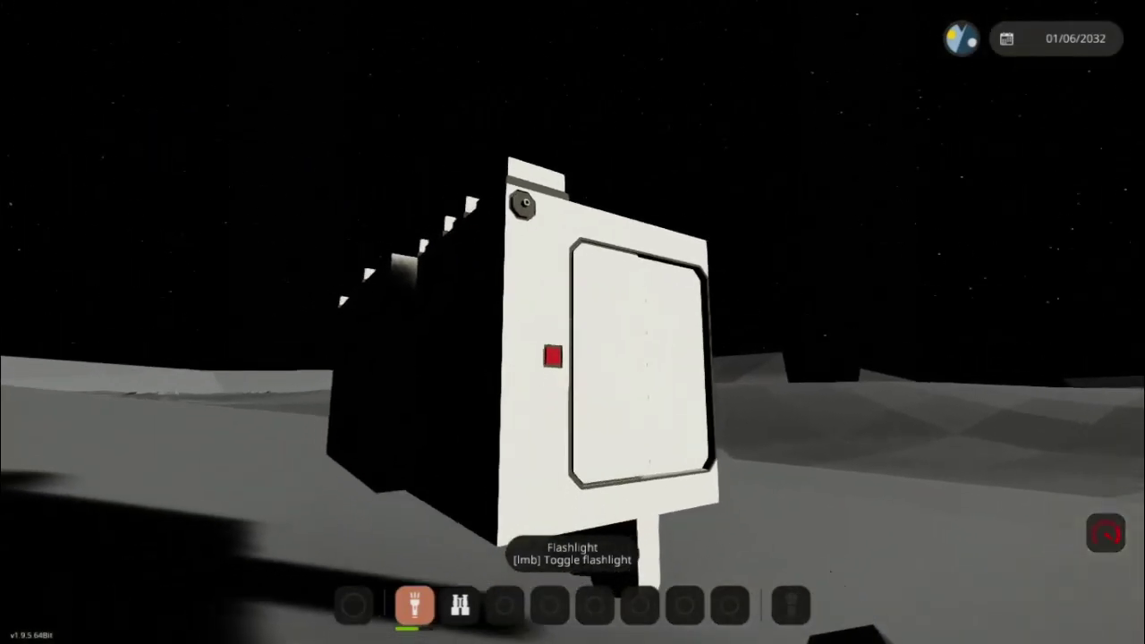
key(e)
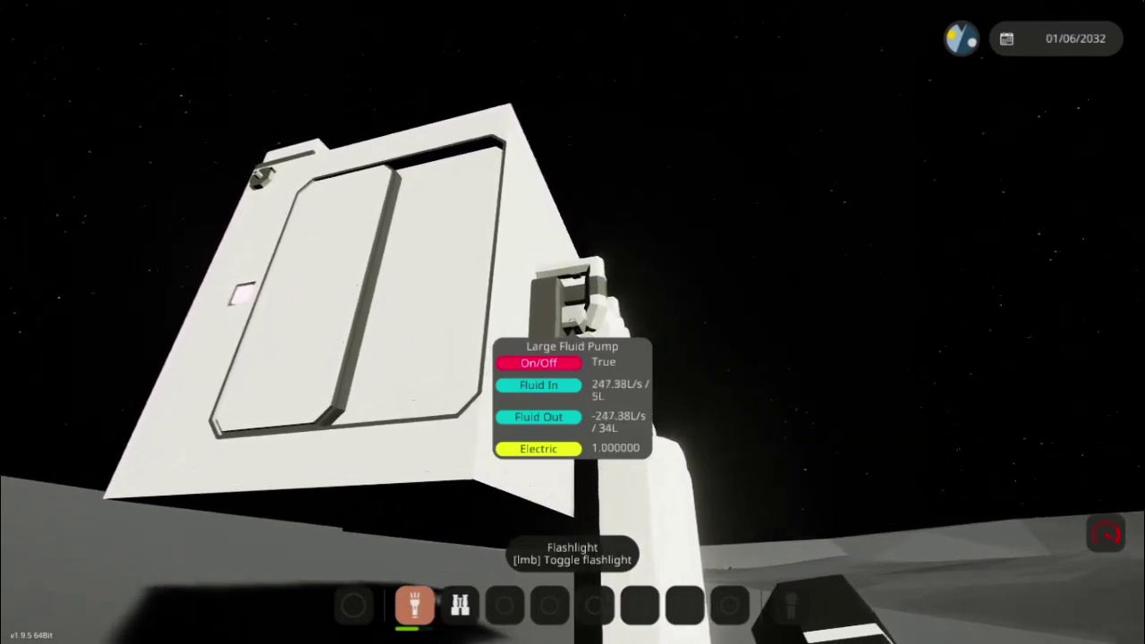
key(s)
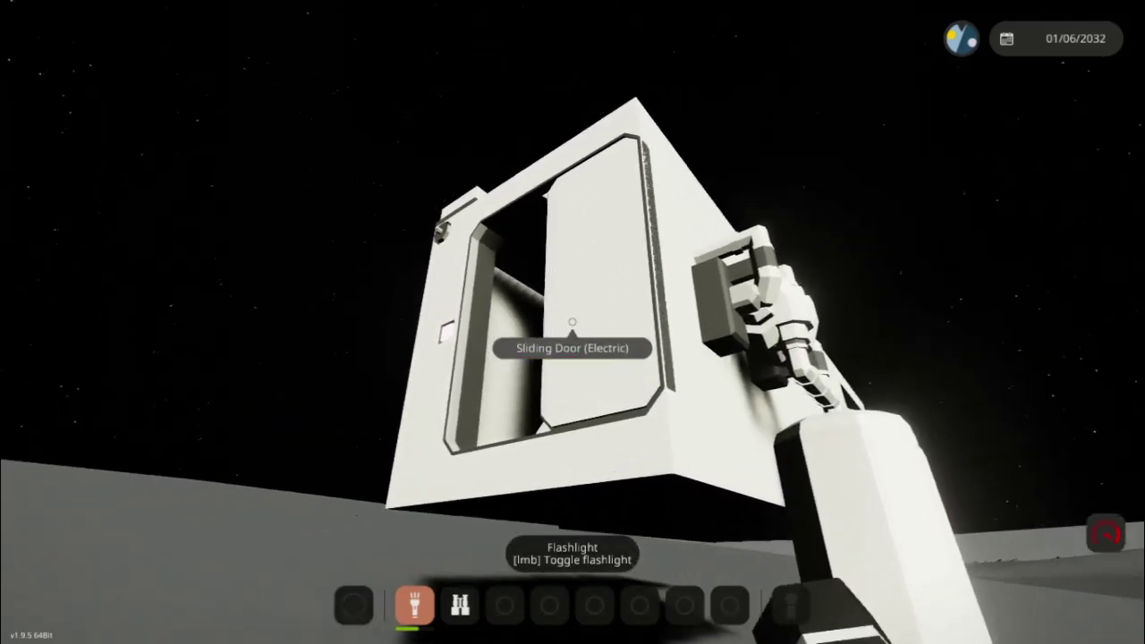
Enter the airlock chamber and inspect its sliding doors with the flashlight
key(w)
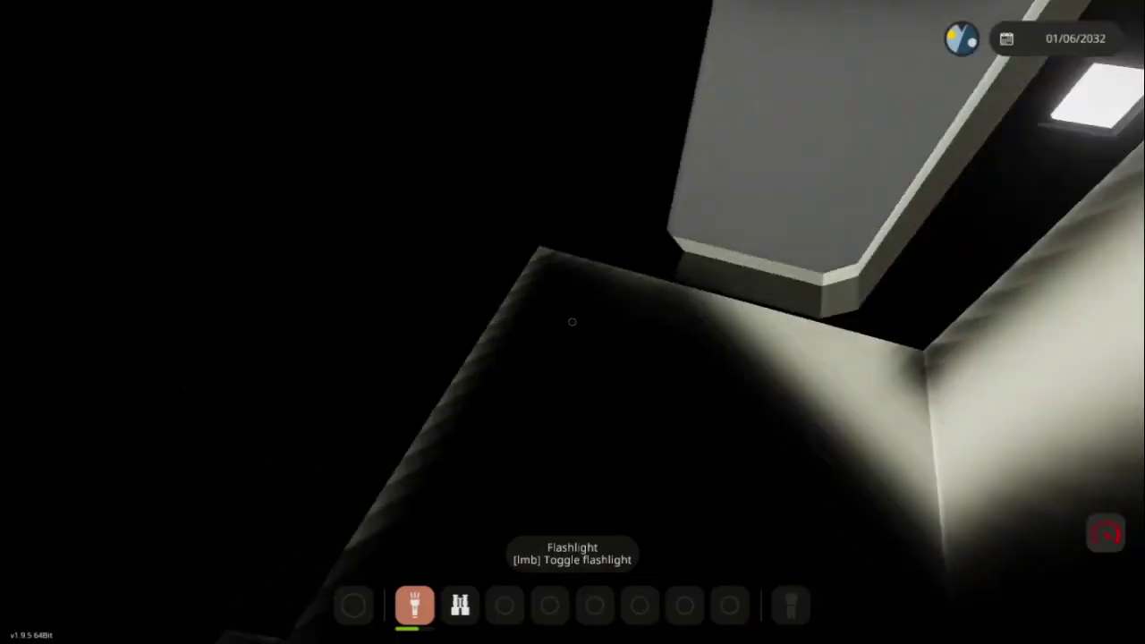
click(572, 322)
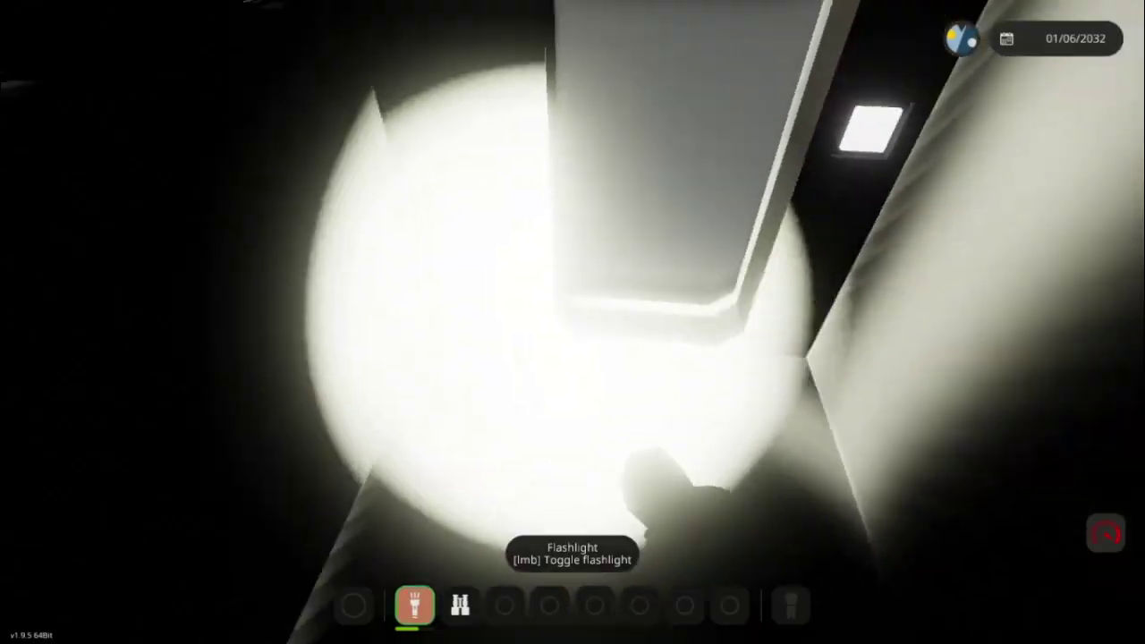
click(572, 322)
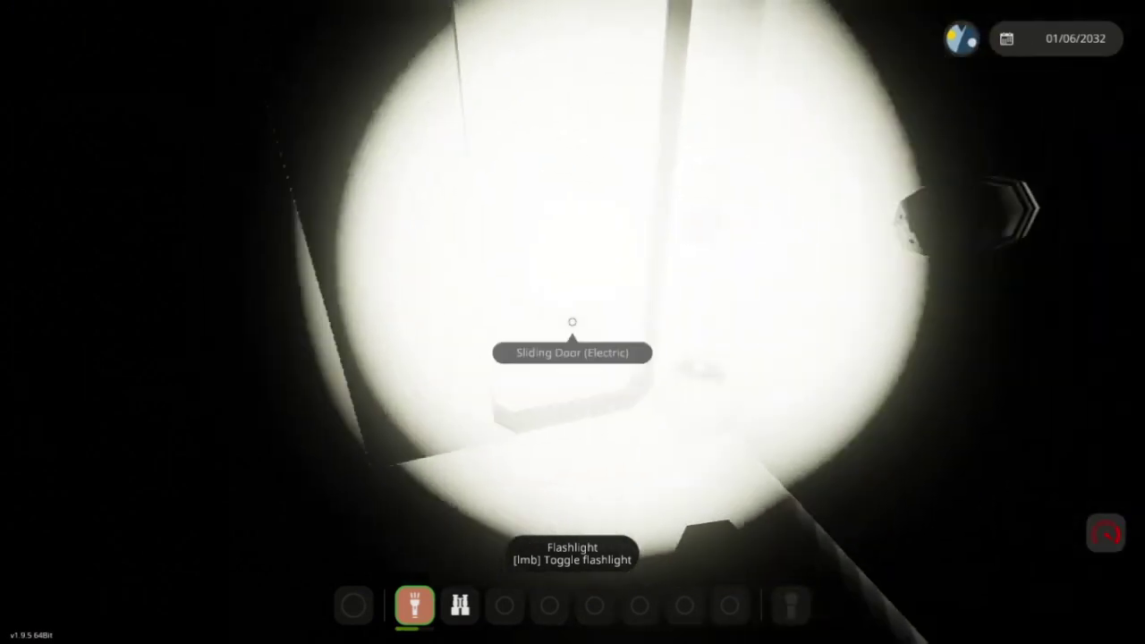
click(573, 322)
click(573, 322)
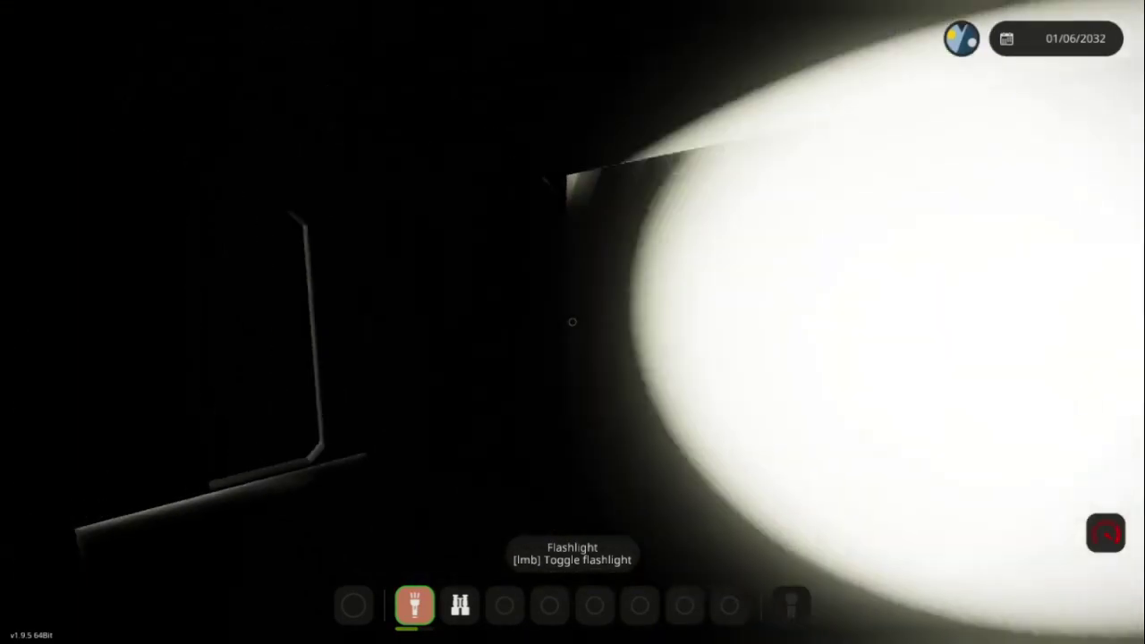
Enable Player Damage in the custom options and equip the flashlight again
key(Escape)
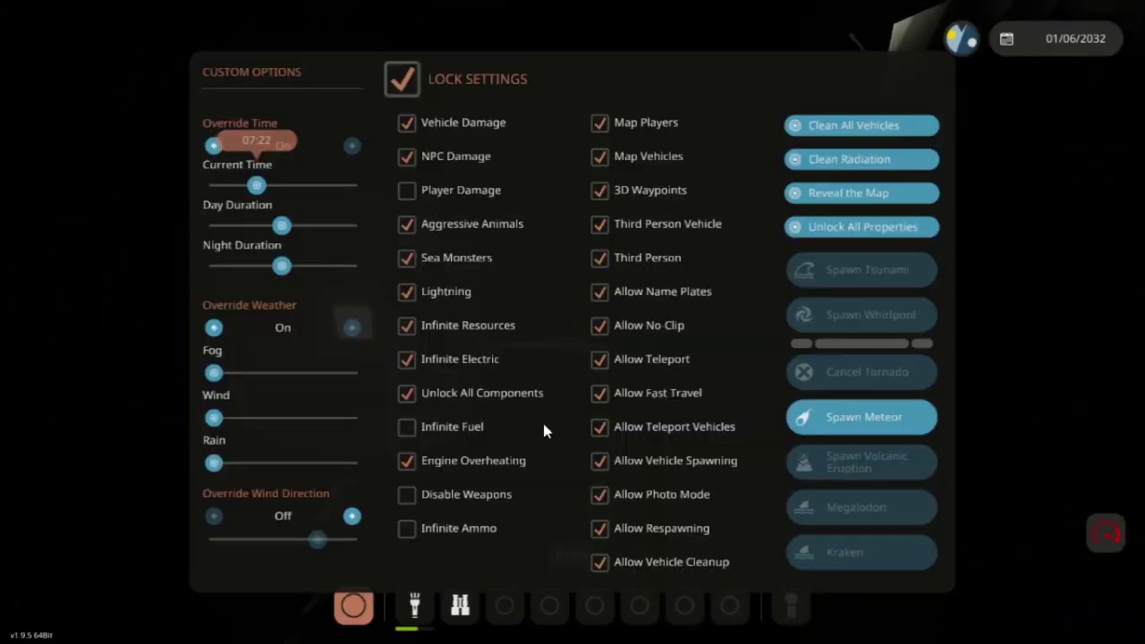
click(409, 186)
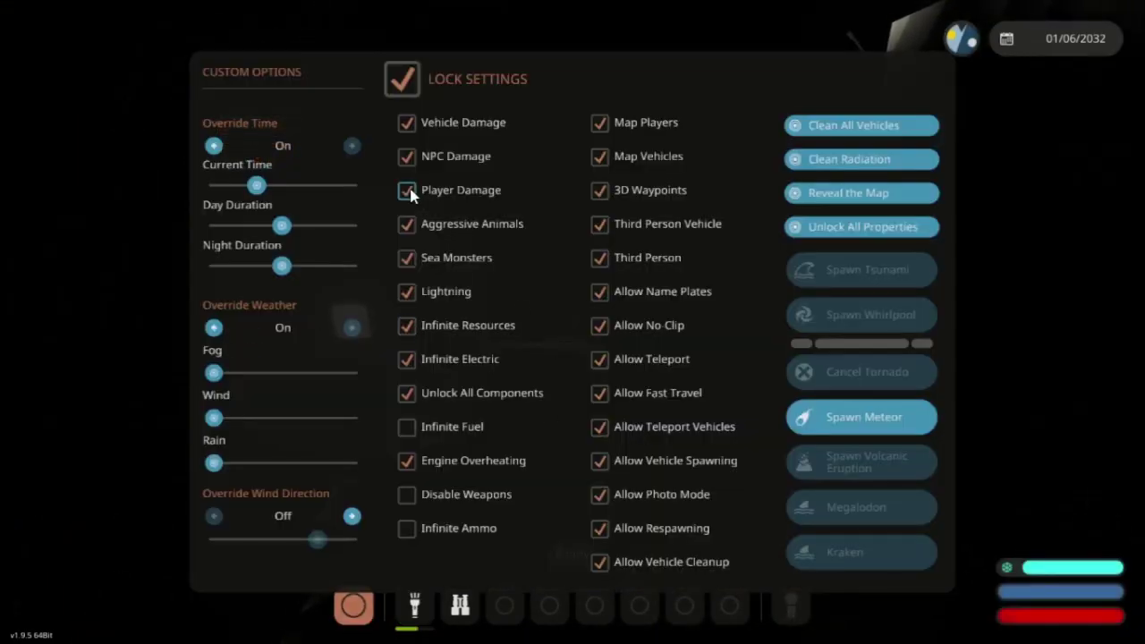
key(Escape)
key(3)
key(2)
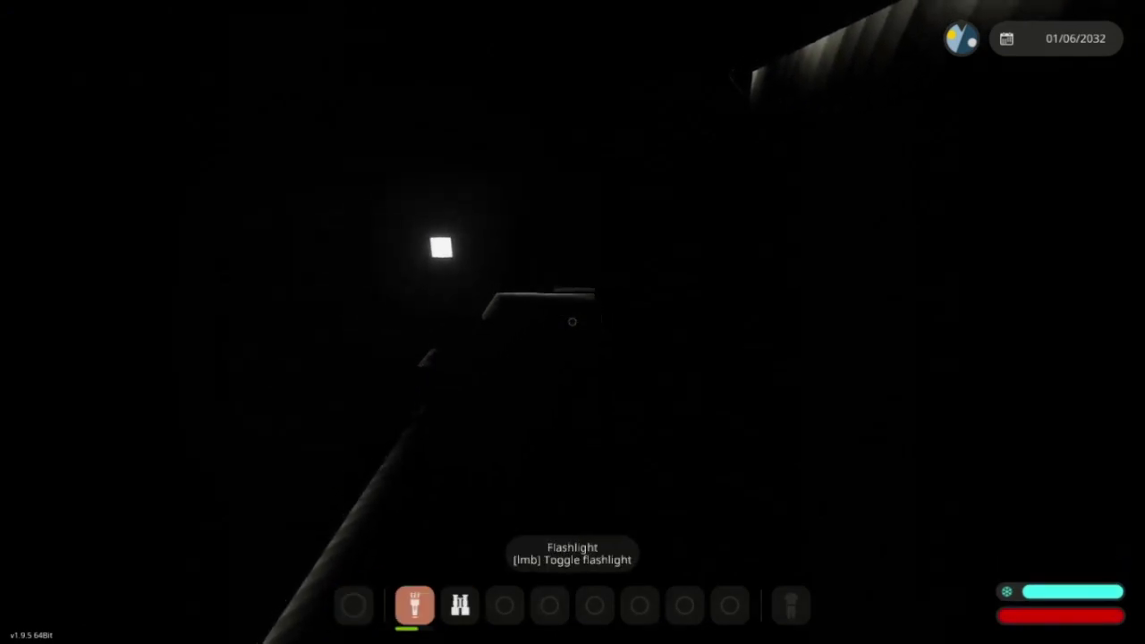
Light the chamber with the flashlight and test the airlock cycle with player damage enabled
click(572, 322)
key(w)
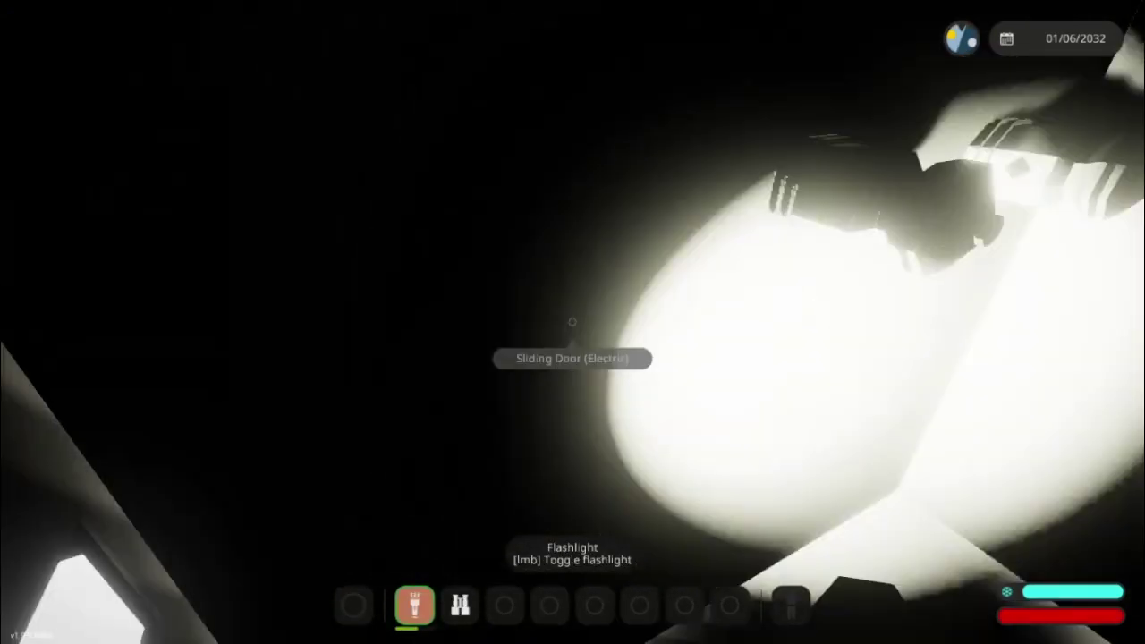
key(w)
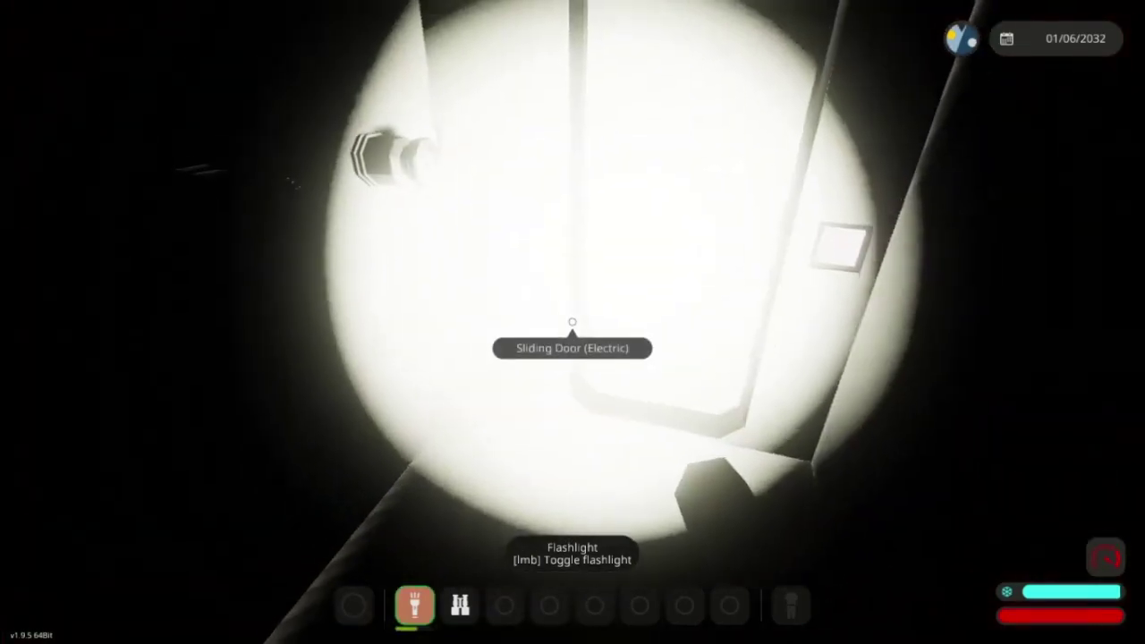
Disable Player Damage in the custom options and return to the airlock chamber
key(grave)
click(409, 190)
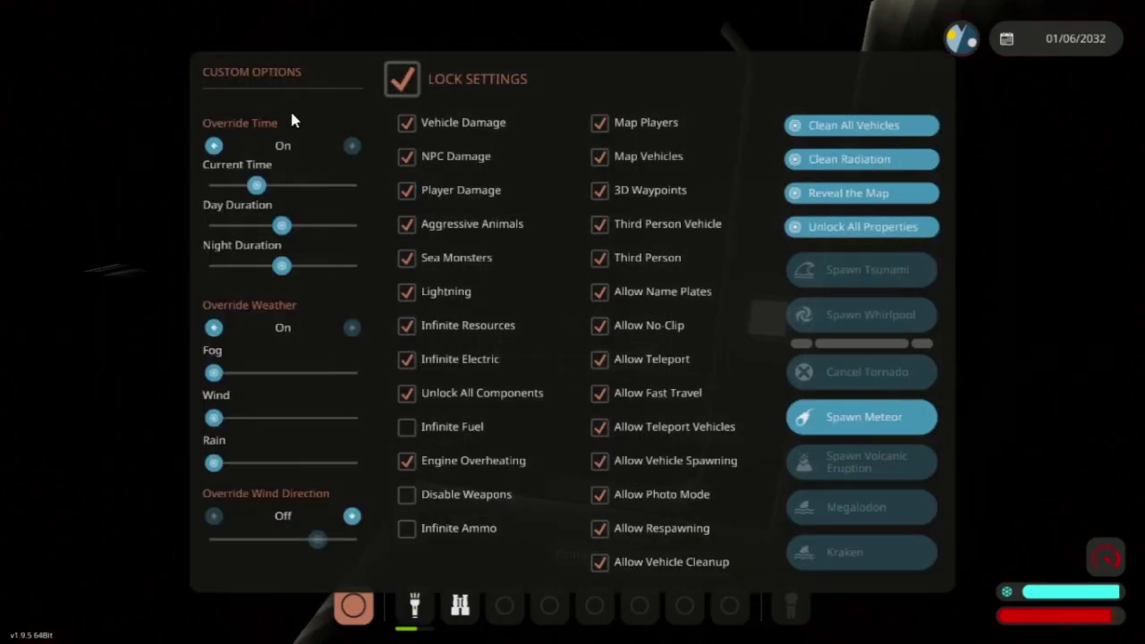
key(Escape)
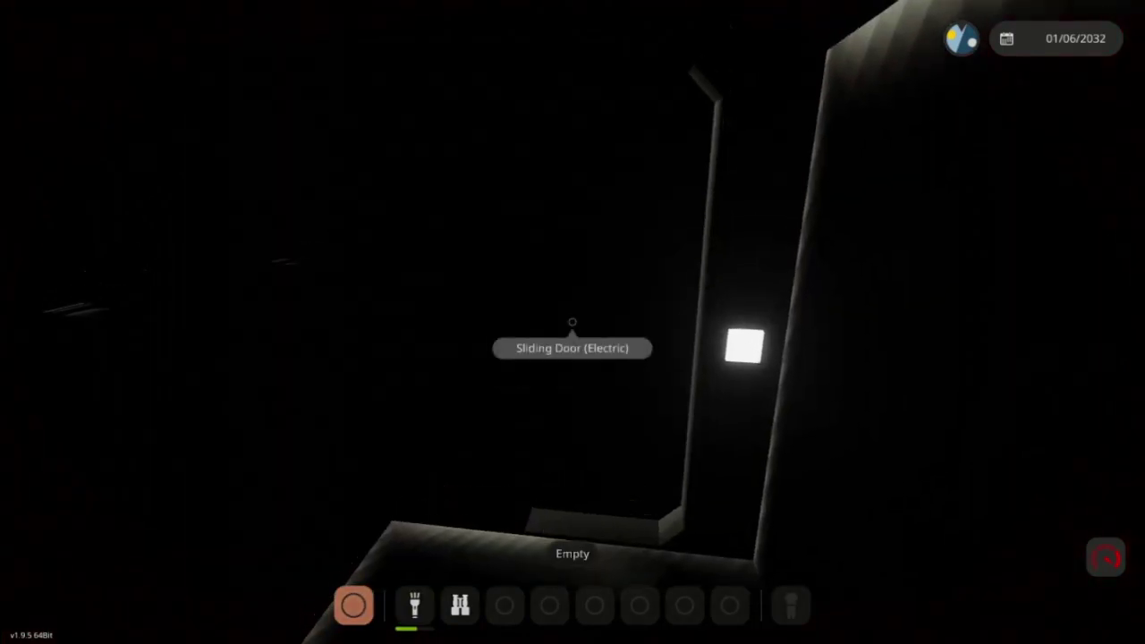
Light up and open the sliding door, leave the airlock and view it from the lunar surface
click(573, 322)
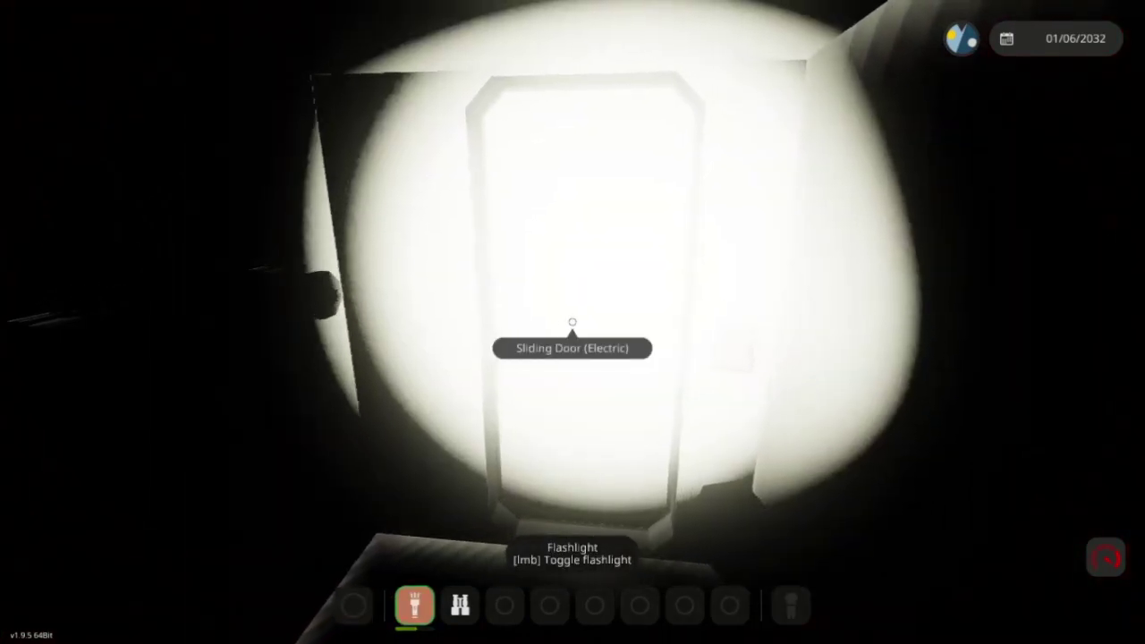
key(f)
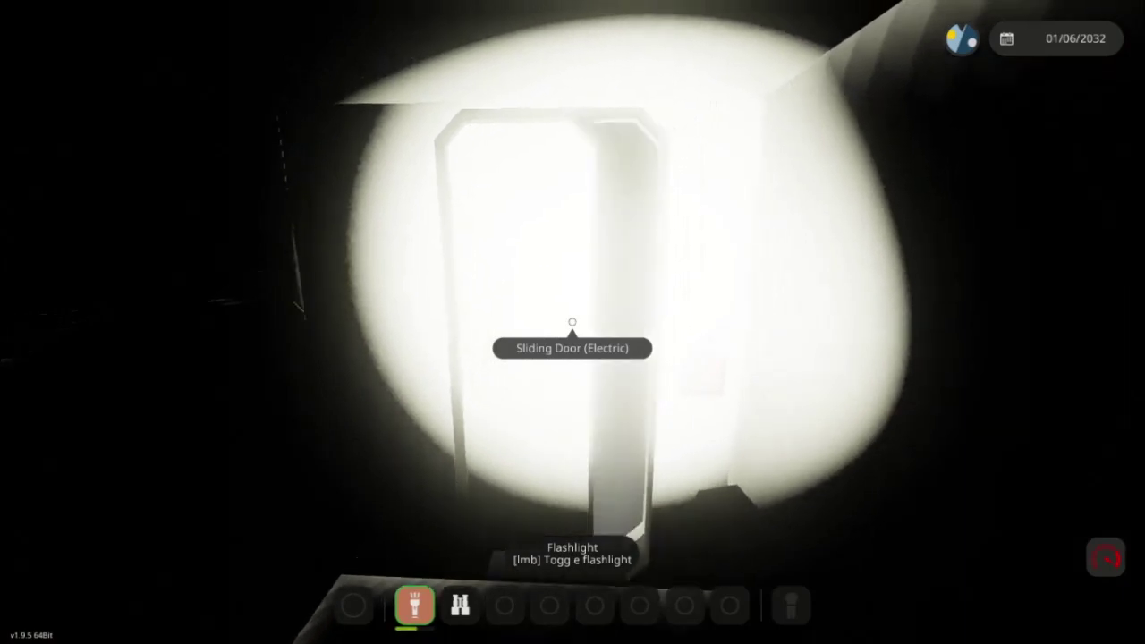
key(w)
click(572, 322)
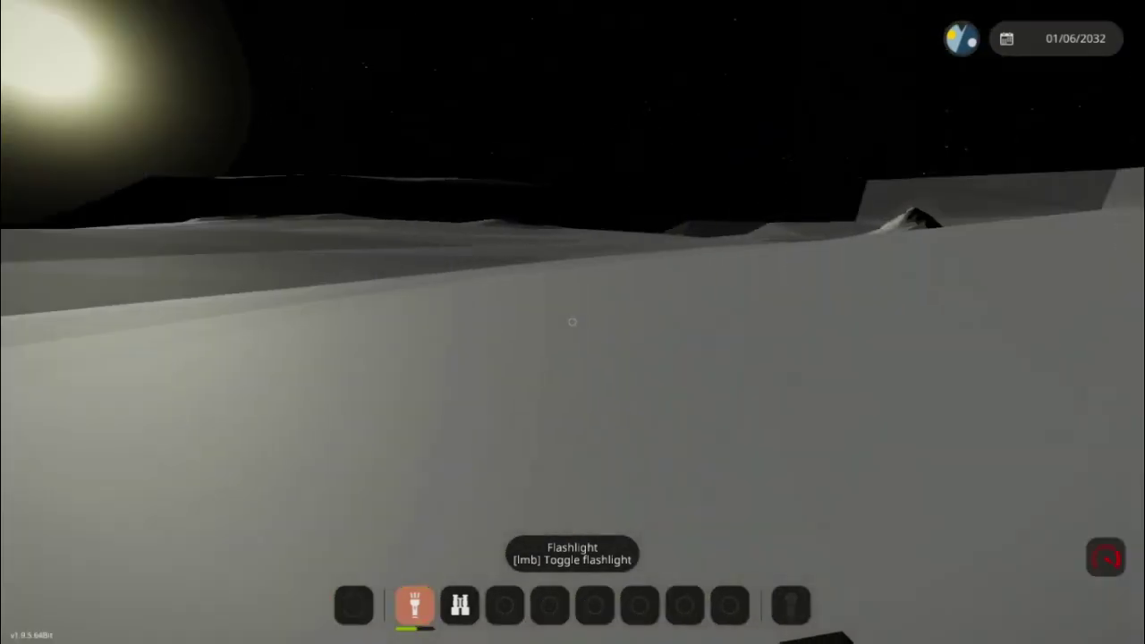
key(s)
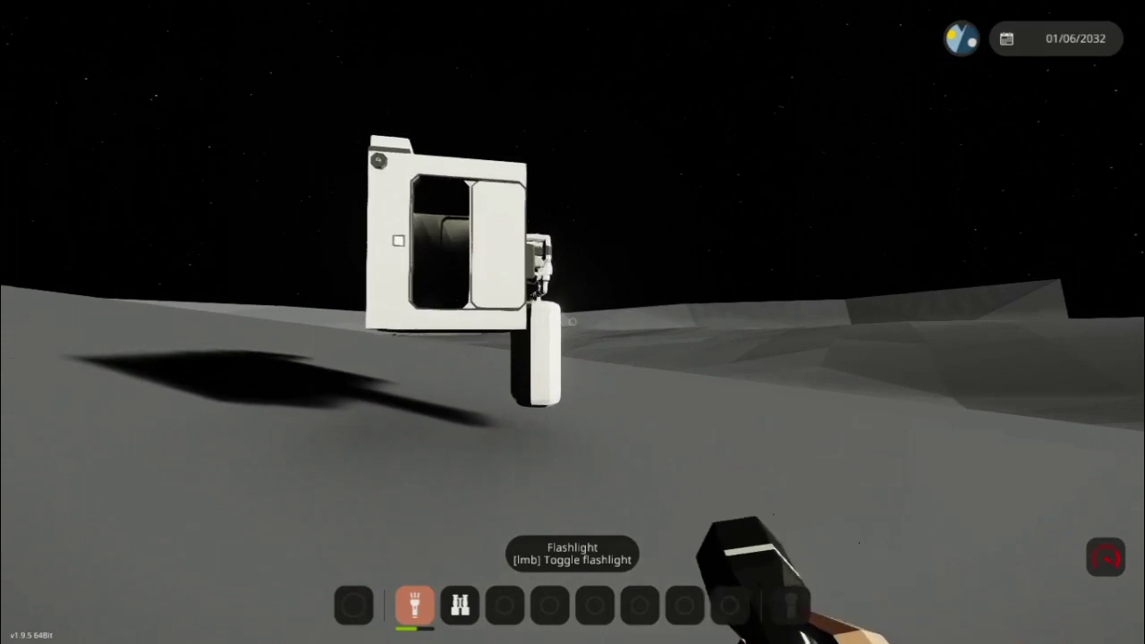